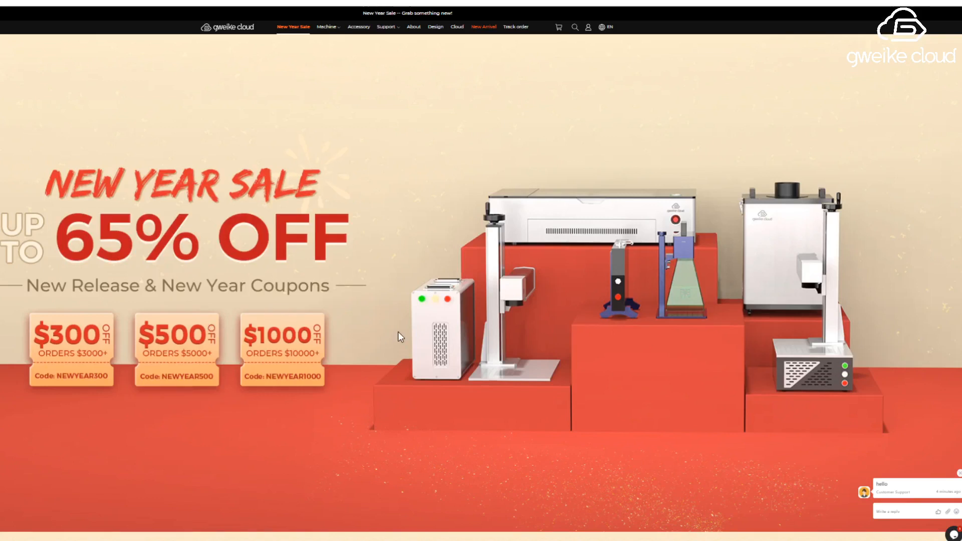
# Look through the New Year Sale page's coupon codes, new arrivals, free-shipping bundles and individual laser machines with their prices
pyautogui.scroll(-2, 399, 332)
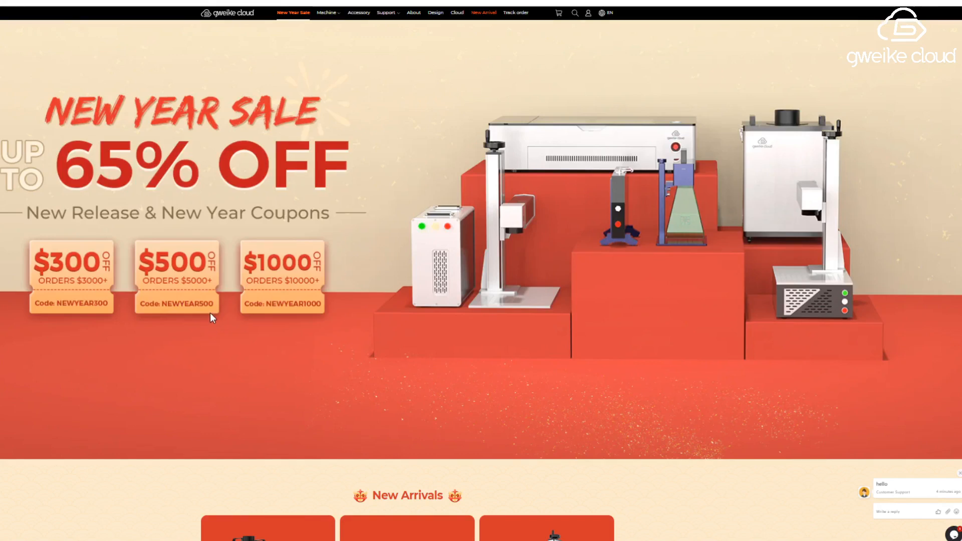
pyautogui.scroll(-3, 217, 326)
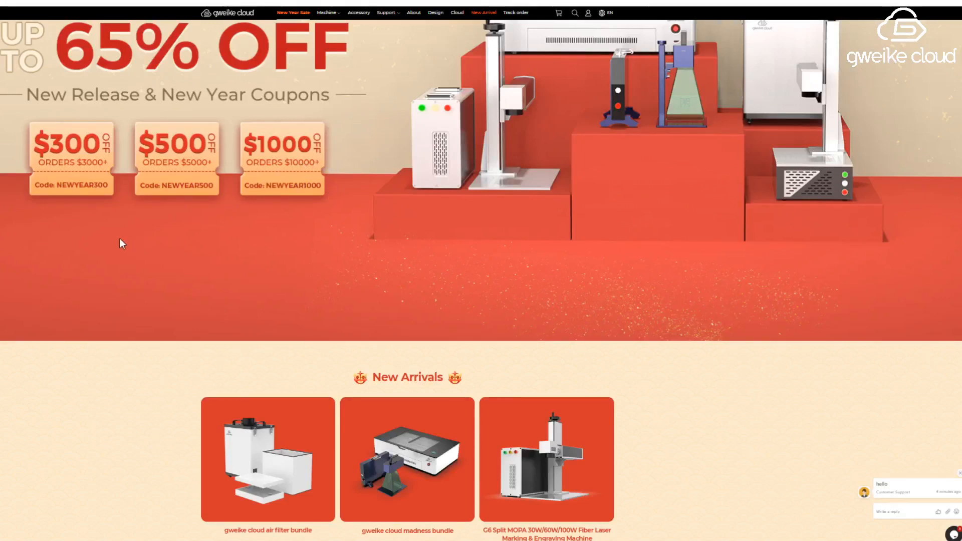
pyautogui.scroll(-1, 305, 180)
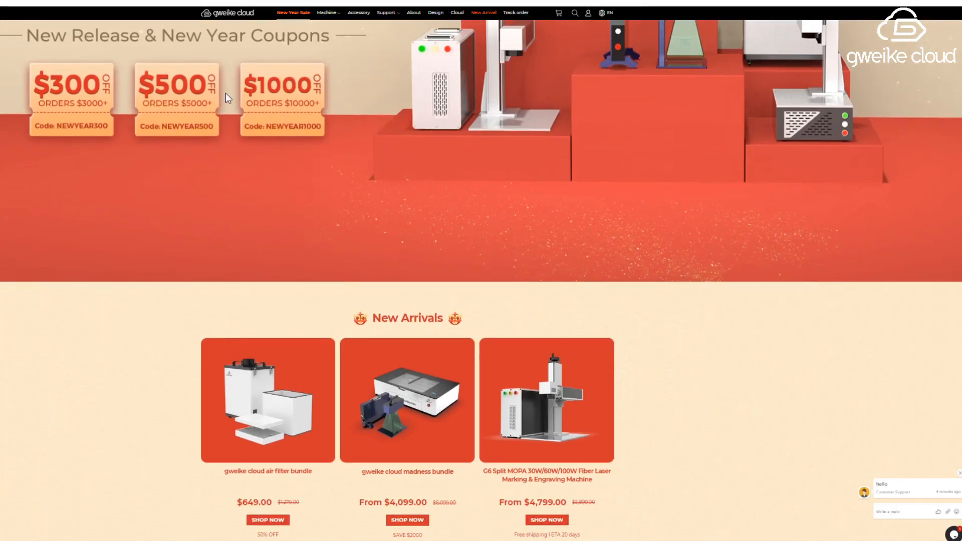
pyautogui.scroll(-4, 315, 186)
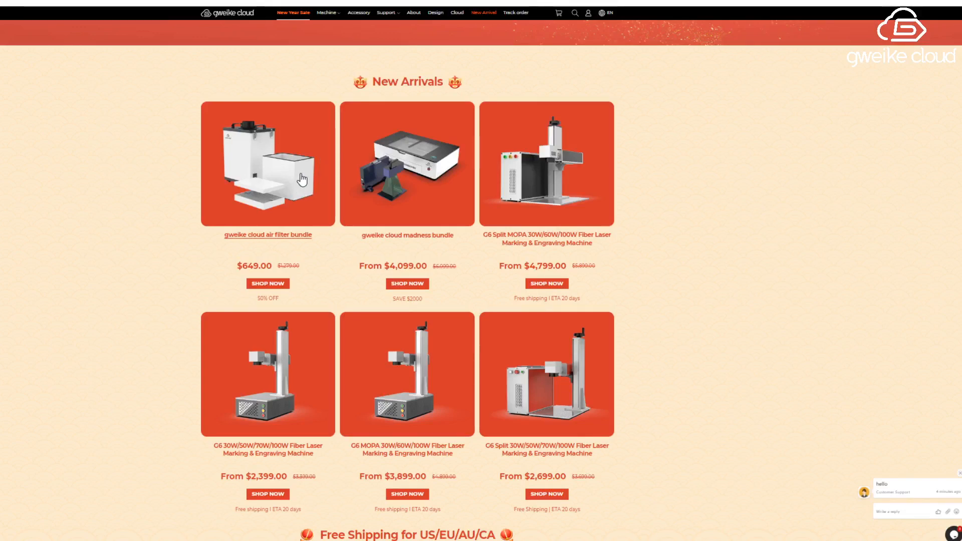
pyautogui.scroll(-1, 301, 181)
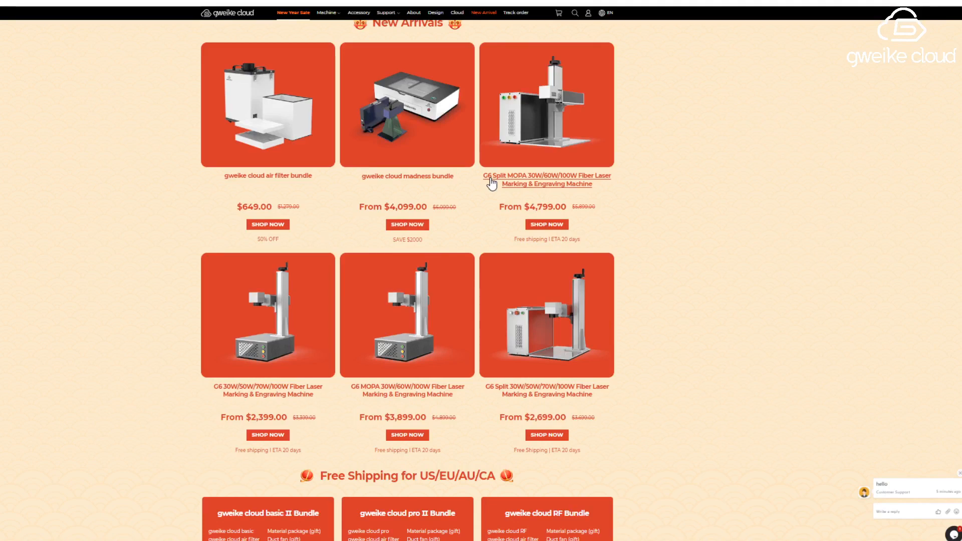
pyautogui.scroll(-1, 491, 184)
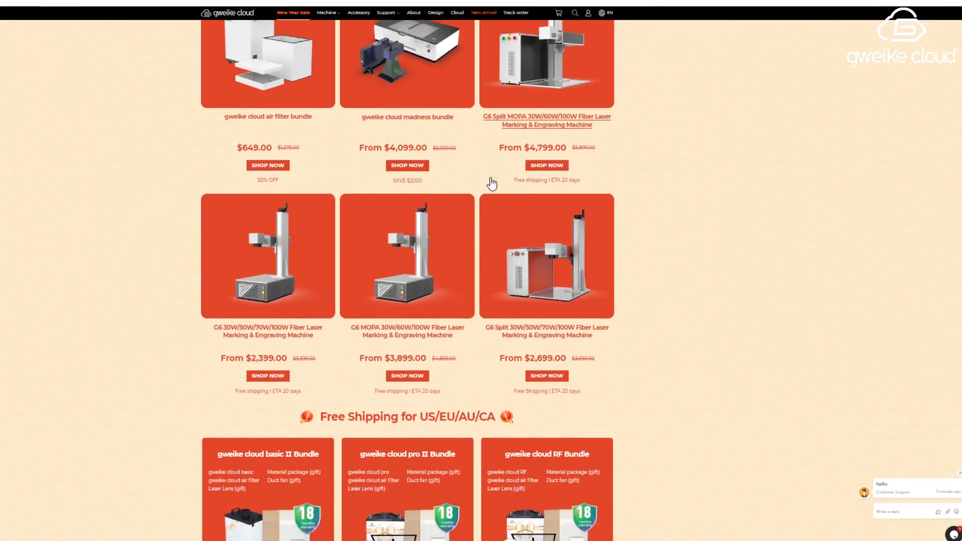
pyautogui.scroll(-1, 26, 333)
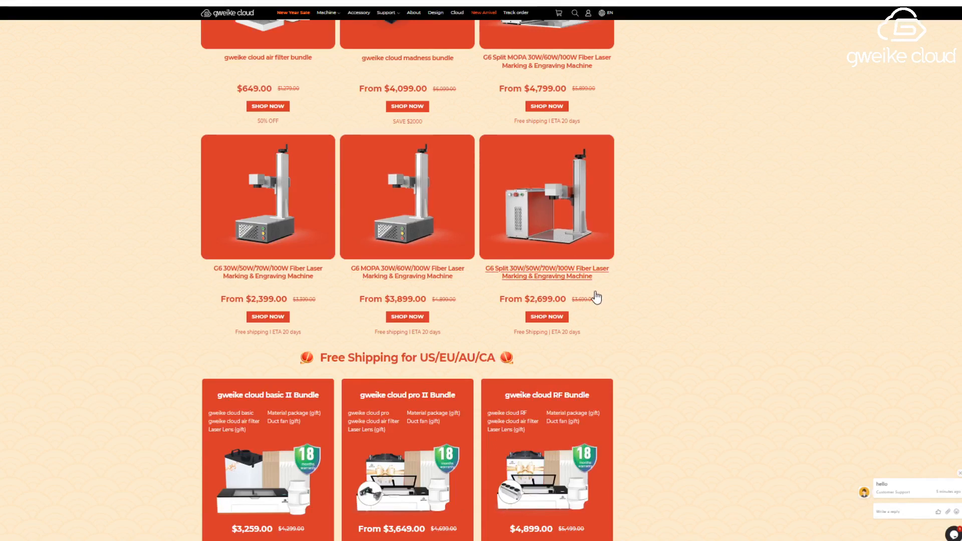
pyautogui.scroll(-3, 596, 298)
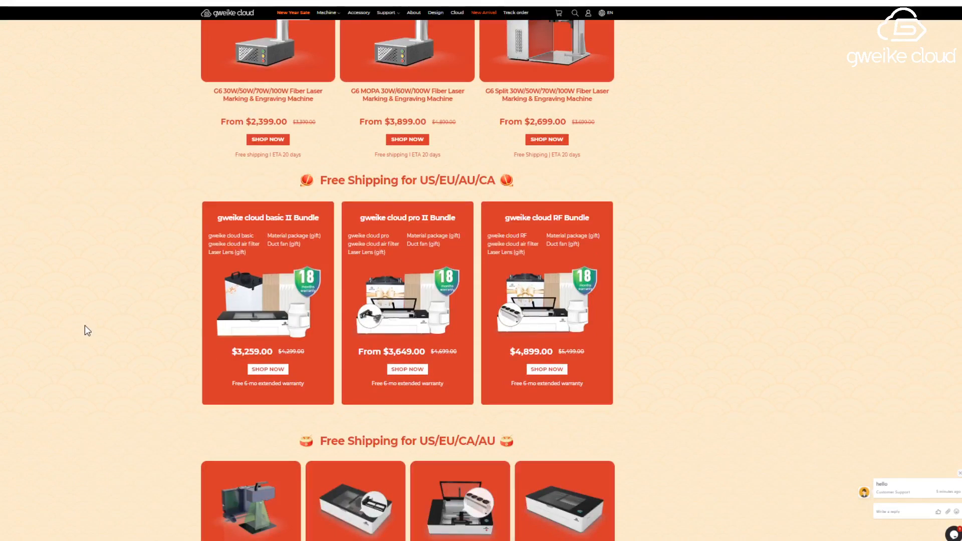
pyautogui.scroll(-1, 240, 331)
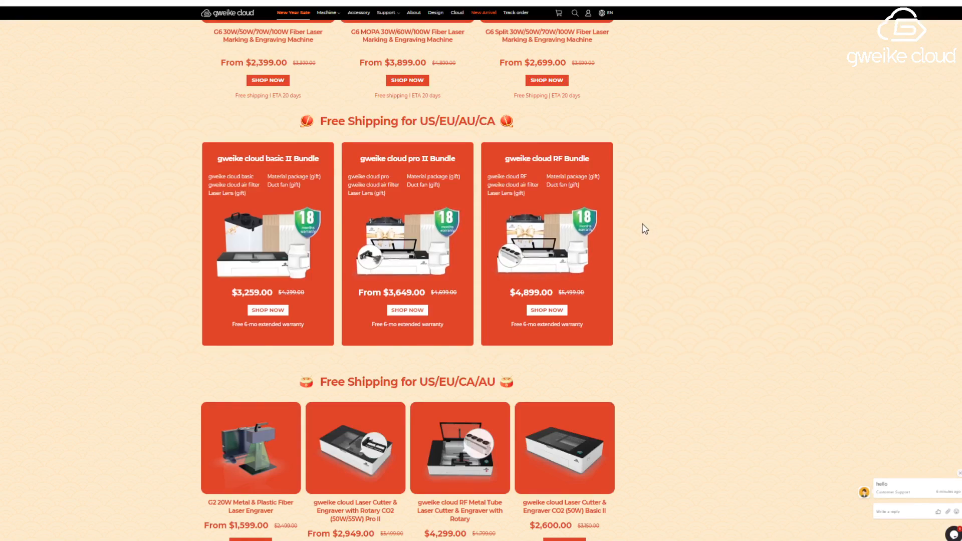
pyautogui.scroll(-2, 641, 228)
pyautogui.scroll(-1, 642, 238)
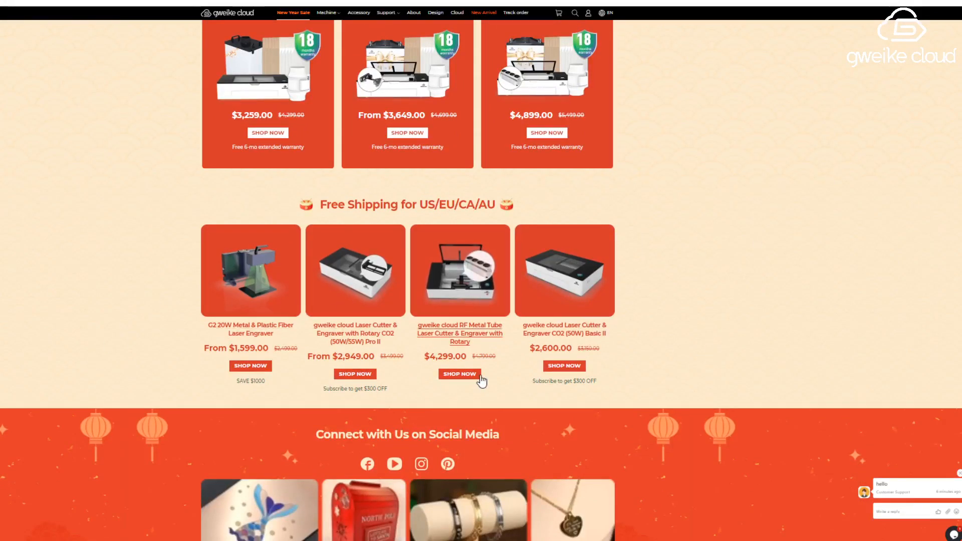
pyautogui.scroll(-5, 405, 393)
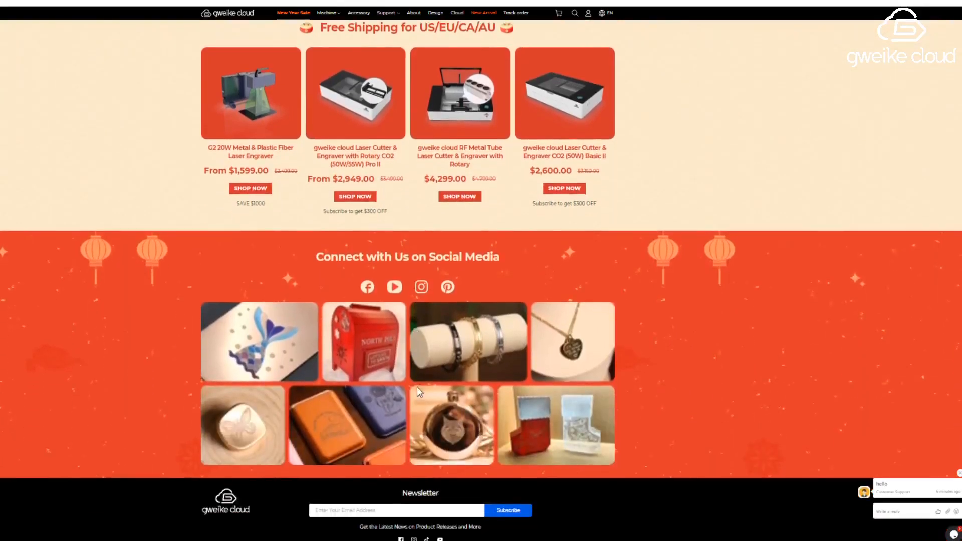
pyautogui.scroll(20, 387, 366)
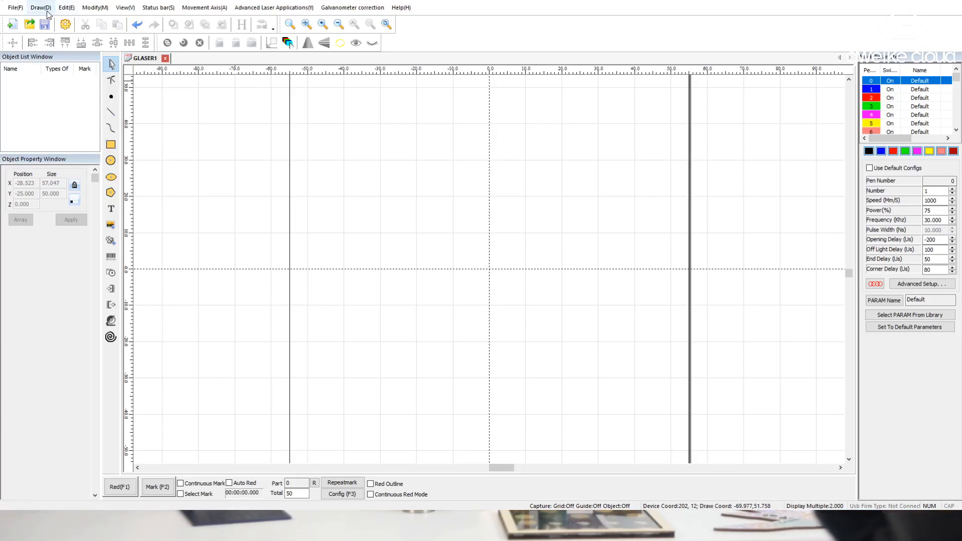
# Hide the status bar with the coordinate read-out and bring it back
pyautogui.click(66, 8)
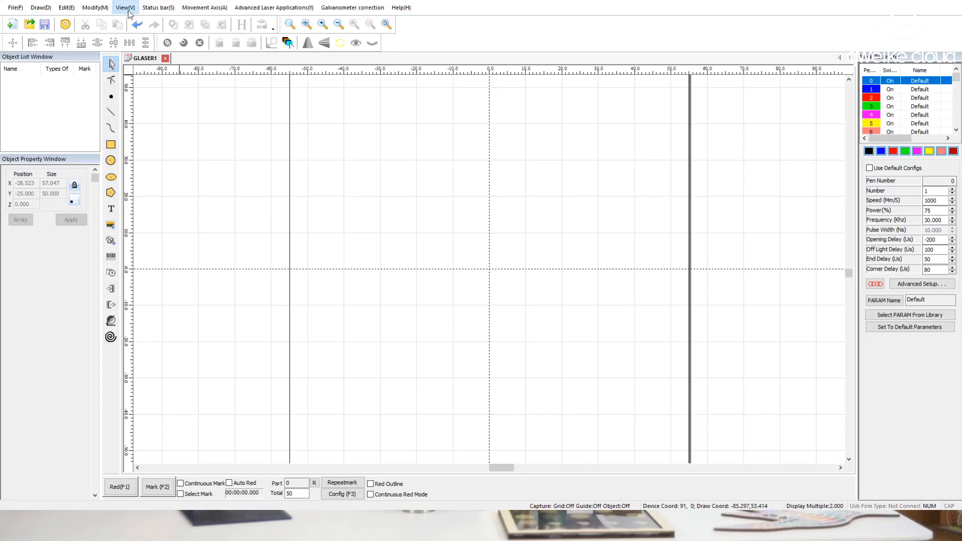
pyautogui.click(143, 39)
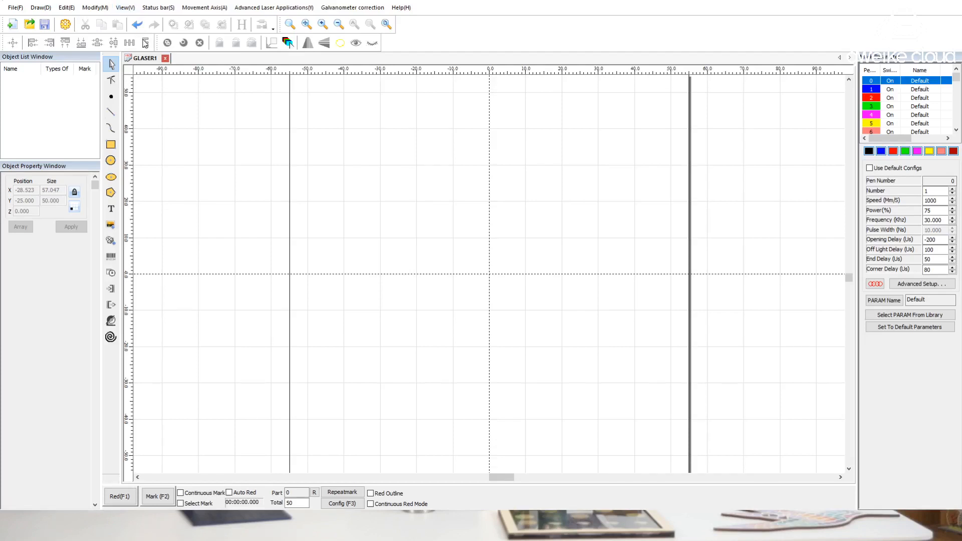
pyautogui.click(126, 10)
pyautogui.click(143, 42)
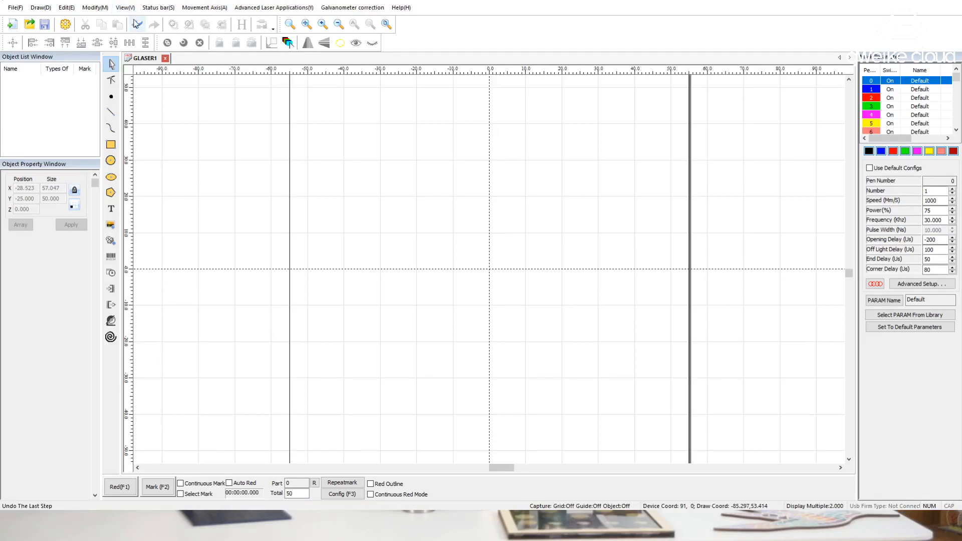
# Toggle the drawing tools toolbar off and back on
pyautogui.click(153, 57)
pyautogui.click(128, 10)
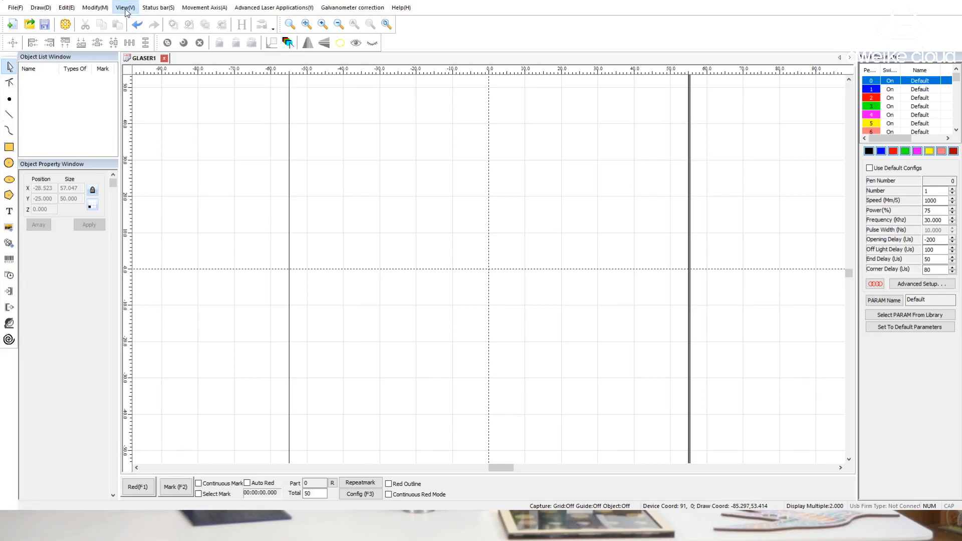
pyautogui.click(141, 55)
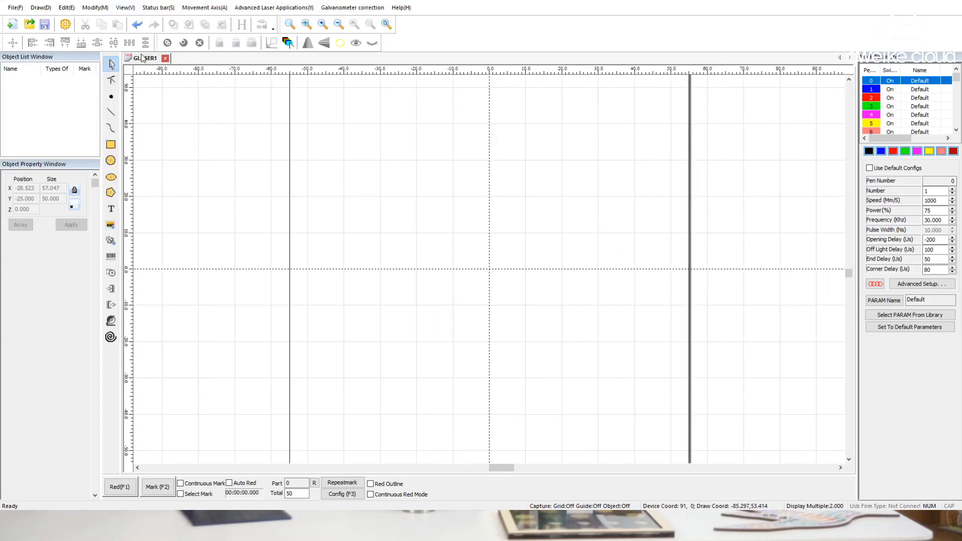
# Hide and restore the object-editing toolbars one at a time, including the one with the mirror tools
pyautogui.click(125, 10)
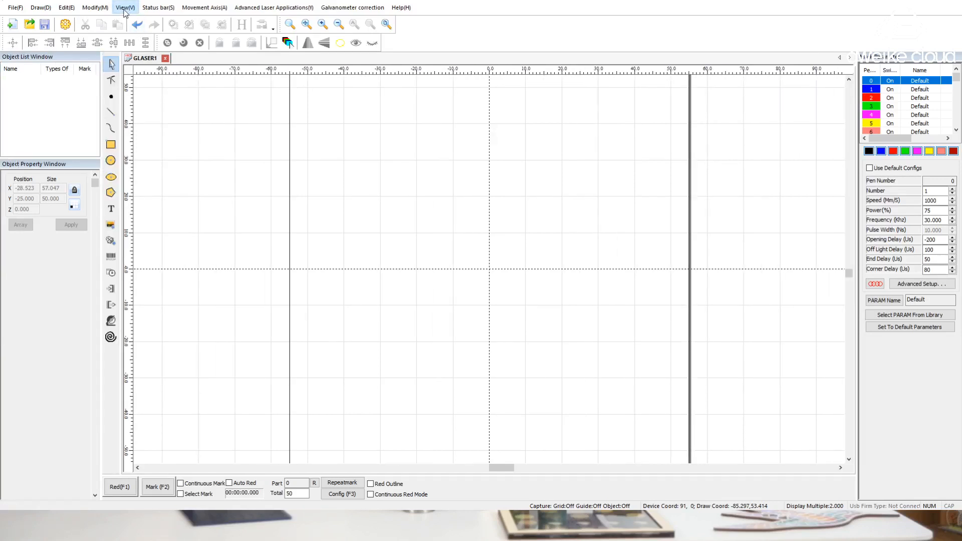
pyautogui.click(140, 100)
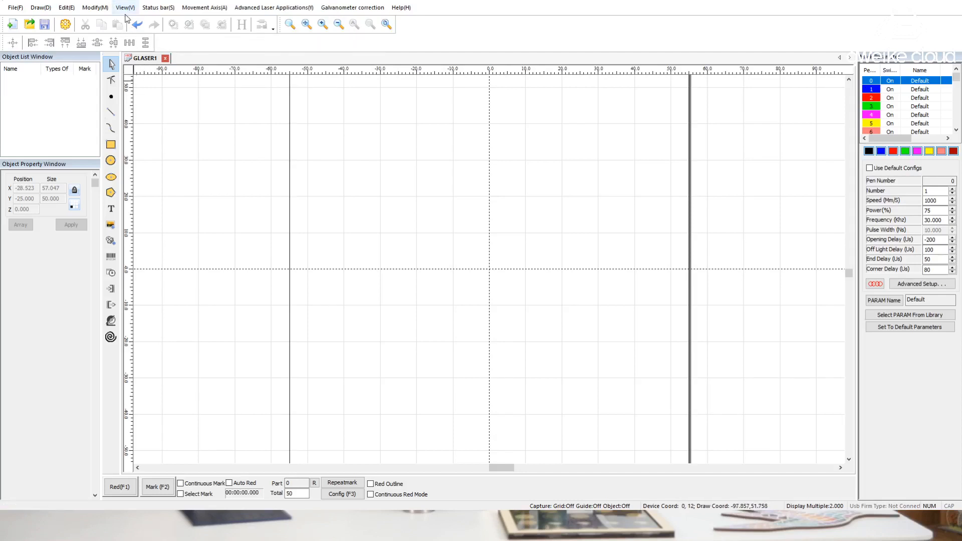
pyautogui.click(126, 8)
pyautogui.click(140, 99)
pyautogui.click(125, 7)
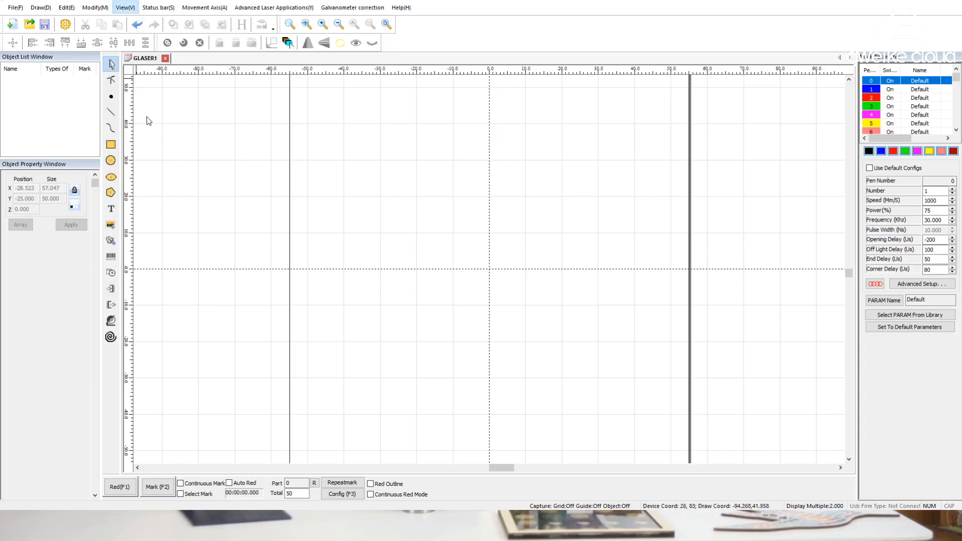
pyautogui.click(146, 118)
pyautogui.click(125, 9)
pyautogui.click(141, 117)
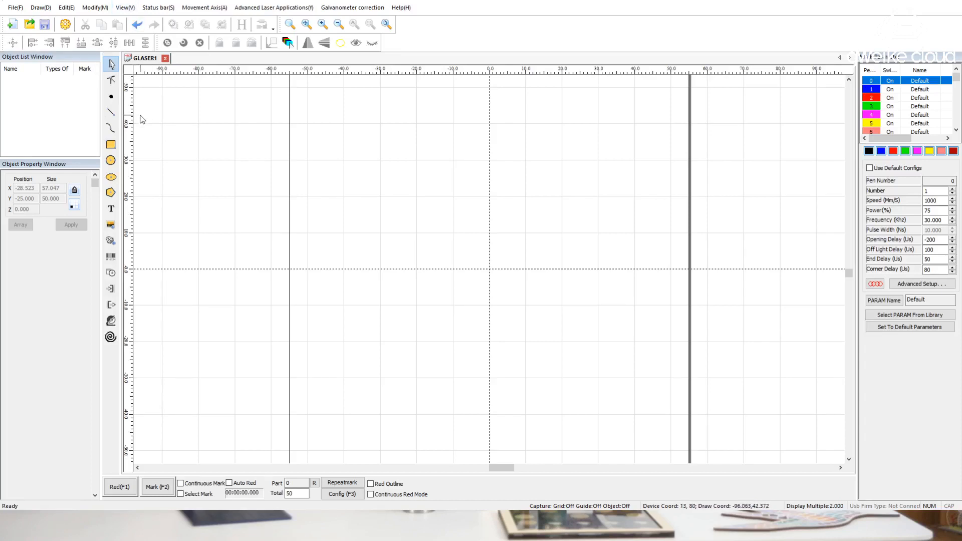
# Show the node-editing toolbar and hide it again
pyautogui.click(124, 9)
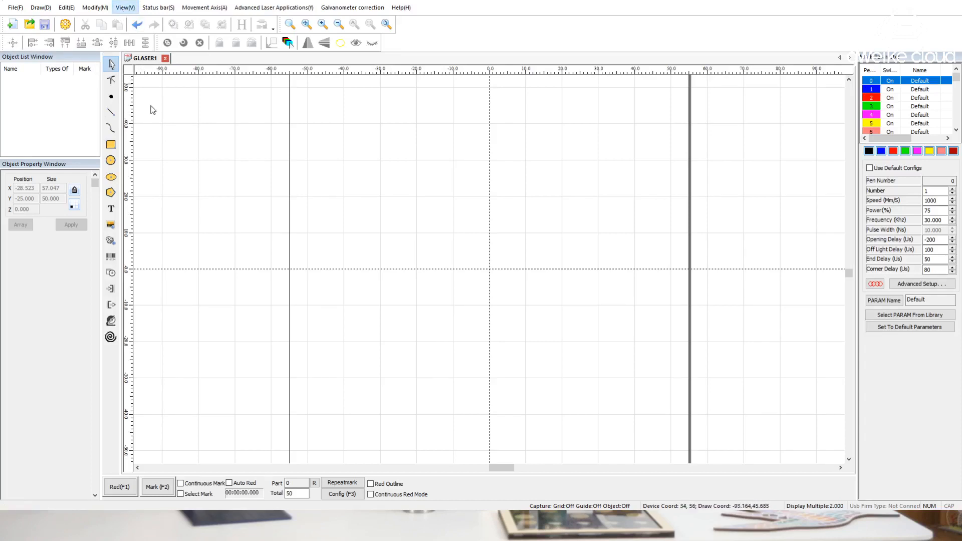
pyautogui.click(161, 132)
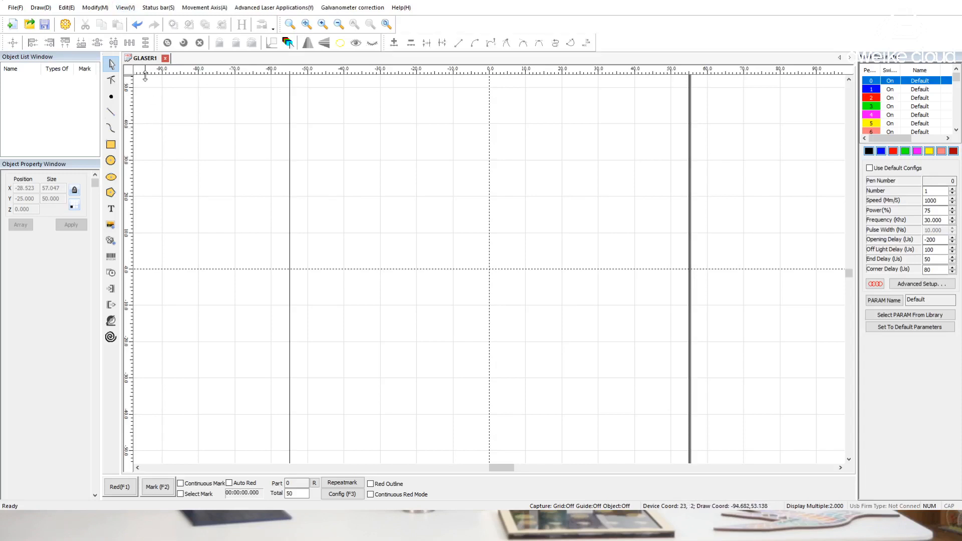
pyautogui.click(149, 127)
# Hide the Object List Window and bring it back
pyautogui.click(126, 9)
pyautogui.click(150, 153)
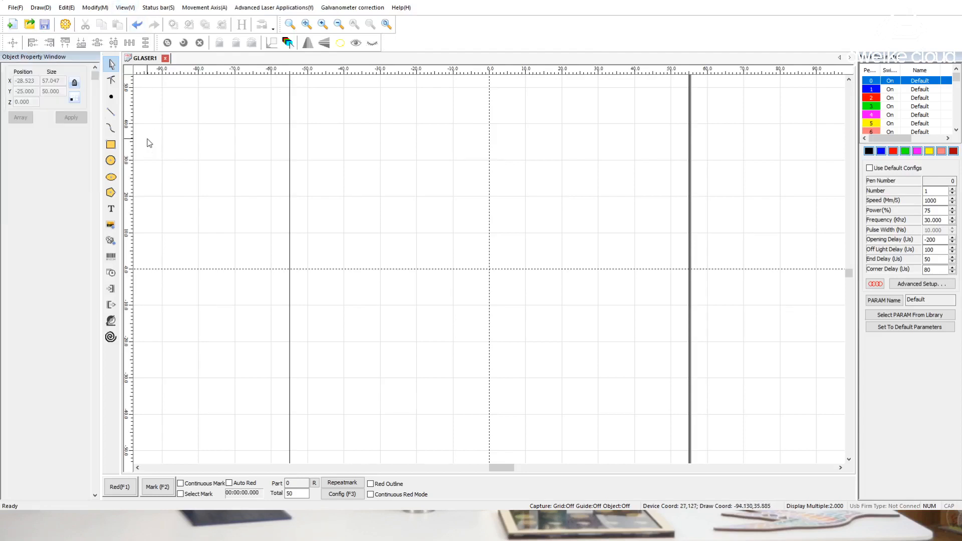
pyautogui.click(126, 8)
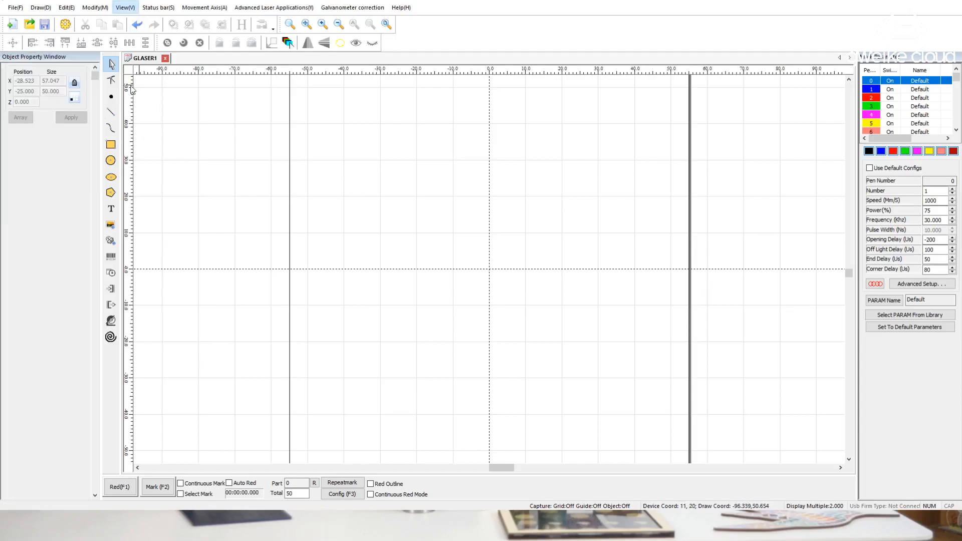
pyautogui.click(149, 142)
# Hide the Object Property Window and display it again
pyautogui.click(120, 10)
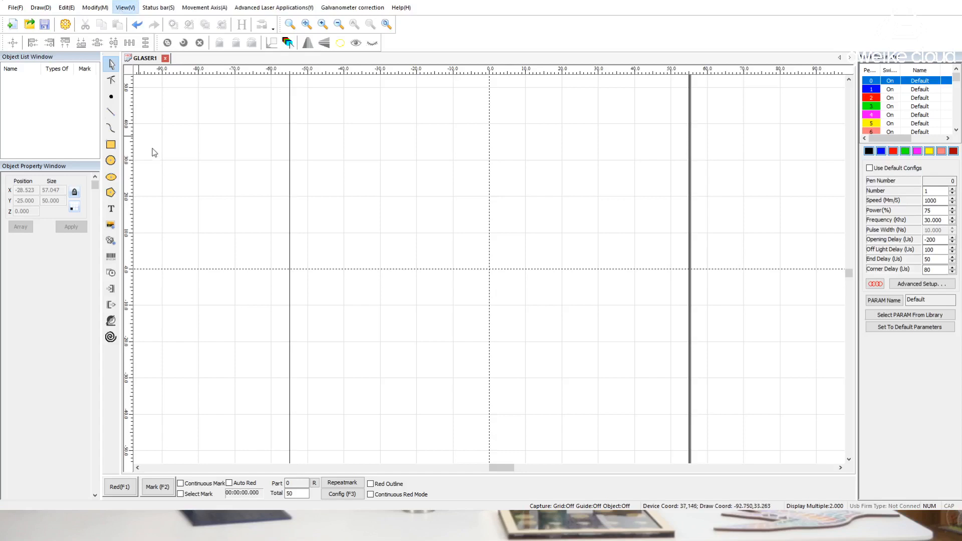
pyautogui.click(165, 160)
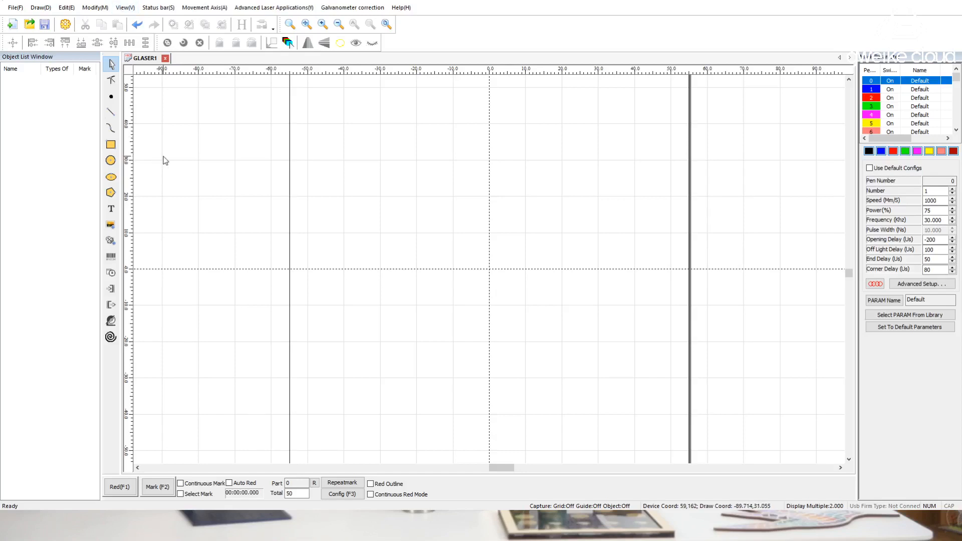
pyautogui.click(146, 159)
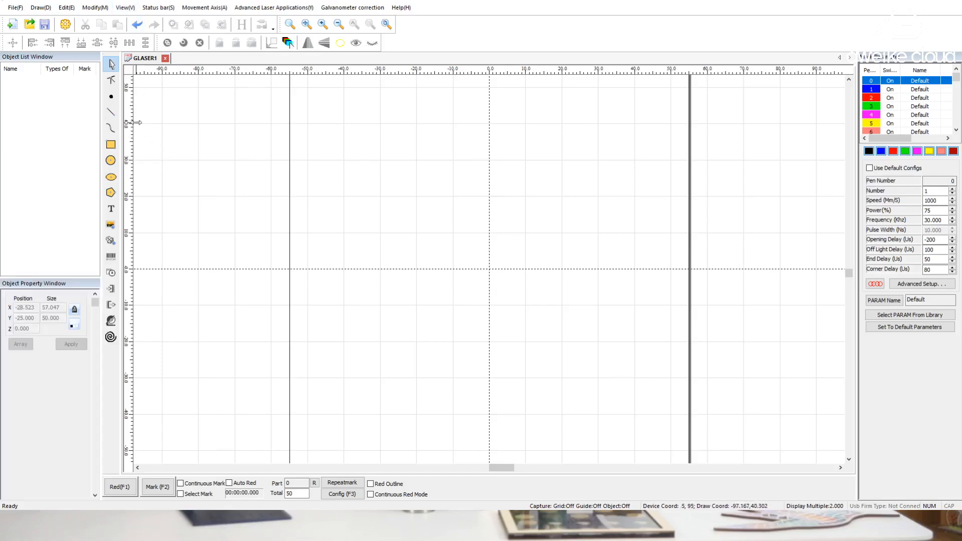
# Hide the pen list and marking parameter panel and bring it back
pyautogui.click(149, 172)
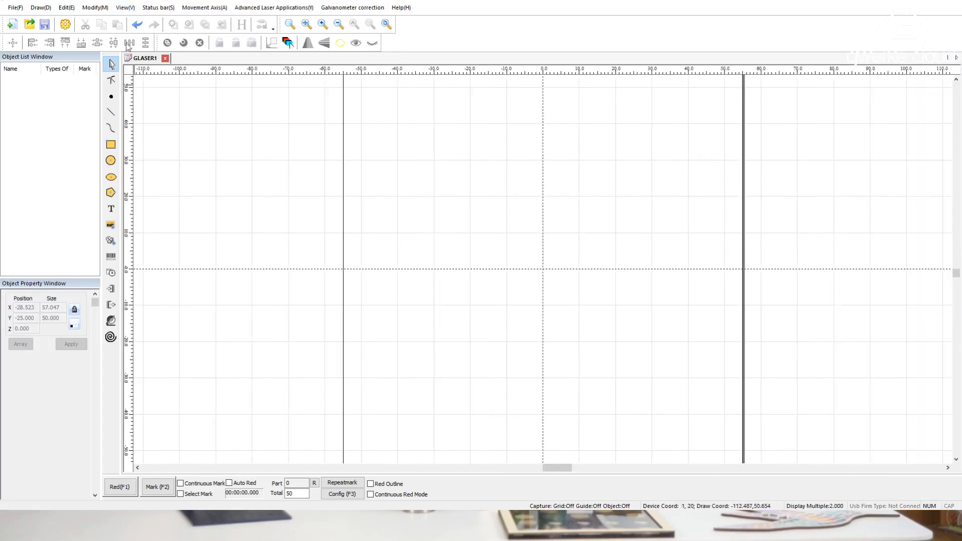
pyautogui.click(122, 10)
pyautogui.click(144, 179)
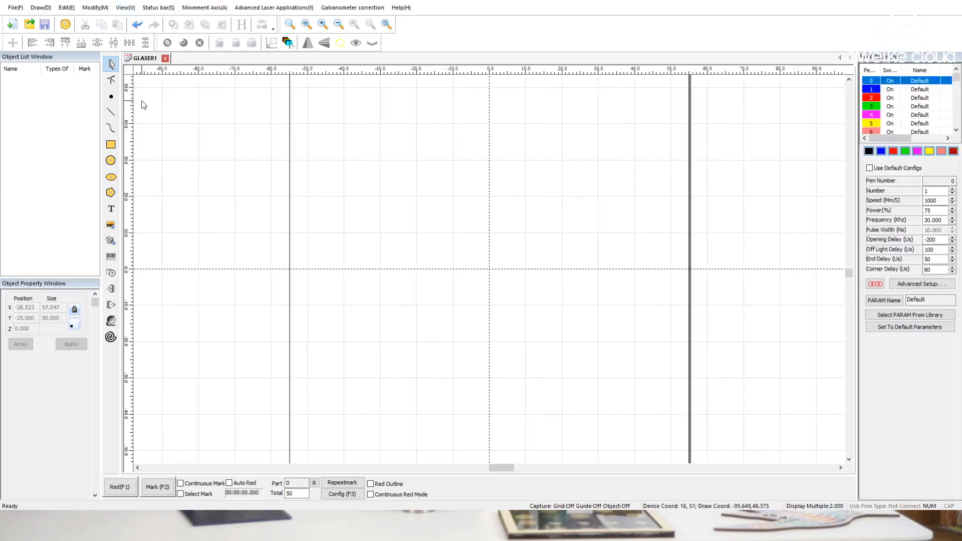
# Hide the marking control bar with the Red and Mark commands and restore it
pyautogui.click(159, 193)
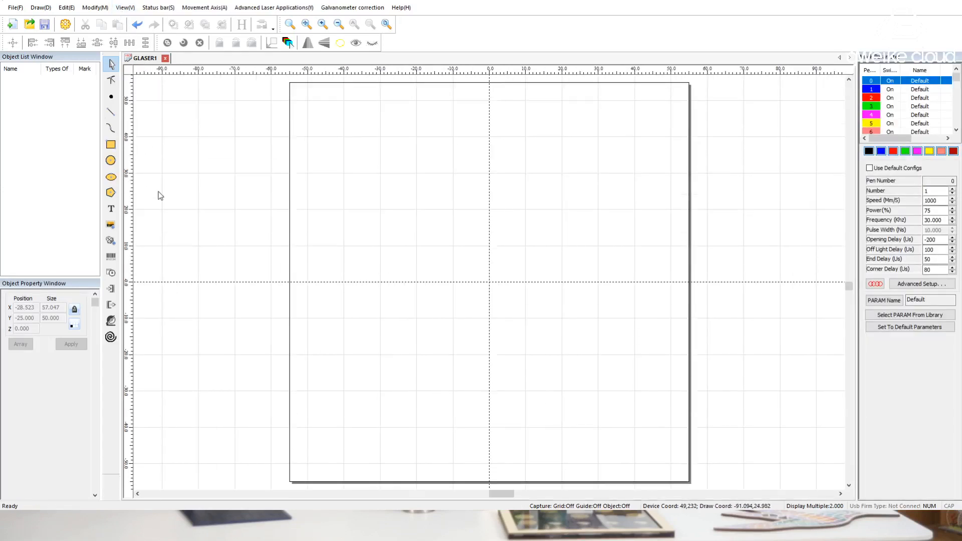
pyautogui.click(127, 9)
pyautogui.click(149, 191)
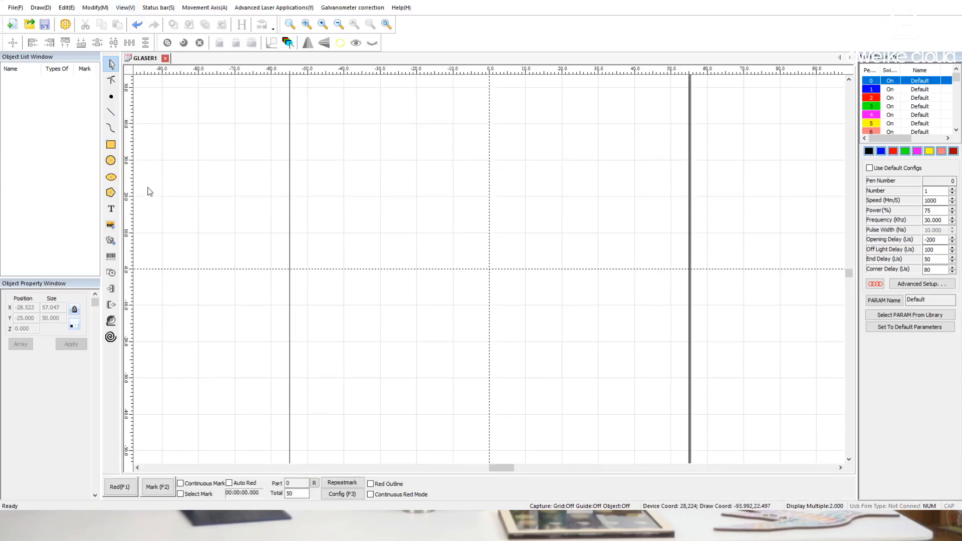
# Toggle the workspace display aids off and back on, one at a time
pyautogui.click(181, 26)
pyautogui.click(157, 7)
pyautogui.click(164, 20)
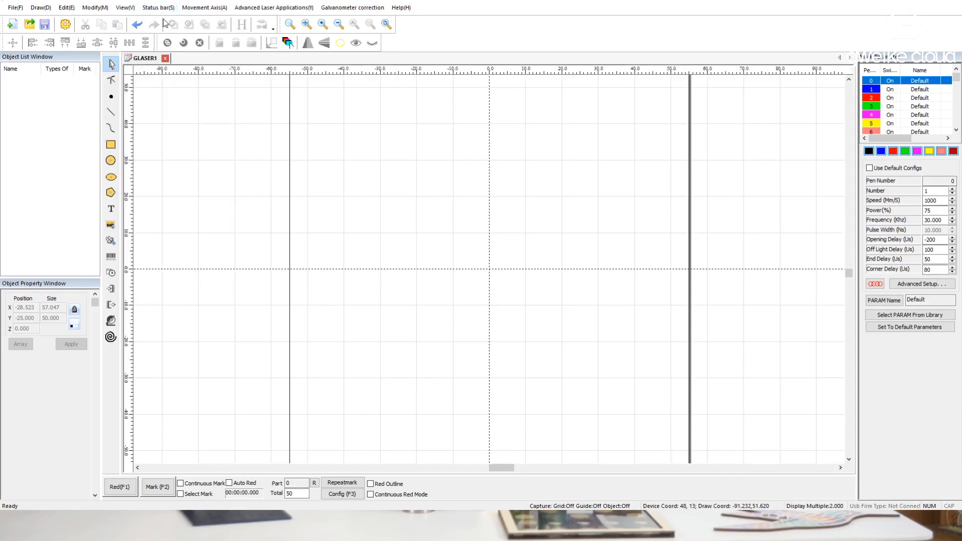
pyautogui.click(159, 7)
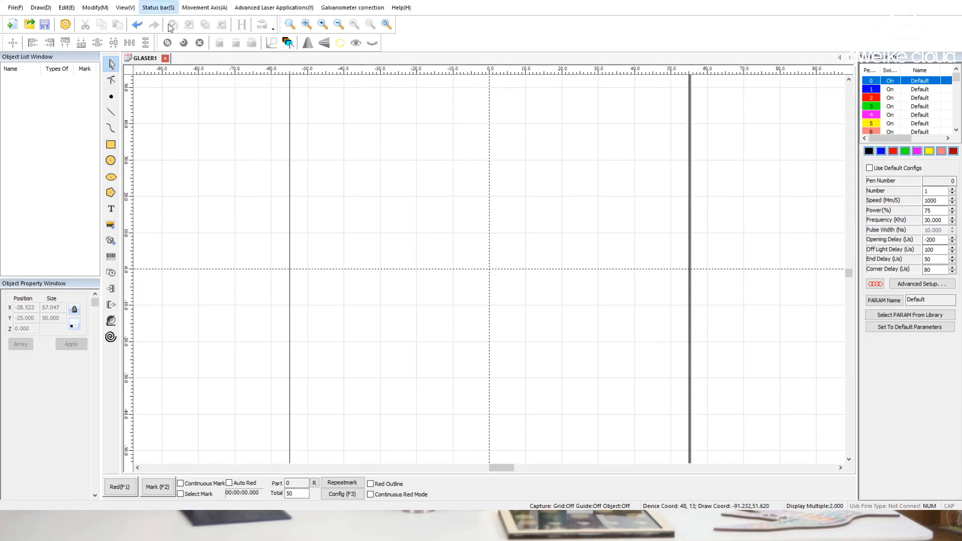
pyautogui.click(170, 27)
pyautogui.click(158, 7)
pyautogui.click(163, 19)
pyautogui.click(165, 38)
pyautogui.click(161, 9)
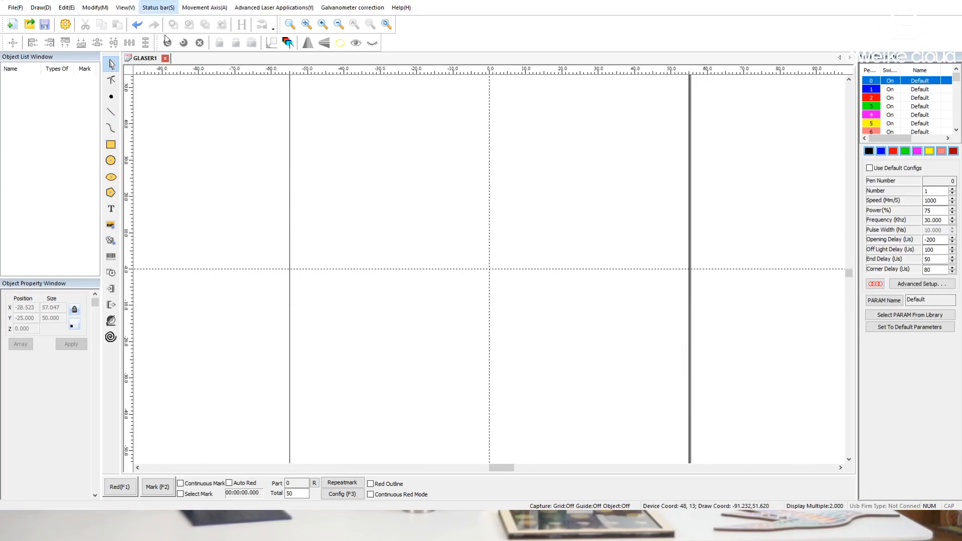
pyautogui.click(165, 36)
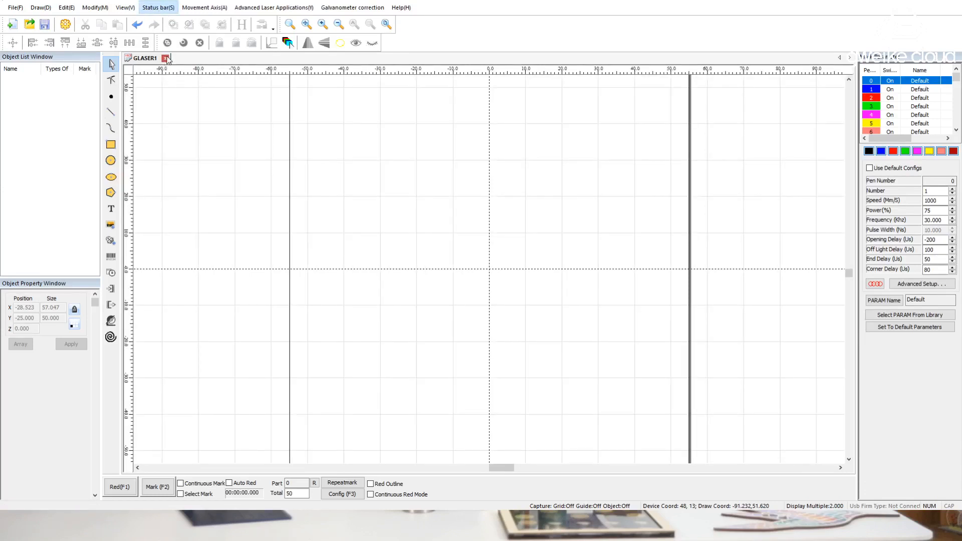
pyautogui.click(158, 13)
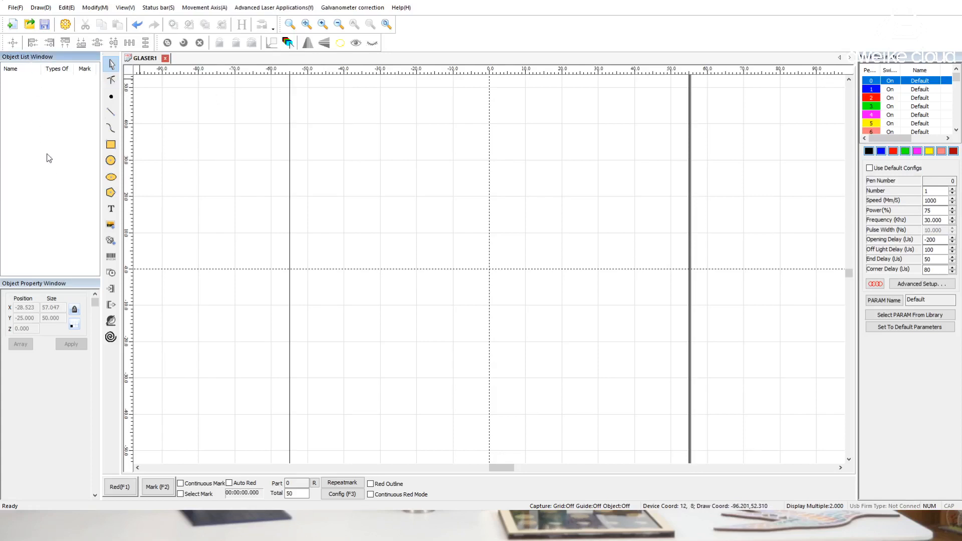
# Draw a rectangle about 16.4 by 12.4 mm and a circle about 31.7 mm in diameter overlapping its right side
pyautogui.click(112, 147)
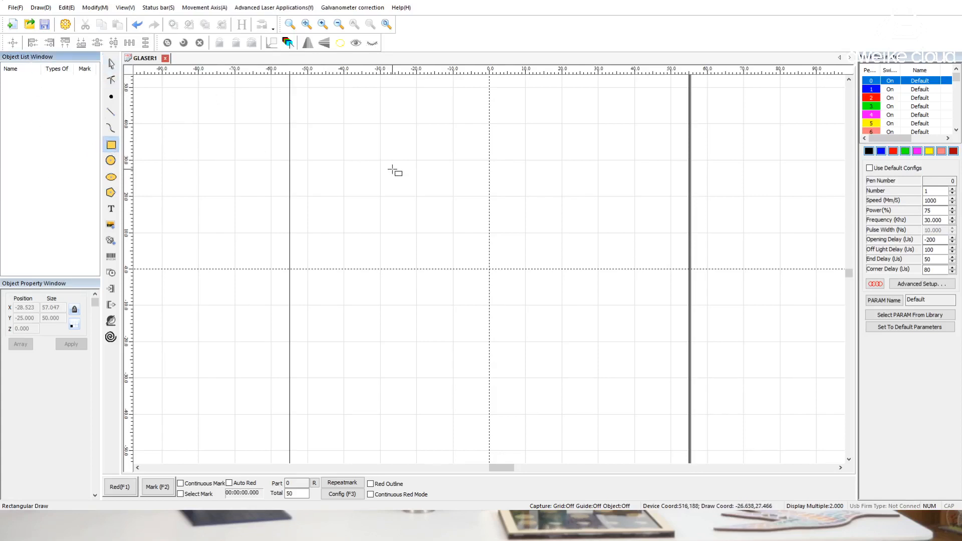
pyautogui.moveTo(389, 167); pyautogui.dragTo(449, 213)
pyautogui.click(111, 161)
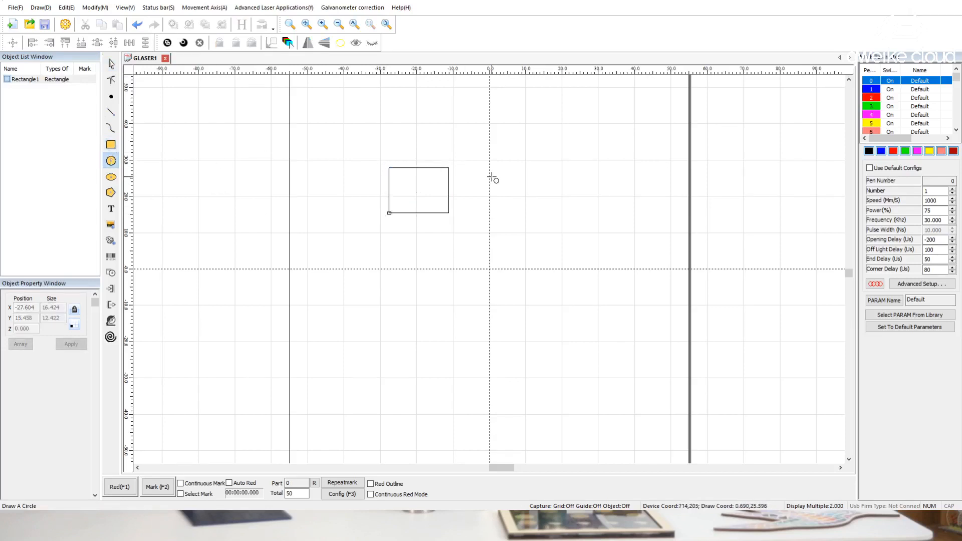
pyautogui.moveTo(499, 183); pyautogui.dragTo(527, 233)
# Place a default text object reading TEXT above the rectangle
pyautogui.click(111, 209)
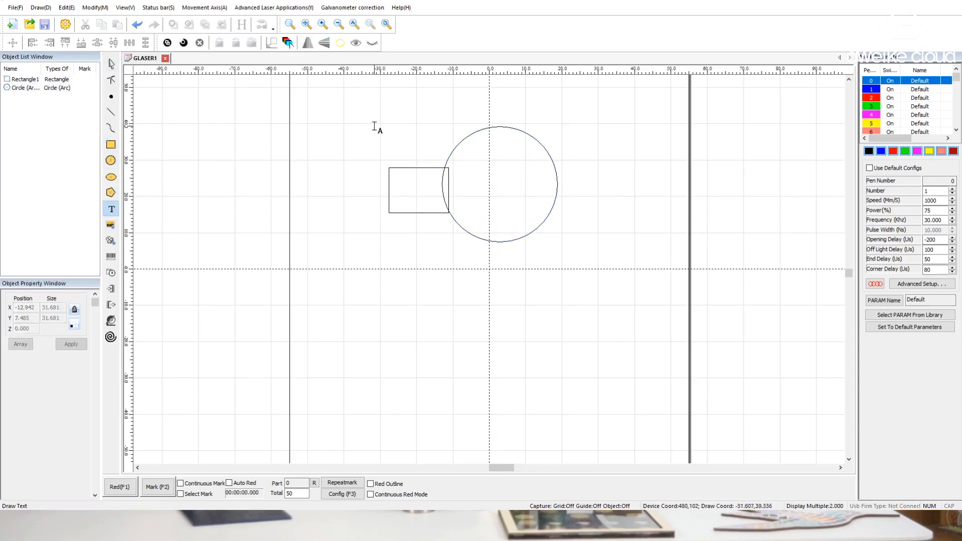
pyautogui.click(378, 125)
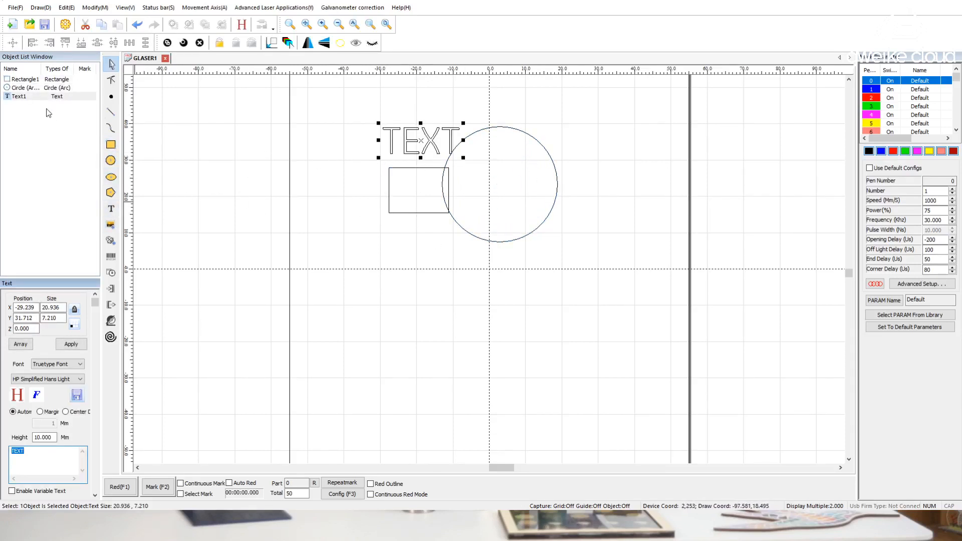
# Reorder the object list so that the text comes first, followed by the rectangle and the circle
pyautogui.click(36, 98)
pyautogui.press('Up')
pyautogui.press('Up')
pyautogui.click(31, 97)
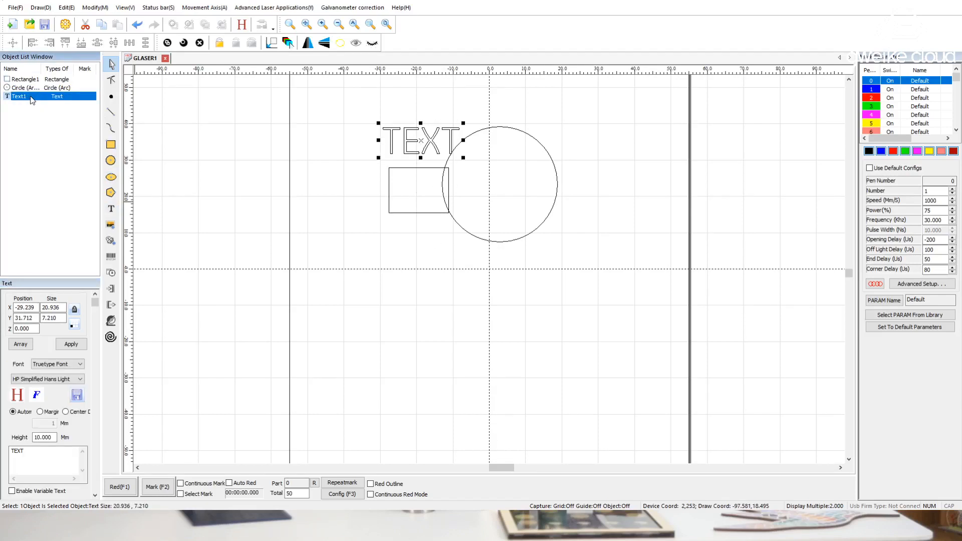
pyautogui.moveTo(31, 96); pyautogui.dragTo(26, 87)
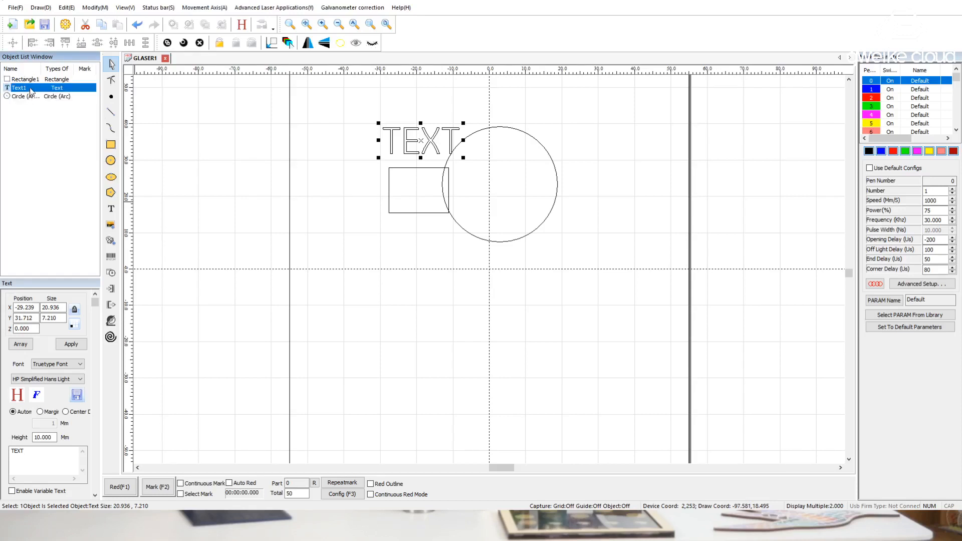
pyautogui.moveTo(31, 92); pyautogui.dragTo(29, 77)
pyautogui.click(30, 80)
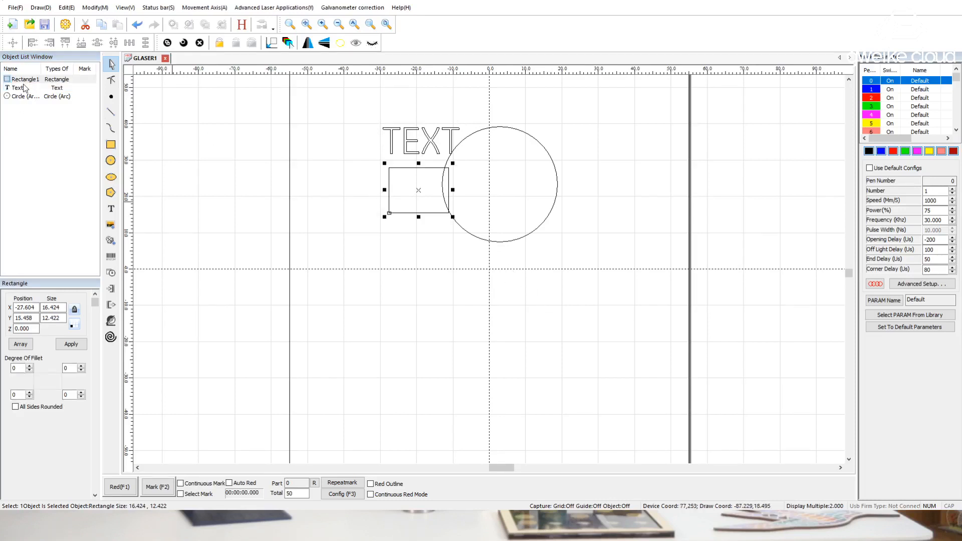
pyautogui.moveTo(27, 80); pyautogui.dragTo(29, 88)
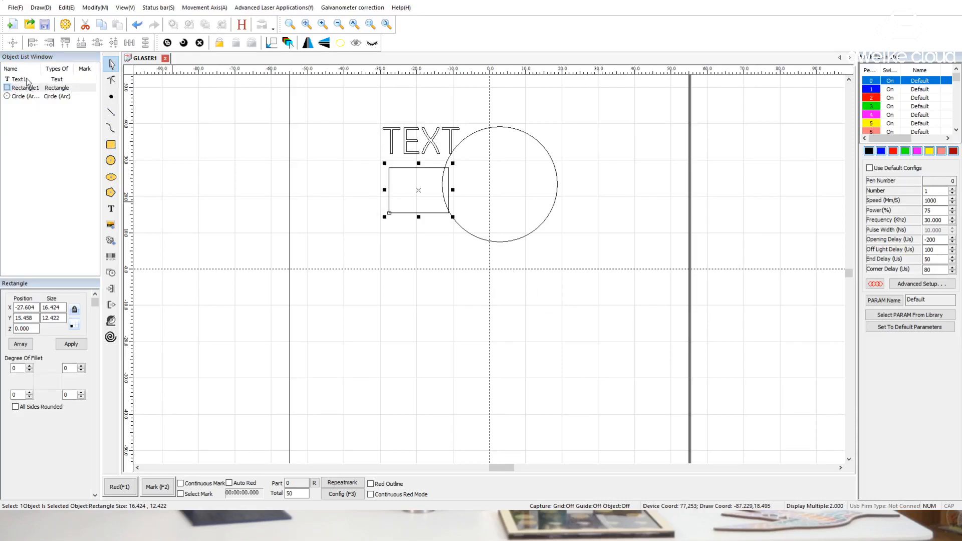
# Rename the text object as 1 in the object list
pyautogui.click(27, 79)
pyautogui.click(25, 87)
pyautogui.click(25, 80)
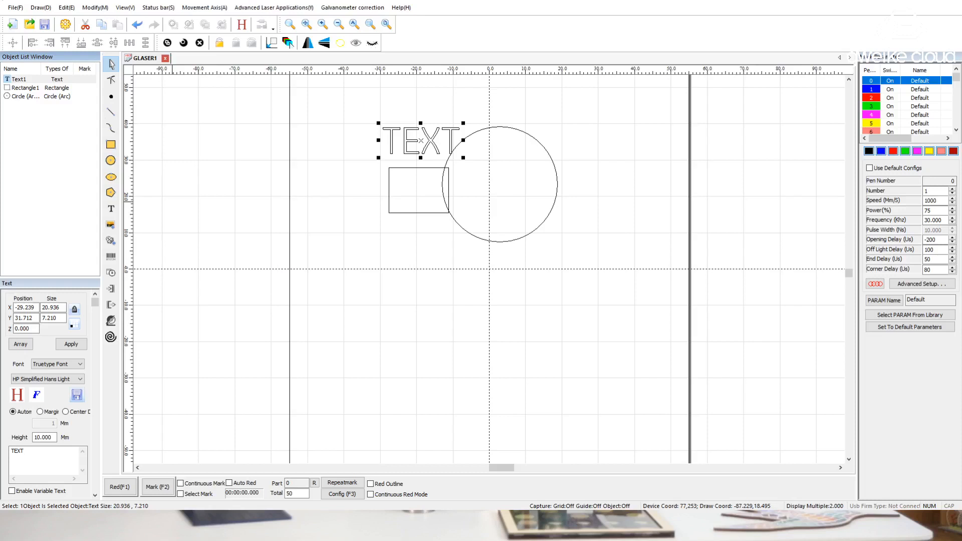
pyautogui.click(275, 261)
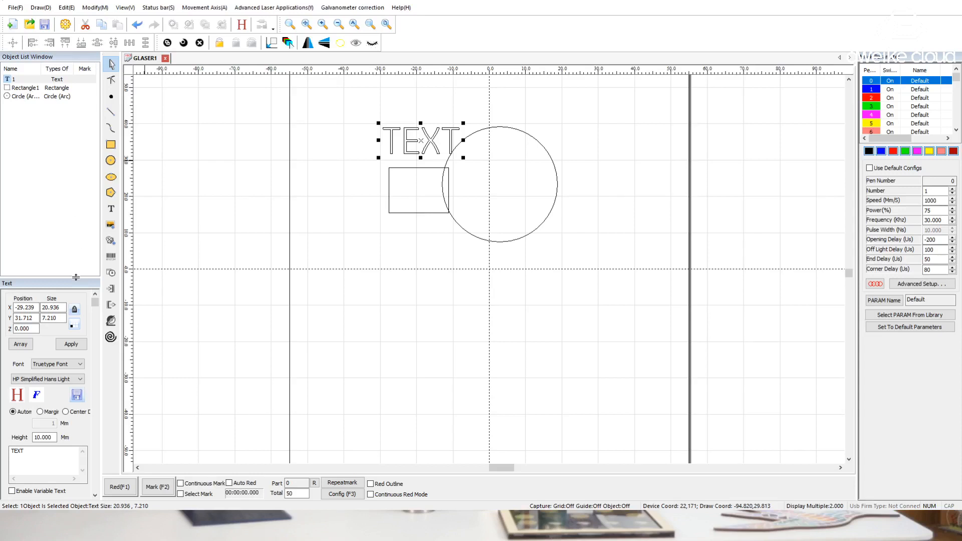
# Enlarge the Object Property Window by shrinking the object list, checking the properties of all three selected objects
pyautogui.moveTo(75, 279); pyautogui.dragTo(76, 242)
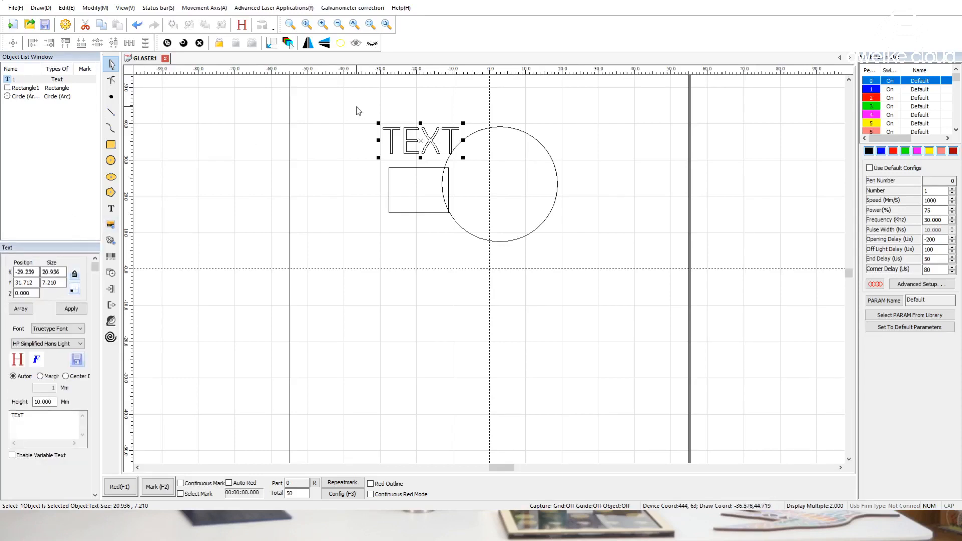
pyautogui.moveTo(357, 109); pyautogui.dragTo(592, 275)
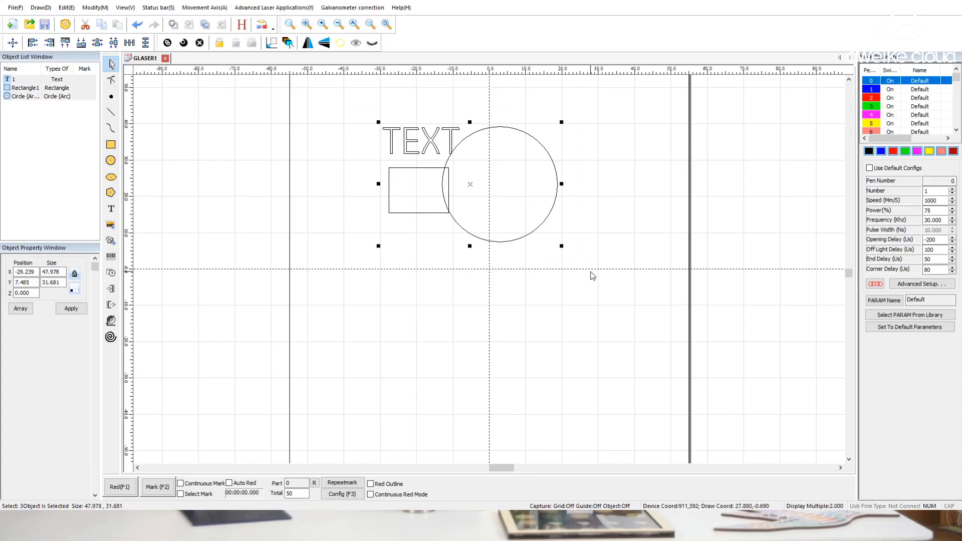
pyautogui.click(327, 252)
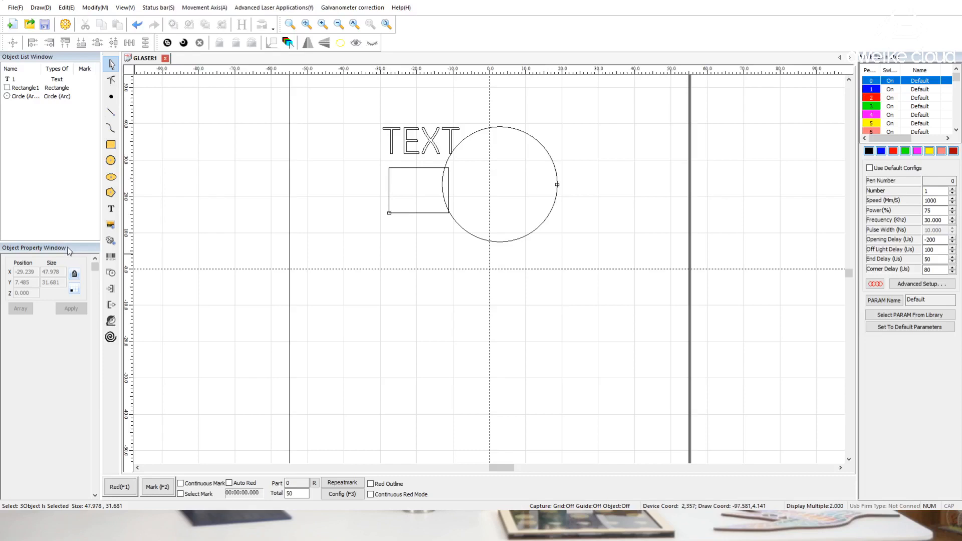
pyautogui.moveTo(65, 204); pyautogui.dragTo(64, 200)
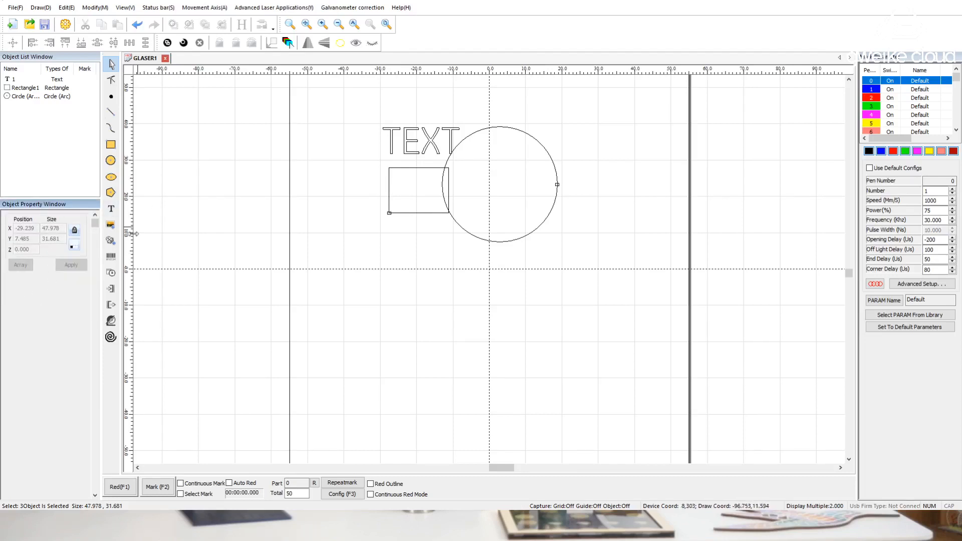
# Round the rectangle's upper-left corner with a fillet degree of 5 and inspect the corner up close
pyautogui.moveTo(403, 185); pyautogui.dragTo(368, 225)
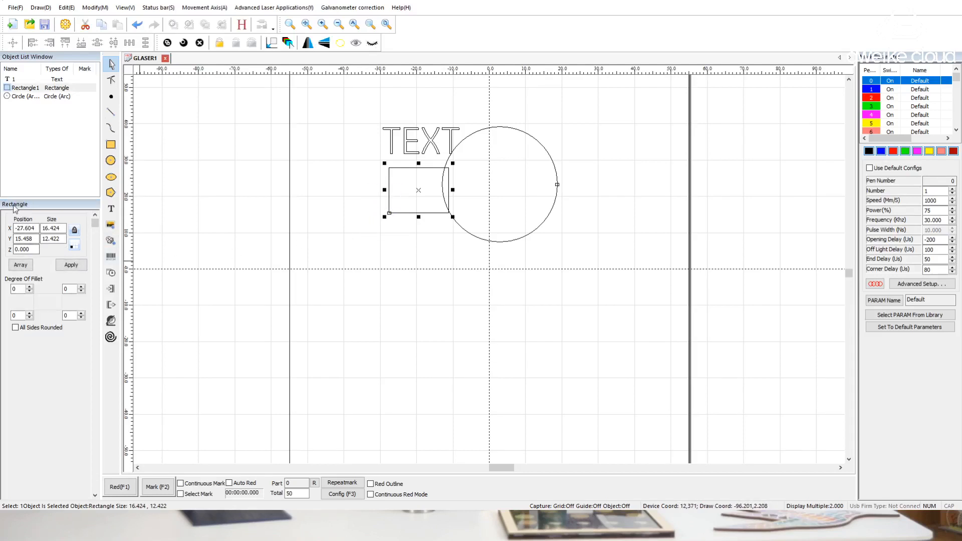
pyautogui.click(67, 264)
pyautogui.click(30, 286)
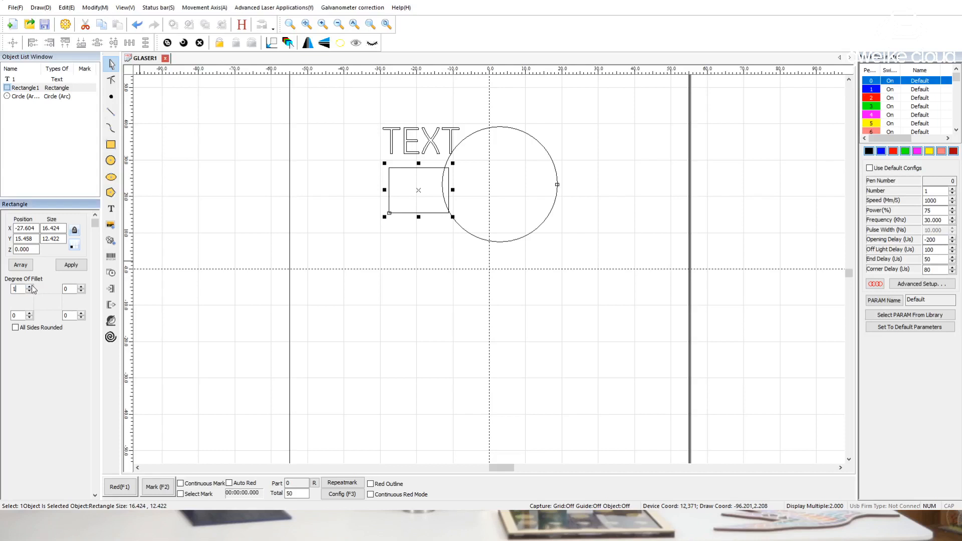
pyautogui.write('5')
pyautogui.click(70, 265)
pyautogui.scroll(3, 383, 165)
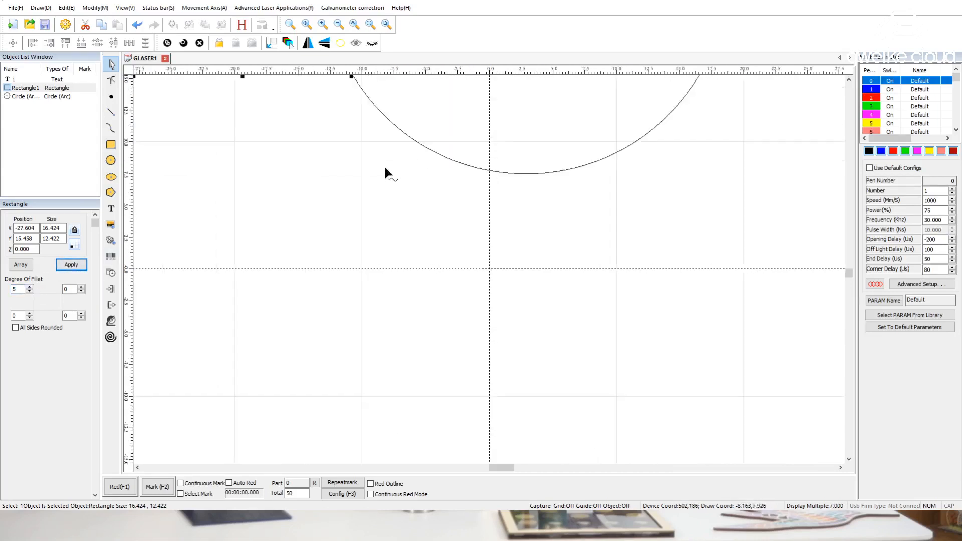
pyautogui.moveTo(386, 164); pyautogui.dragTo(529, 415, button='middle')
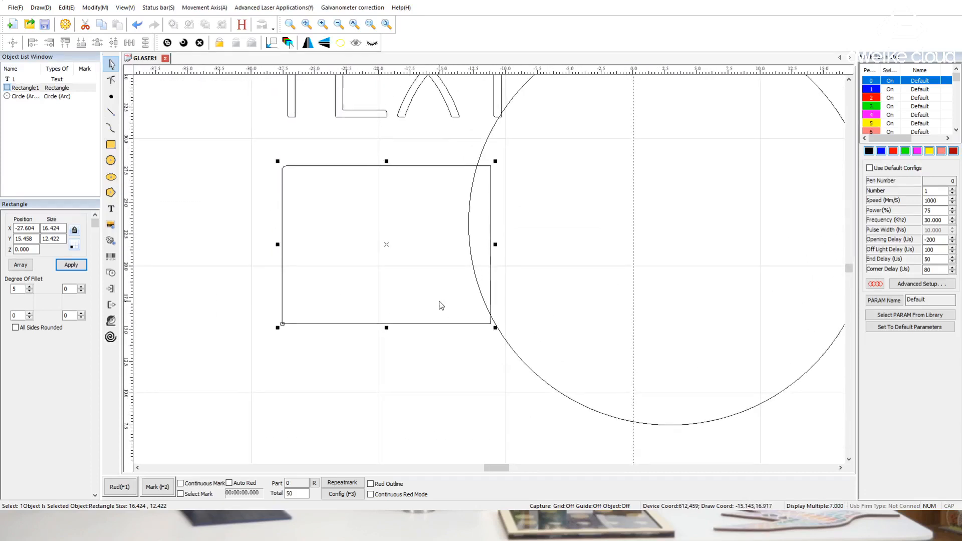
pyautogui.click(341, 194)
pyautogui.moveTo(308, 152); pyautogui.dragTo(230, 234)
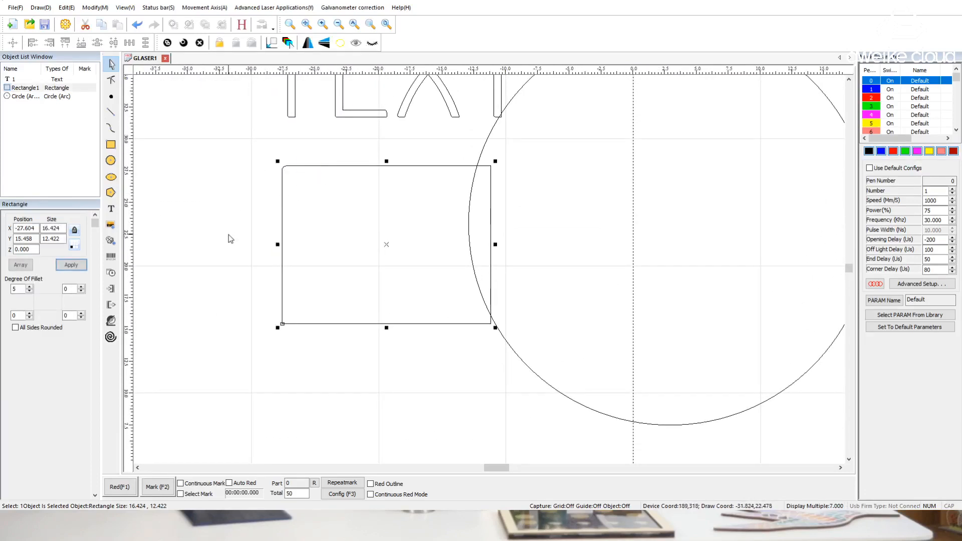
pyautogui.scroll(-2, 217, 253)
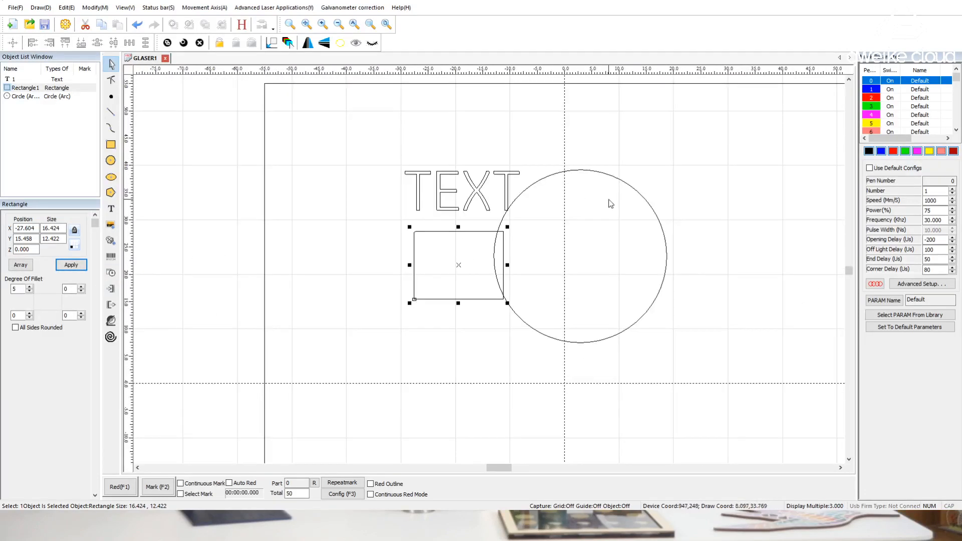
# Show the circle's properties and change the text object's font to Javanese Text
pyautogui.moveTo(603, 192); pyautogui.dragTo(565, 243)
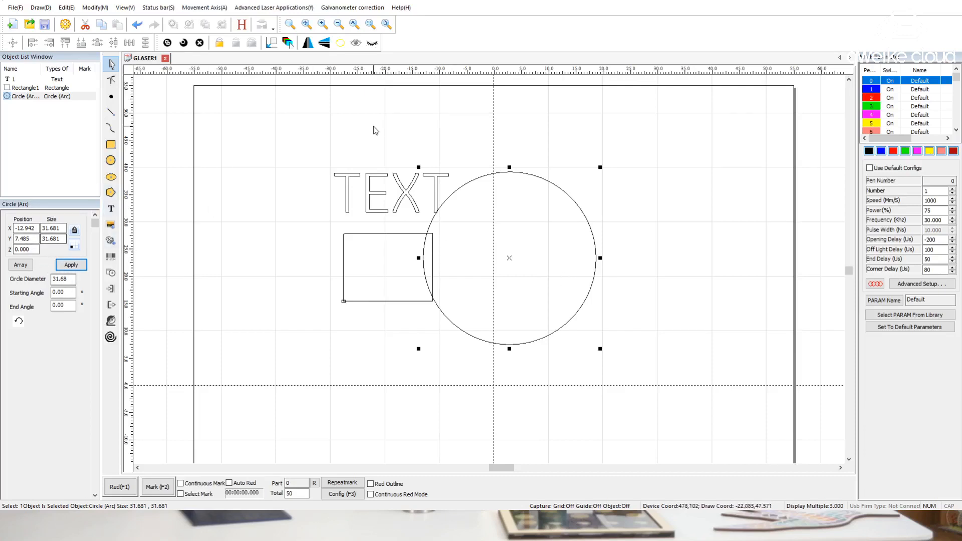
pyautogui.moveTo(371, 151); pyautogui.dragTo(314, 204)
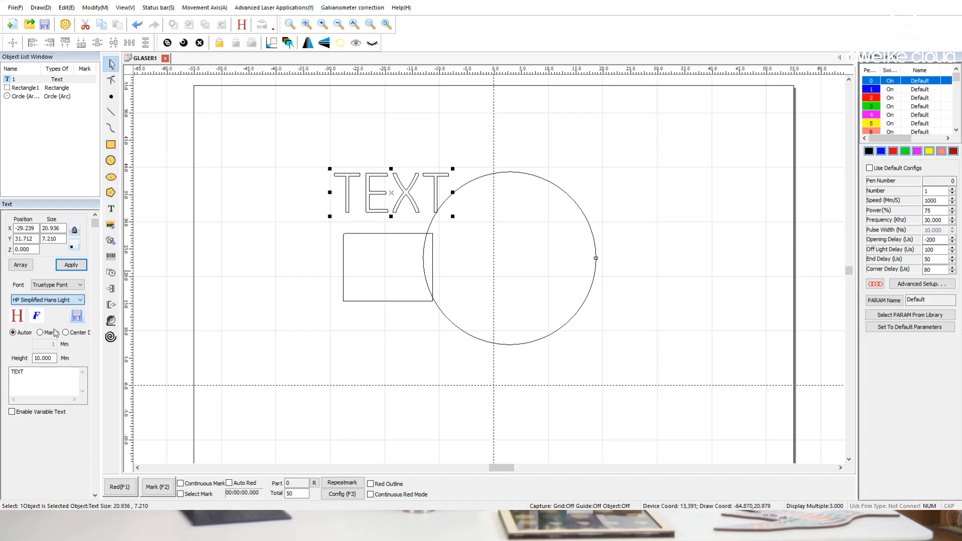
pyautogui.click(57, 350)
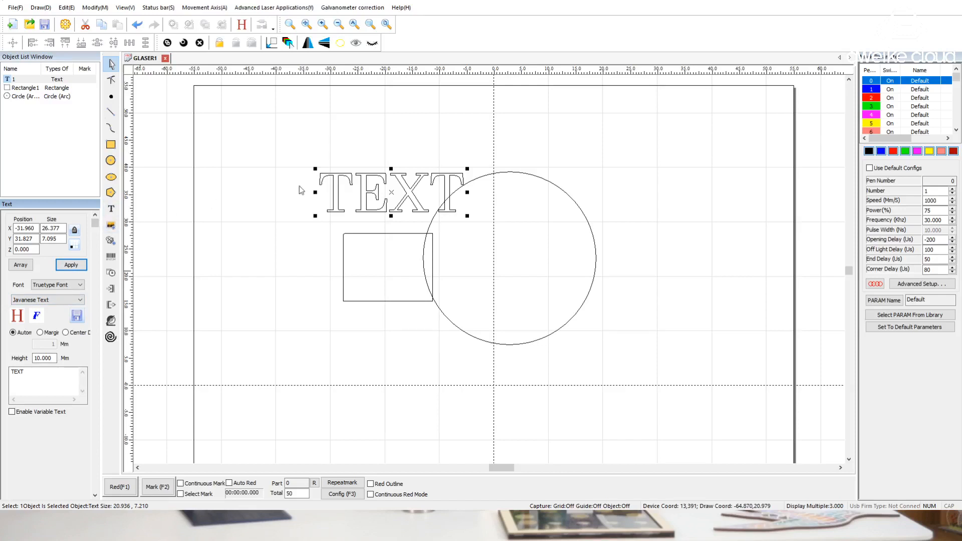
# Import the black monster image, scale it down to about 11.8 mm and place it to the right of the circle
pyautogui.doubleClick(504, 224)
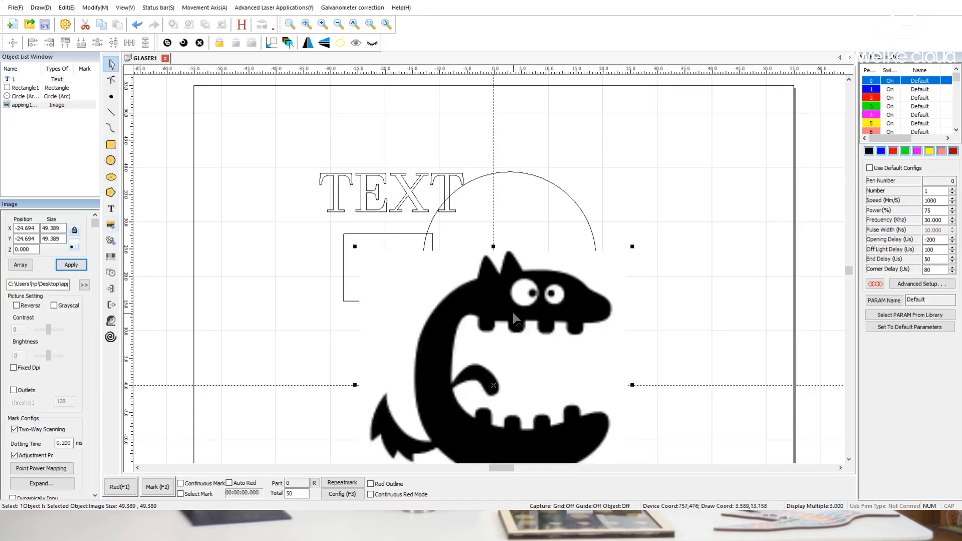
pyautogui.moveTo(515, 320); pyautogui.dragTo(510, 206)
pyautogui.moveTo(627, 131); pyautogui.dragTo(422, 337)
pyautogui.moveTo(392, 376); pyautogui.dragTo(669, 185)
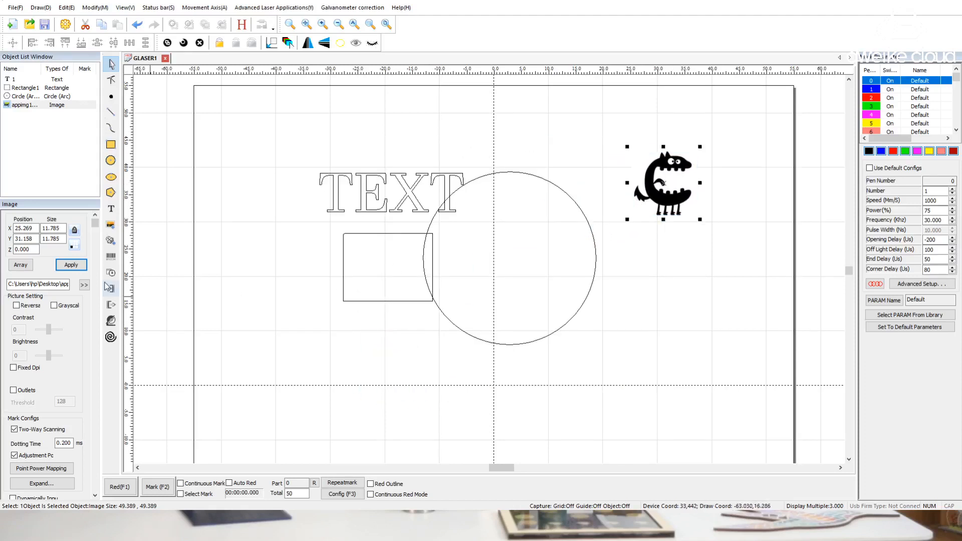
# Import the vector file 2(4).svg and set its height to 30 mm with proportions locked
pyautogui.scroll(-3, 54, 310)
pyautogui.scroll(3, 54, 311)
pyautogui.click(416, 260)
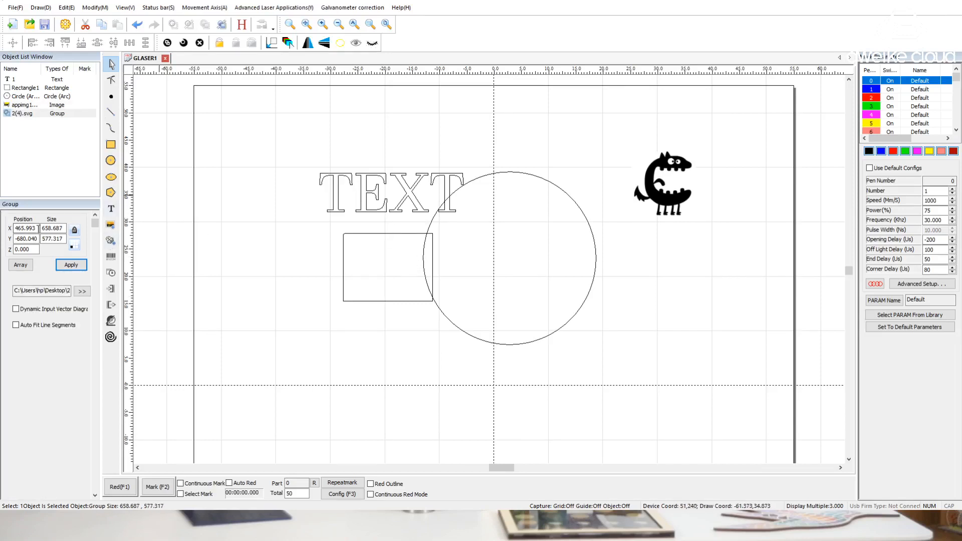
pyautogui.moveTo(63, 239); pyautogui.dragTo(1, 237)
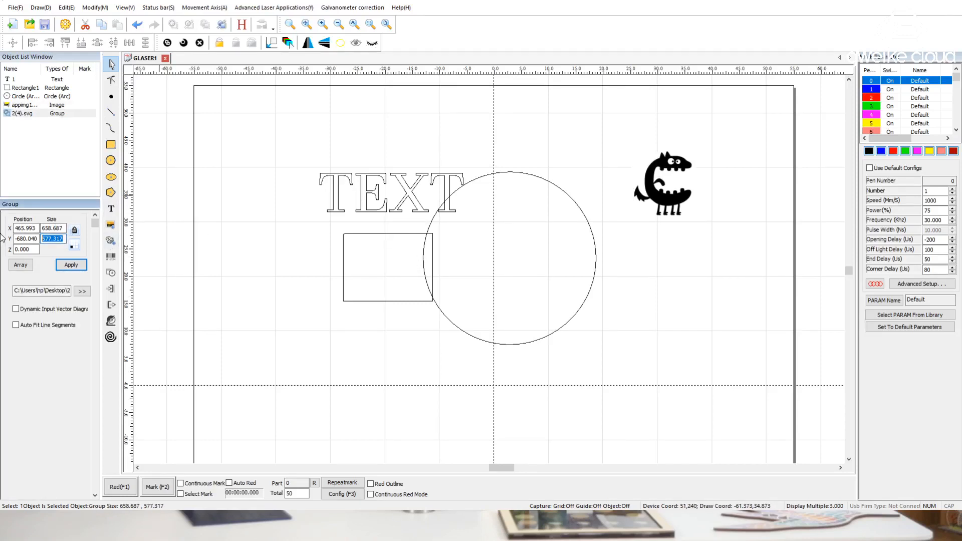
pyautogui.write('30')
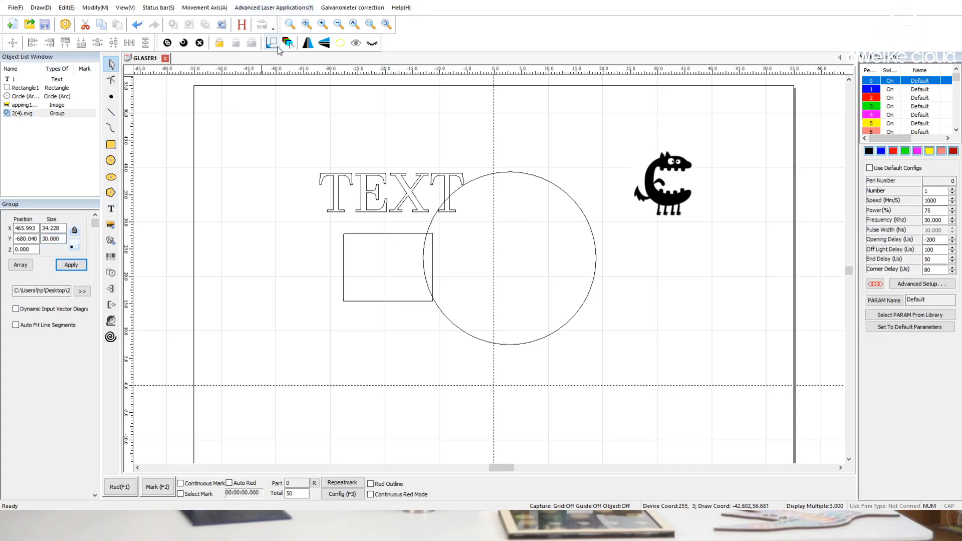
# Bring the mountains artwork into the work area and place it left of the text at about X -66.8, Y 15.3
pyautogui.click(276, 46)
pyautogui.moveTo(329, 324); pyautogui.dragTo(255, 313)
pyautogui.scroll(-1, 60, 312)
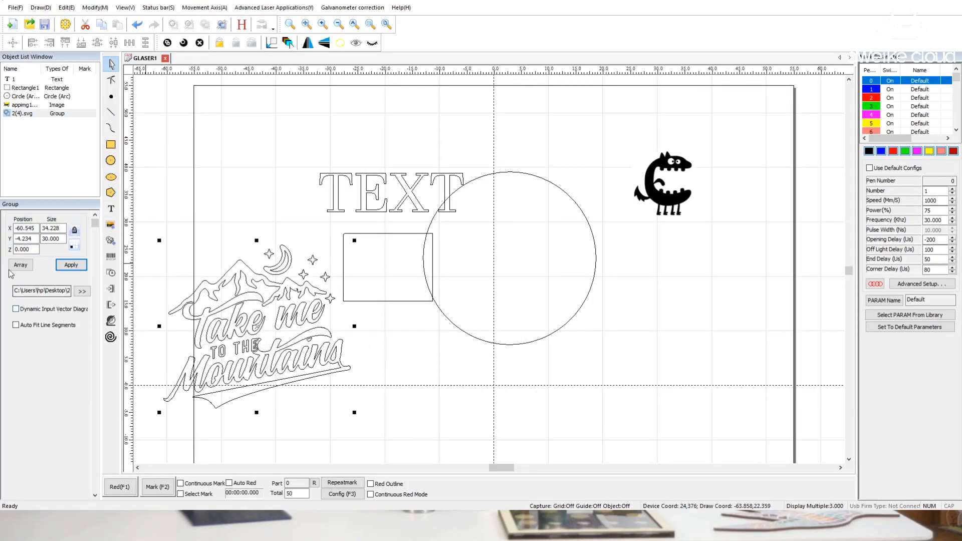
pyautogui.click(239, 210)
pyautogui.moveTo(282, 219); pyautogui.dragTo(235, 383)
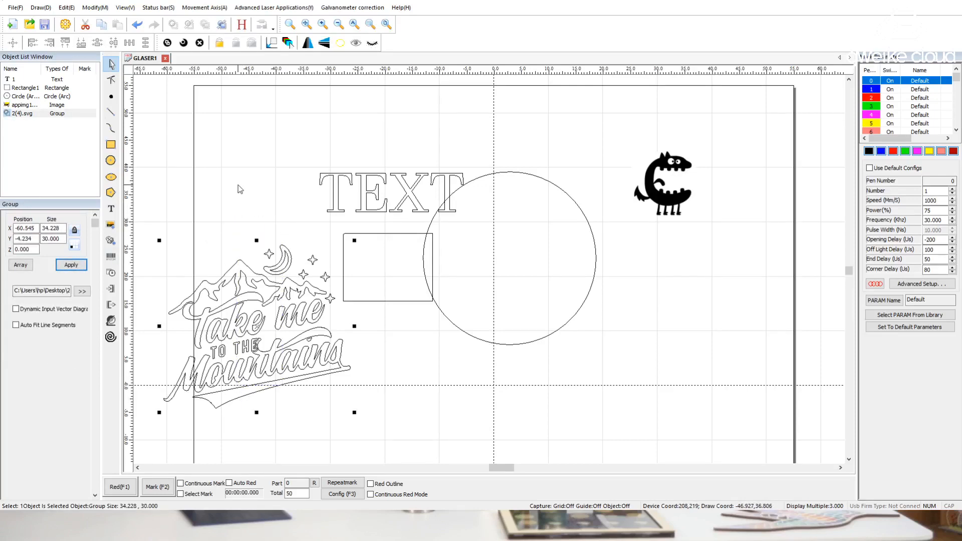
pyautogui.click(238, 185)
pyautogui.click(264, 258)
pyautogui.moveTo(257, 337); pyautogui.dragTo(223, 221)
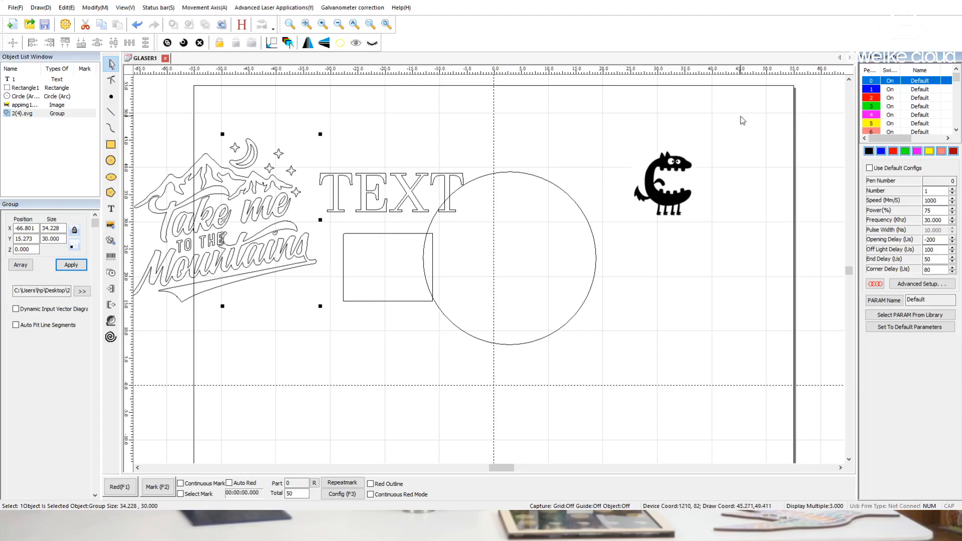
# Switch pen 0 off in the pen list and select pen 1
pyautogui.click(891, 90)
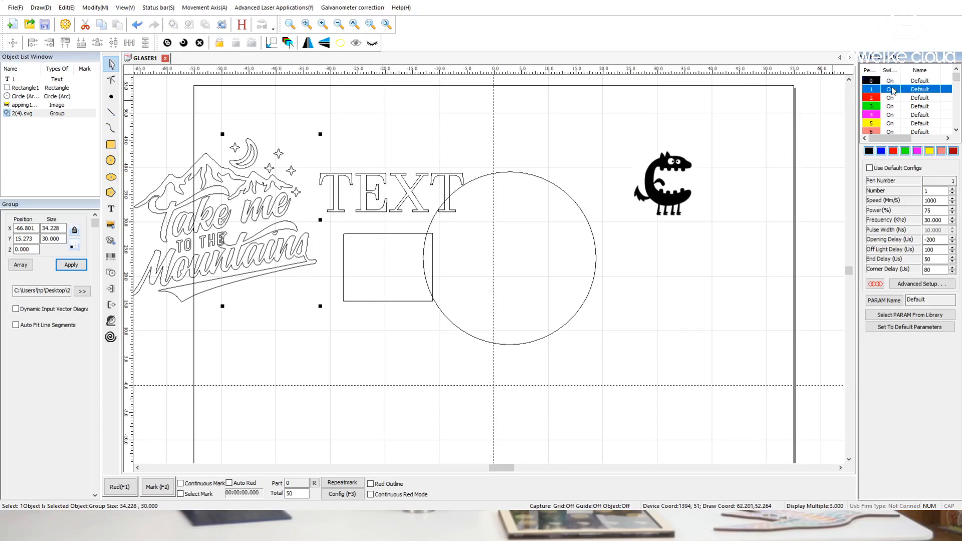
pyautogui.click(890, 82)
pyautogui.doubleClick(890, 81)
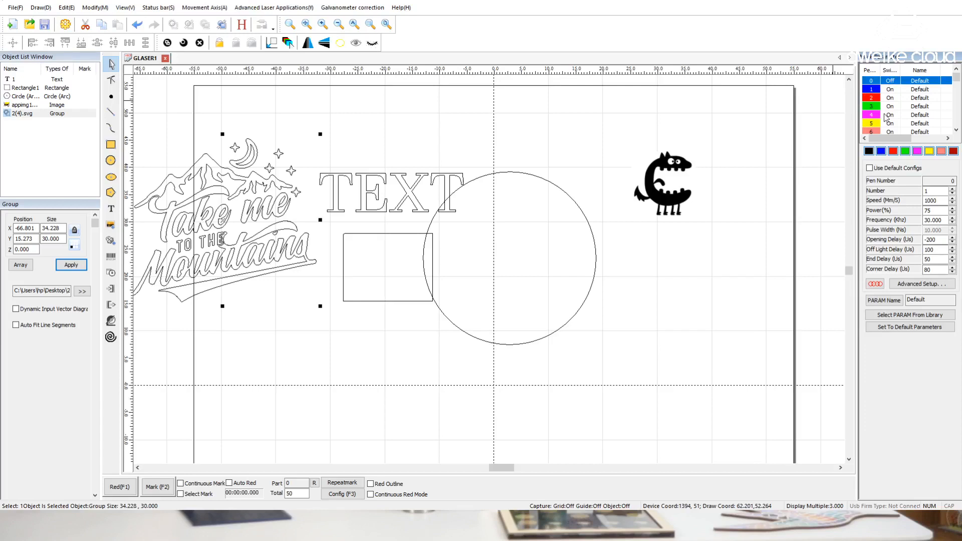
pyautogui.doubleClick(891, 82)
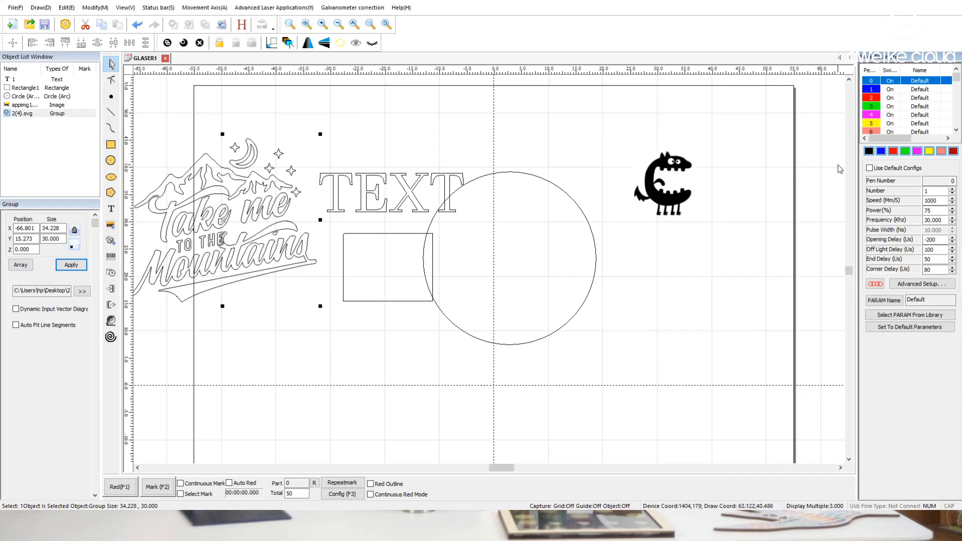
pyautogui.click(891, 89)
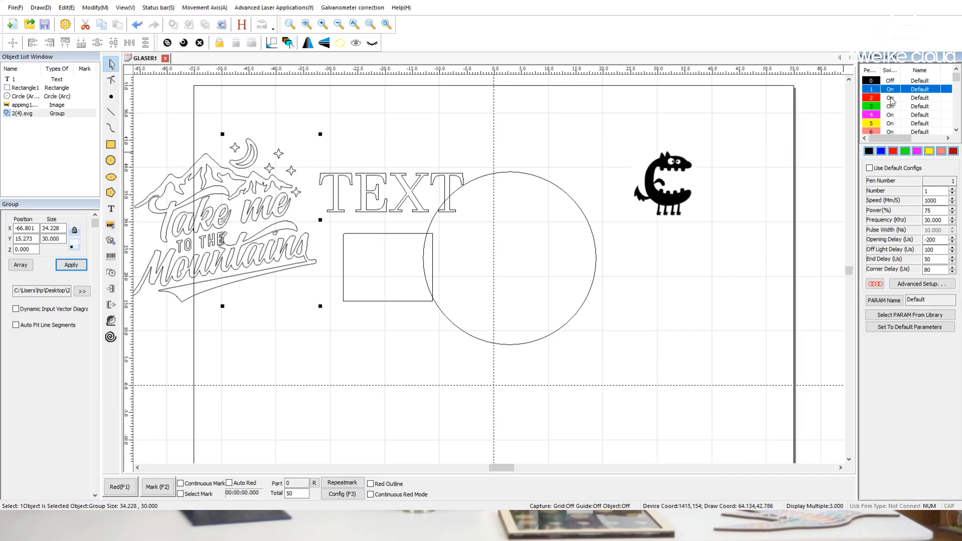
# Switch pen 0 back on, try toggling pen 2 off and on, and select pen 0 in the pen list
pyautogui.doubleClick(891, 98)
pyautogui.doubleClick(891, 81)
pyautogui.doubleClick(890, 98)
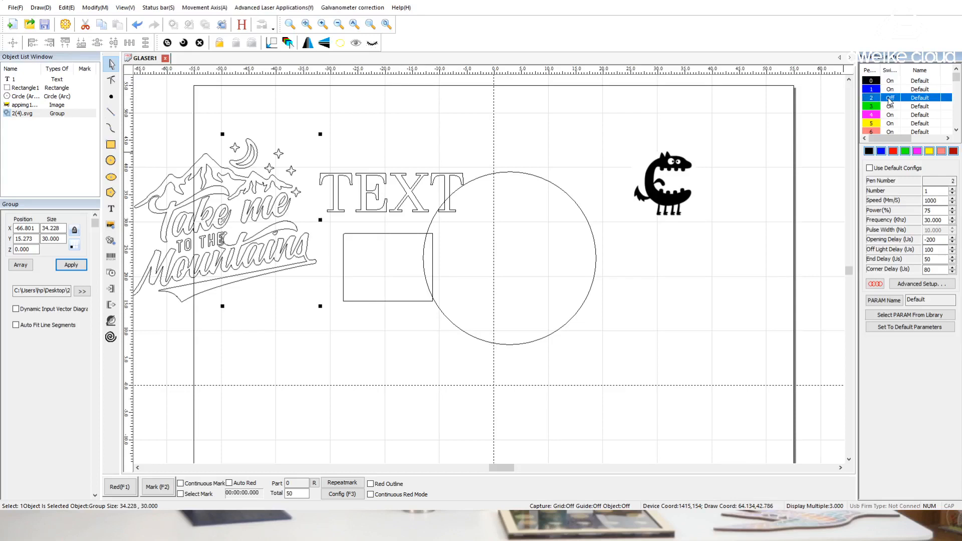
pyautogui.click(886, 81)
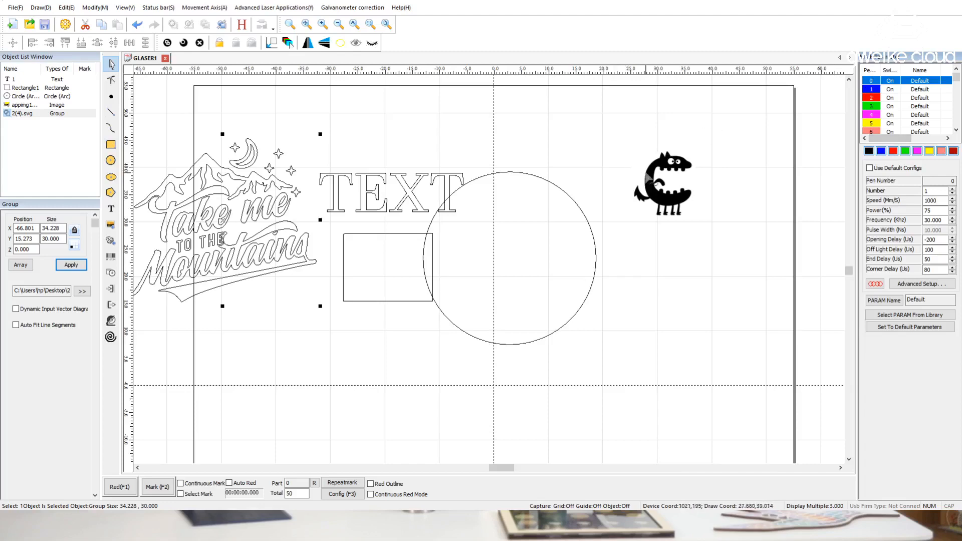
# Try the blue, red and green pens on the circle and return it to black pen 0
pyautogui.moveTo(604, 136); pyautogui.dragTo(546, 238)
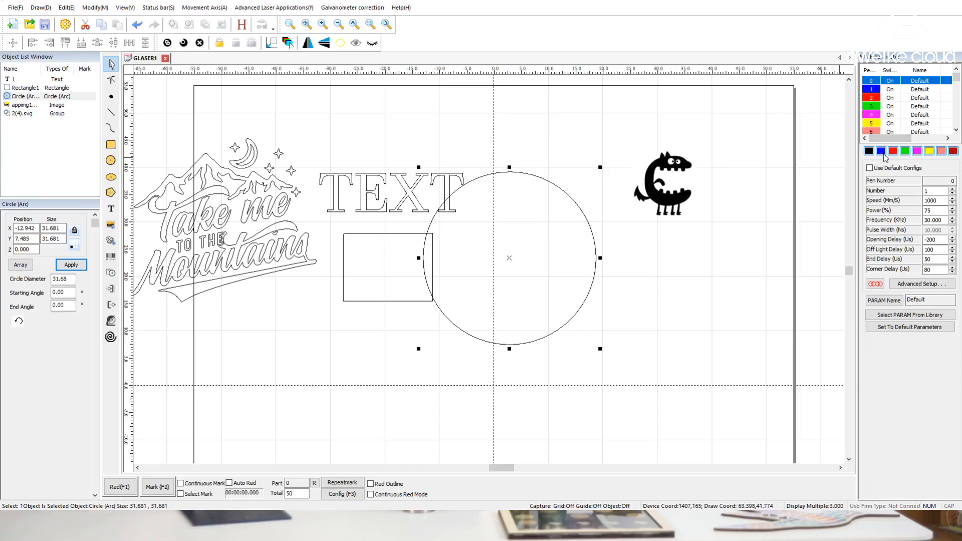
pyautogui.click(882, 152)
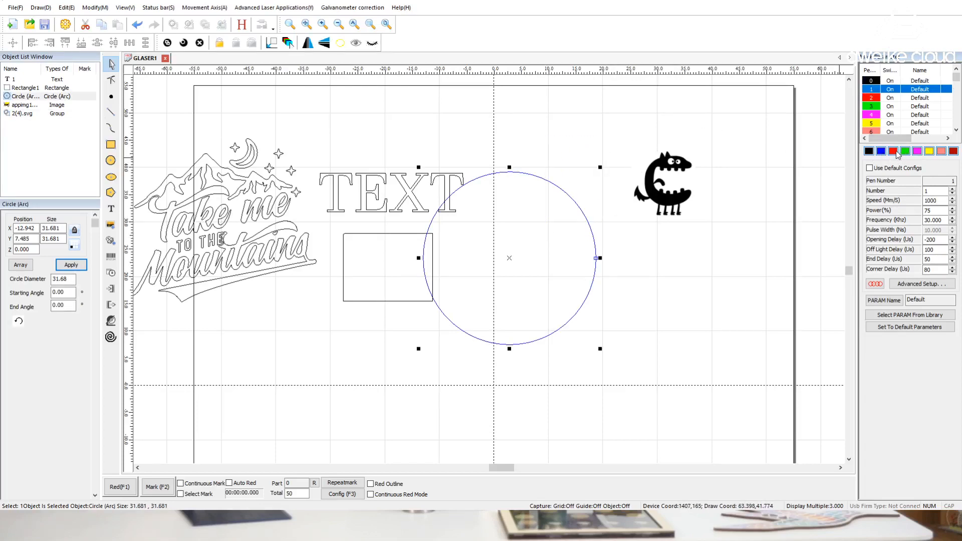
pyautogui.click(893, 151)
pyautogui.click(905, 151)
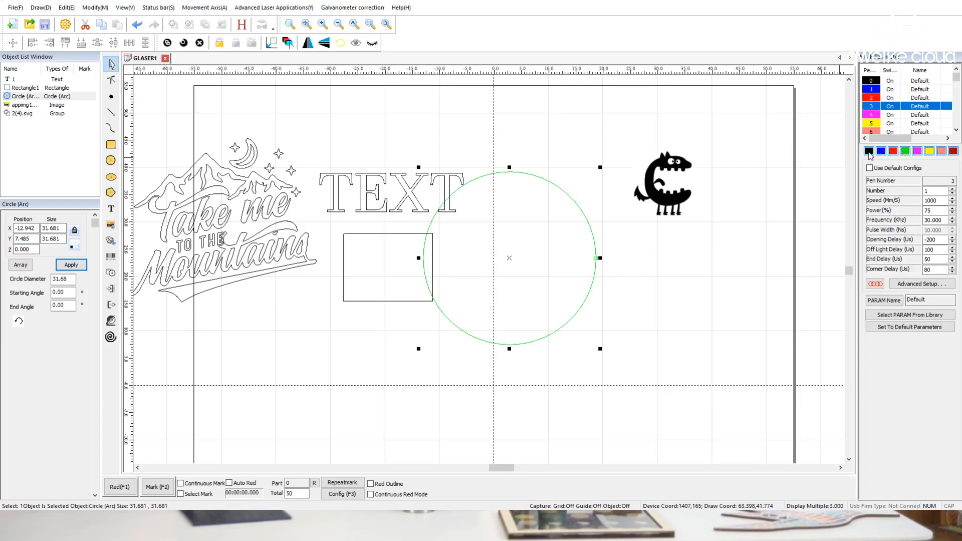
pyautogui.click(869, 151)
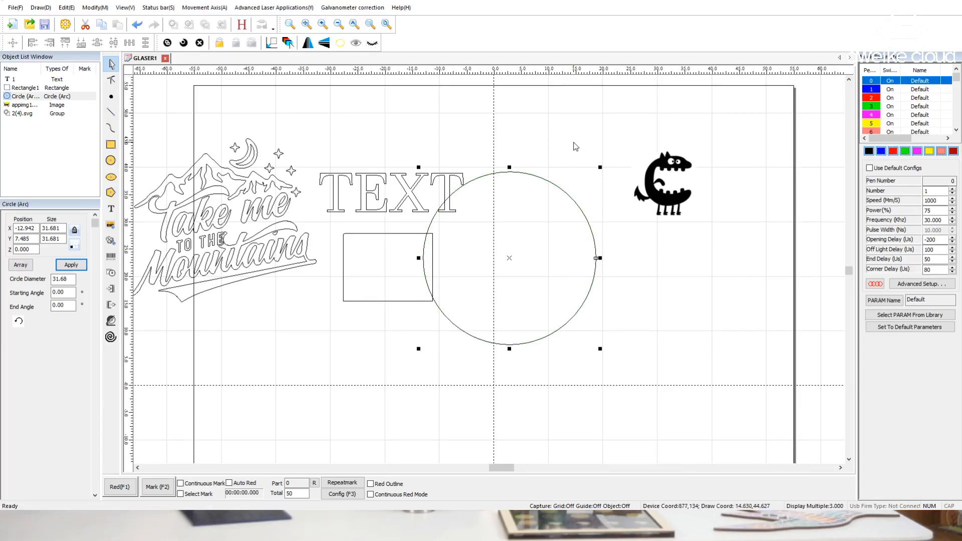
# Cycle the circle through pens 2 to 7, try green pen 3 again and restore black pen 0
pyautogui.click(896, 151)
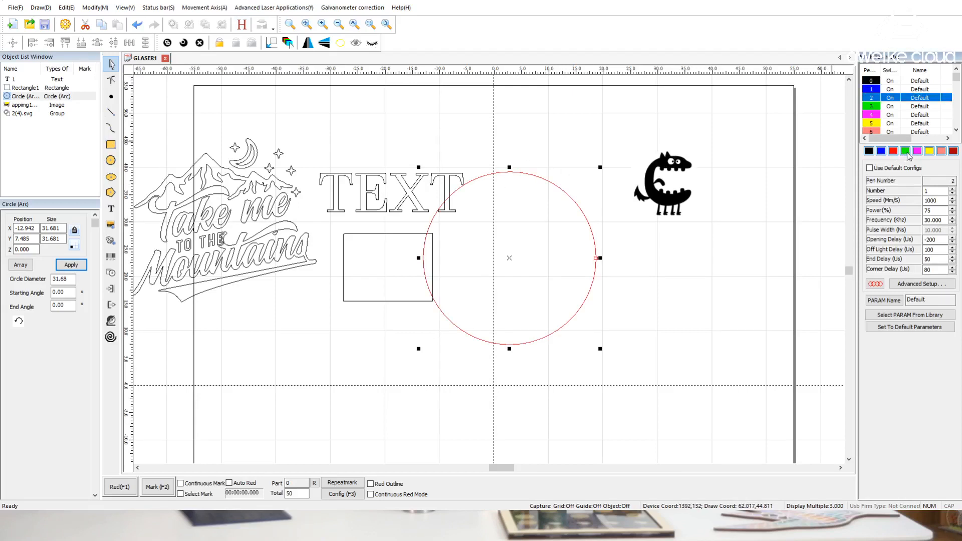
pyautogui.click(905, 152)
pyautogui.click(915, 153)
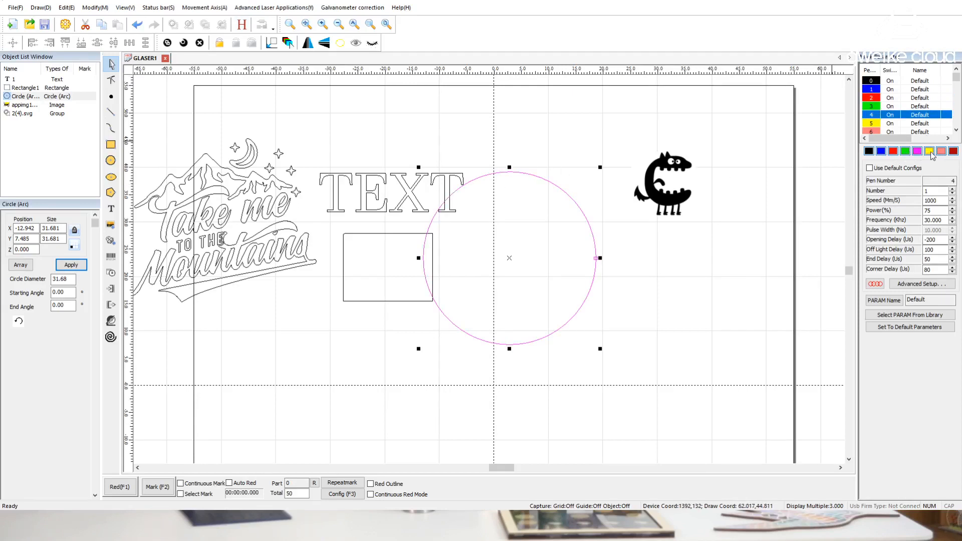
pyautogui.click(931, 153)
pyautogui.click(942, 152)
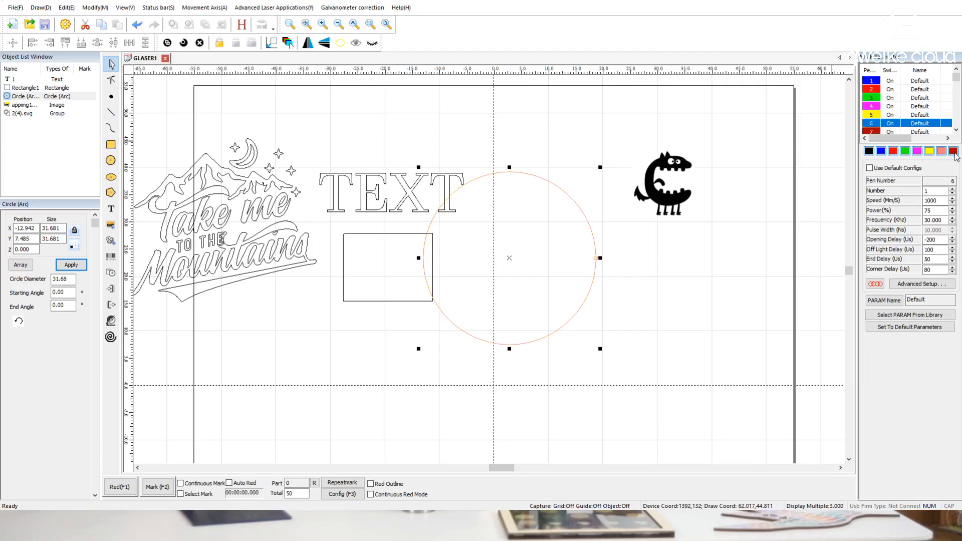
pyautogui.click(953, 152)
pyautogui.click(906, 153)
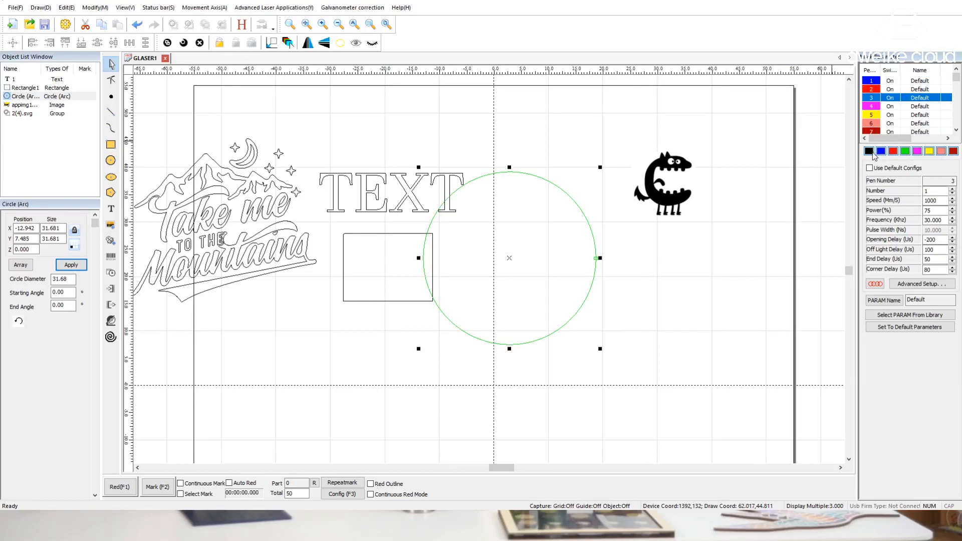
pyautogui.click(870, 152)
# Move the circle to about X -8.0, Y 5.8, clear of the rectangle, and assign it blue pen 1
pyautogui.click(607, 154)
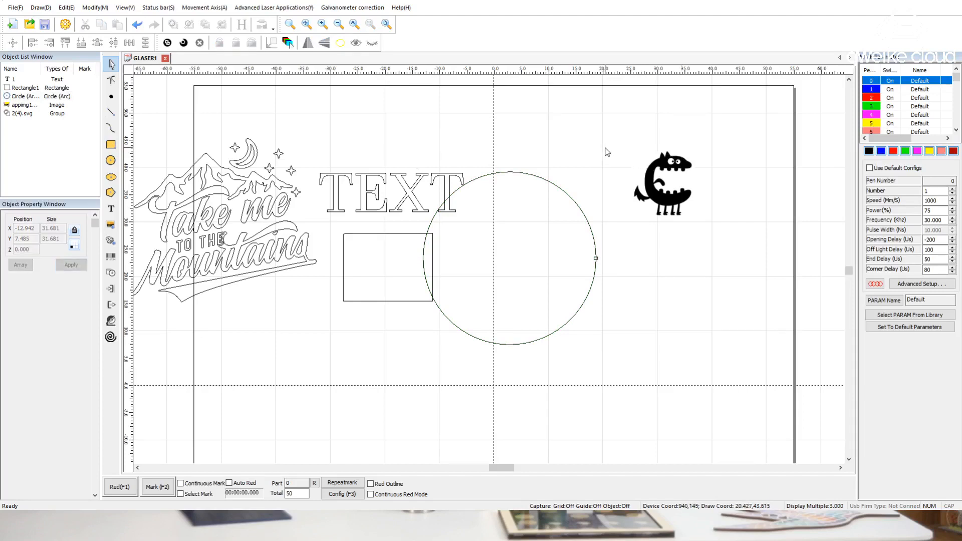
pyautogui.click(551, 223)
pyautogui.moveTo(509, 260); pyautogui.dragTo(536, 267)
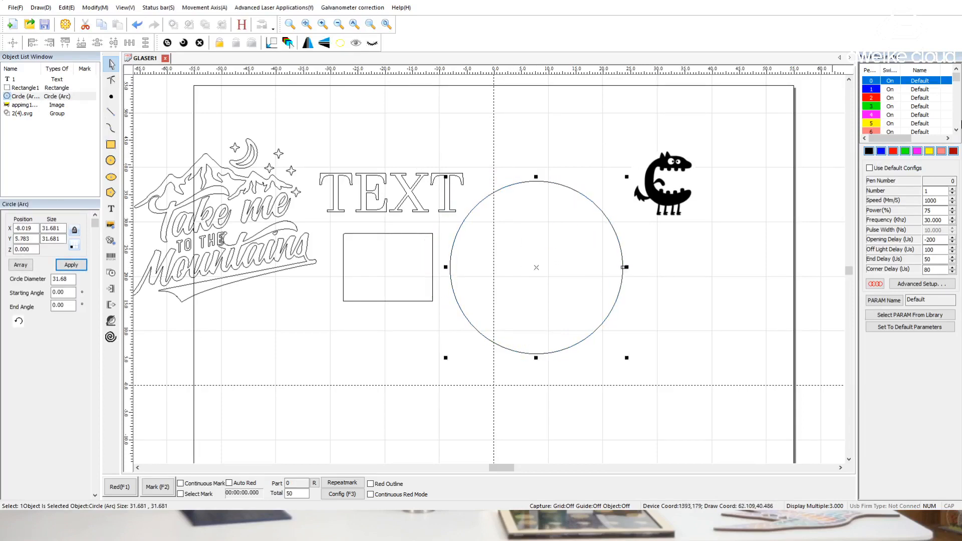
# Assign red pen 2 to the text and green pen 3 to the rectangle
pyautogui.click(370, 193)
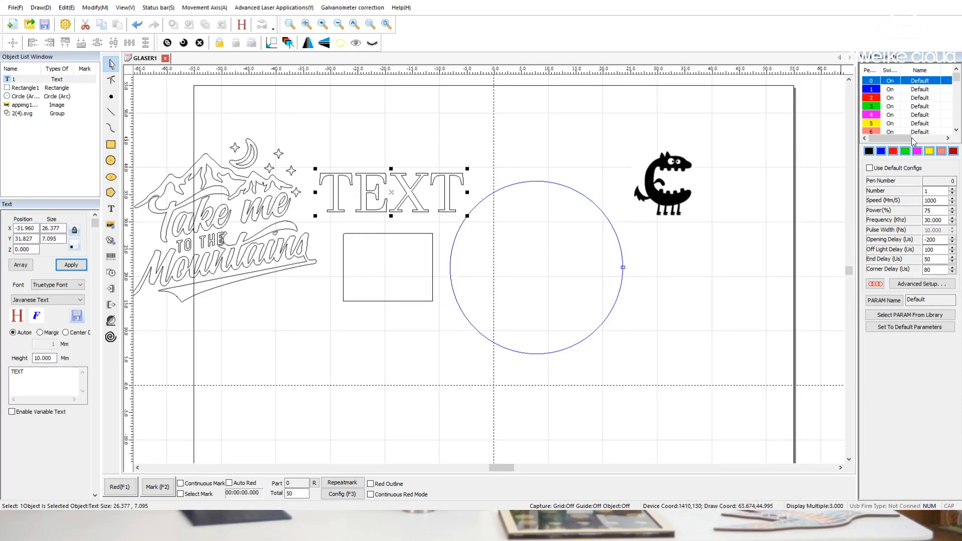
pyautogui.click(893, 151)
pyautogui.click(594, 159)
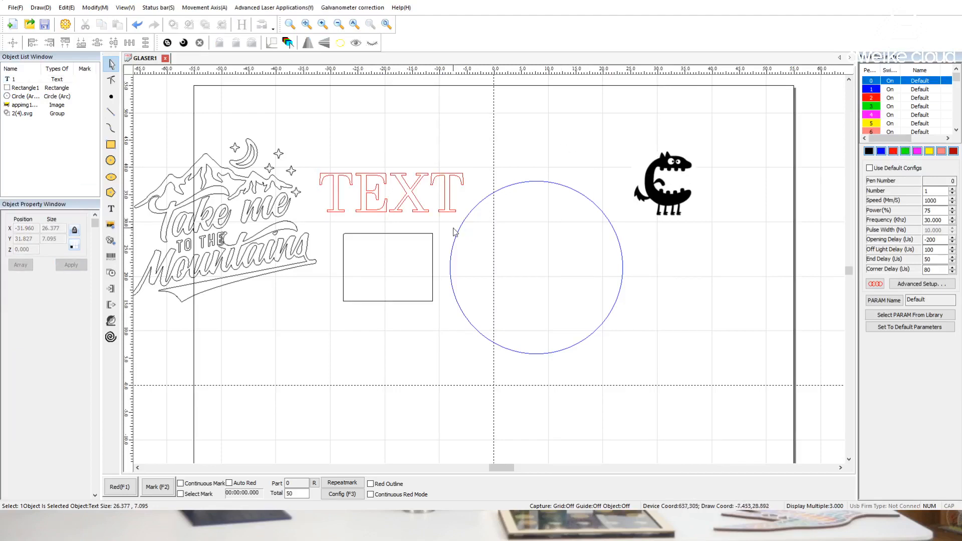
pyautogui.click(412, 234)
pyautogui.click(905, 152)
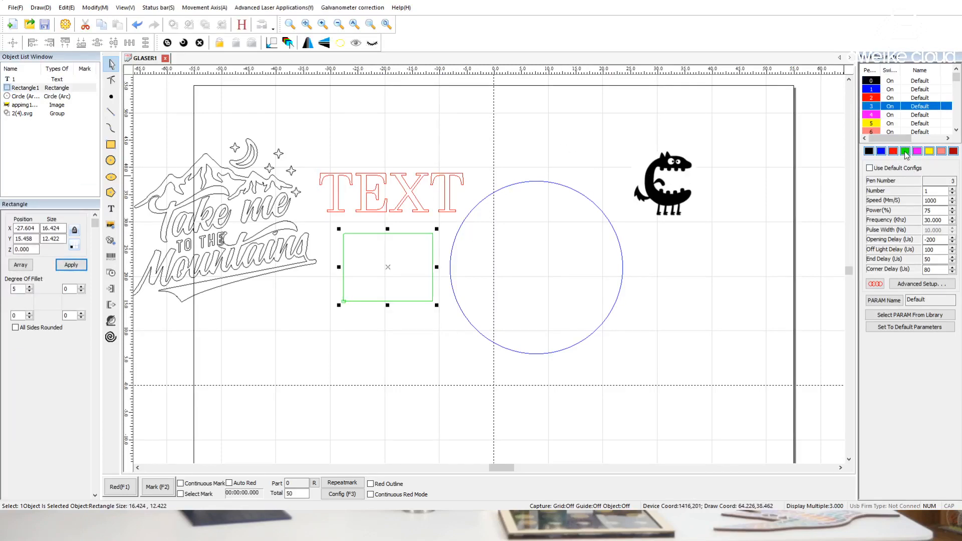
# Assign magenta pen 4 to the mountains artwork and clear the selection
pyautogui.click(408, 177)
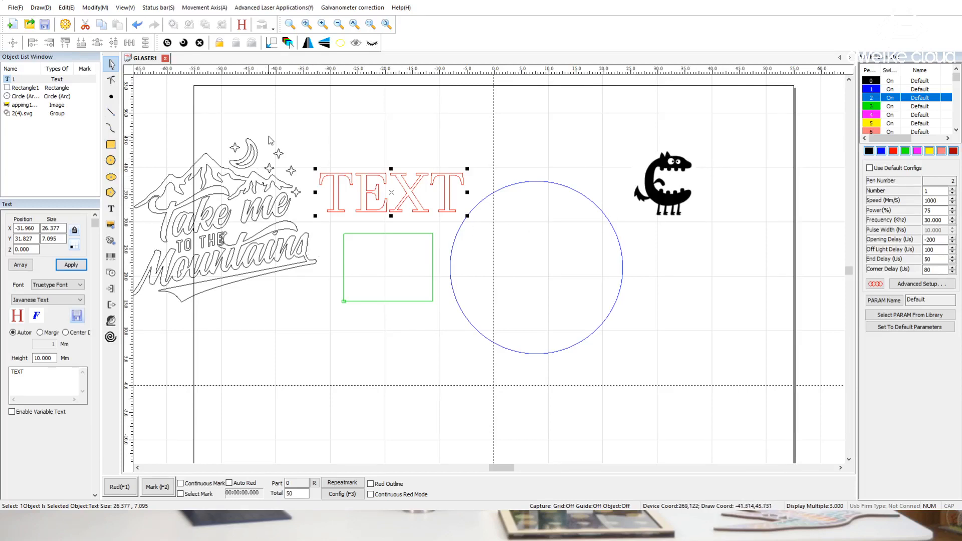
pyautogui.moveTo(268, 128); pyautogui.dragTo(244, 210)
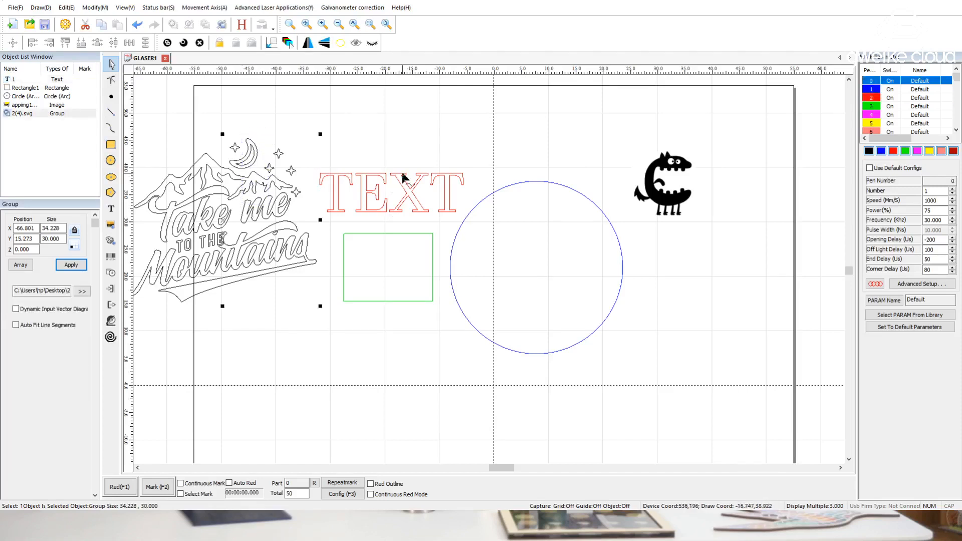
pyautogui.click(917, 152)
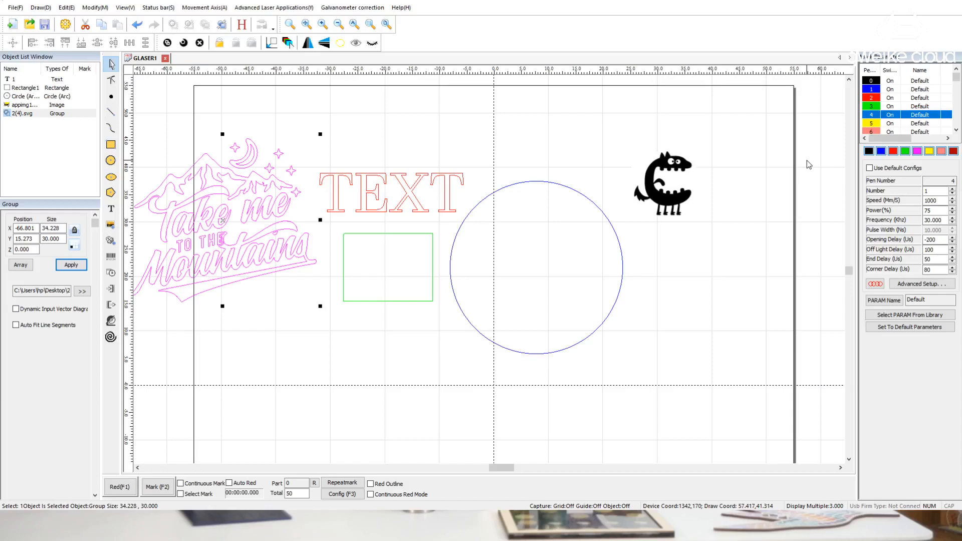
pyautogui.click(618, 150)
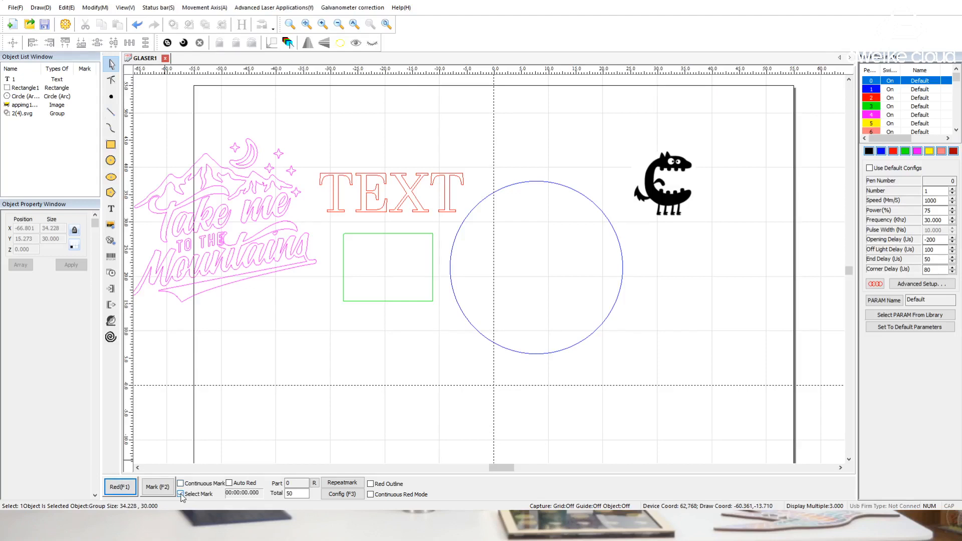
# Select the rectangle and reset the marked part counter
pyautogui.click(354, 287)
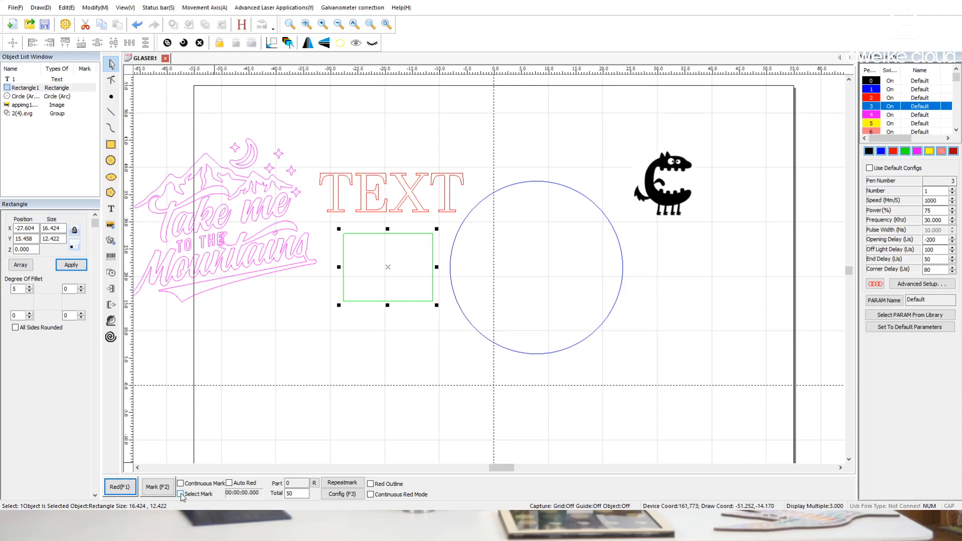
pyautogui.click(229, 484)
pyautogui.moveTo(300, 483); pyautogui.dragTo(268, 484)
pyautogui.click(304, 484)
pyautogui.click(314, 484)
pyautogui.moveTo(302, 484); pyautogui.dragTo(282, 484)
pyautogui.click(297, 483)
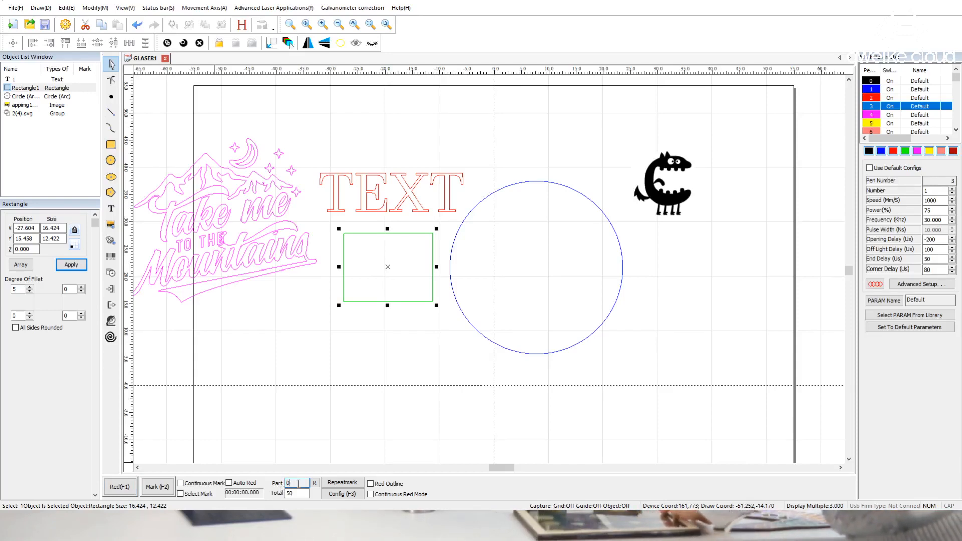
# Enable Red Outline and Select Mark for the marking run
pyautogui.click(371, 484)
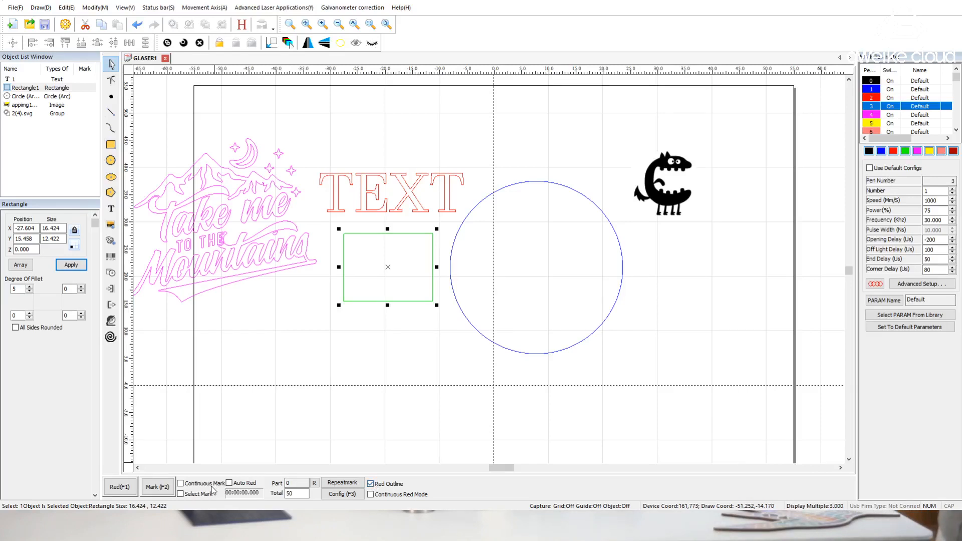
pyautogui.click(181, 495)
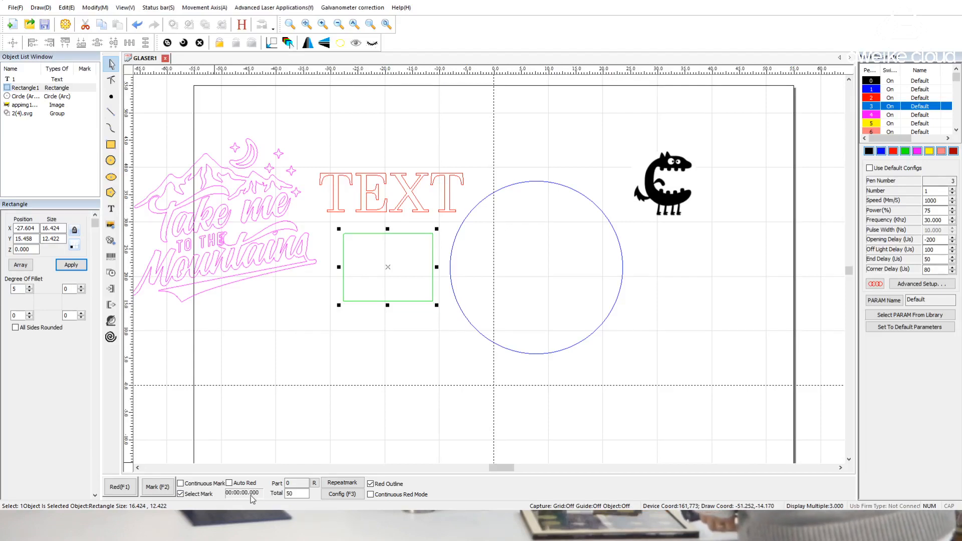
# Set the total number of parts to mark to 100
pyautogui.doubleClick(300, 494)
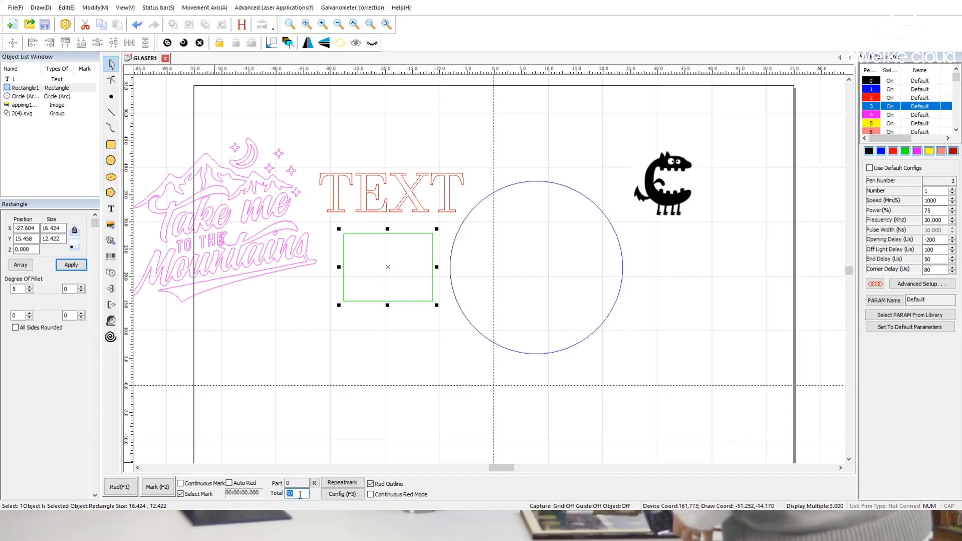
pyautogui.write('1')
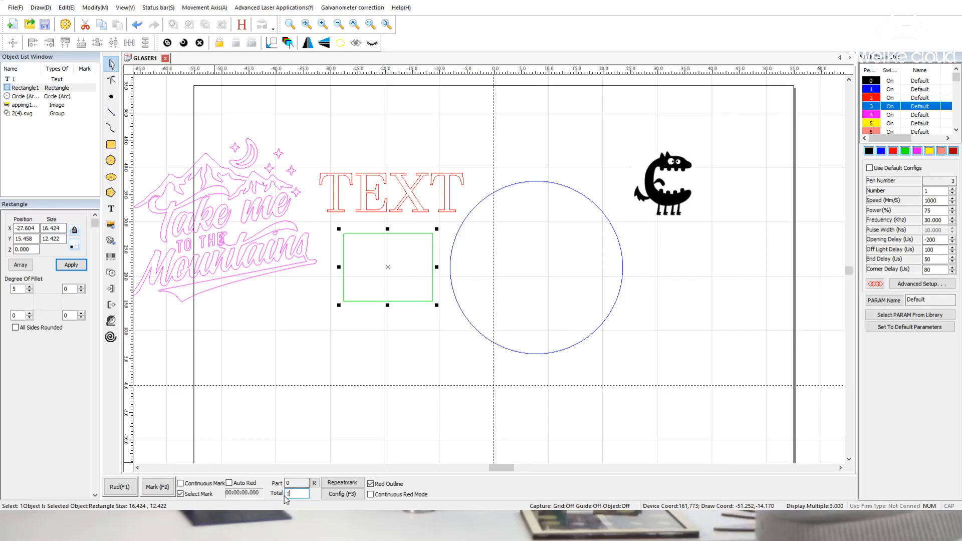
pyautogui.click(314, 462)
pyautogui.click(304, 495)
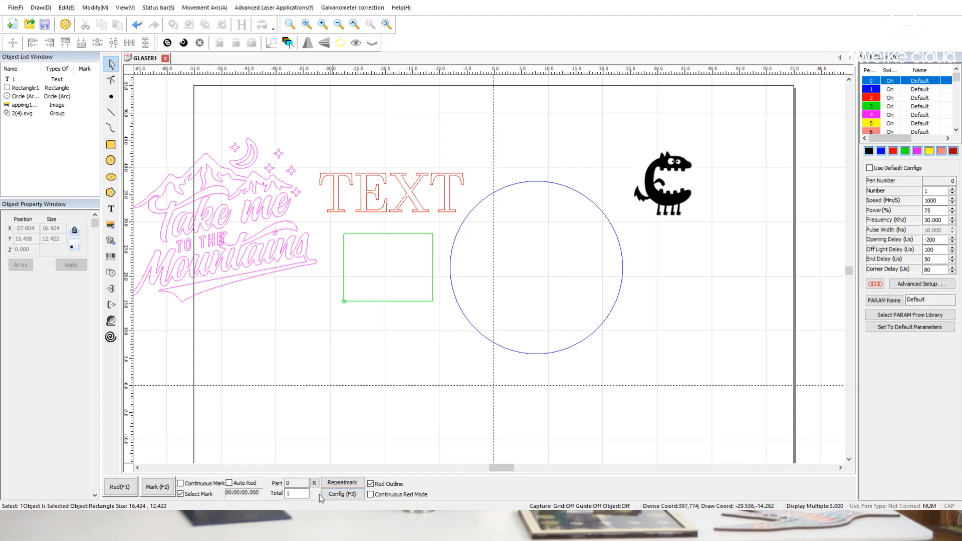
pyautogui.click(290, 494)
pyautogui.write('00')
pyautogui.click(255, 484)
pyautogui.click(229, 483)
# Open the marking configuration and try toggling Continuous Red Mode
pyautogui.click(331, 496)
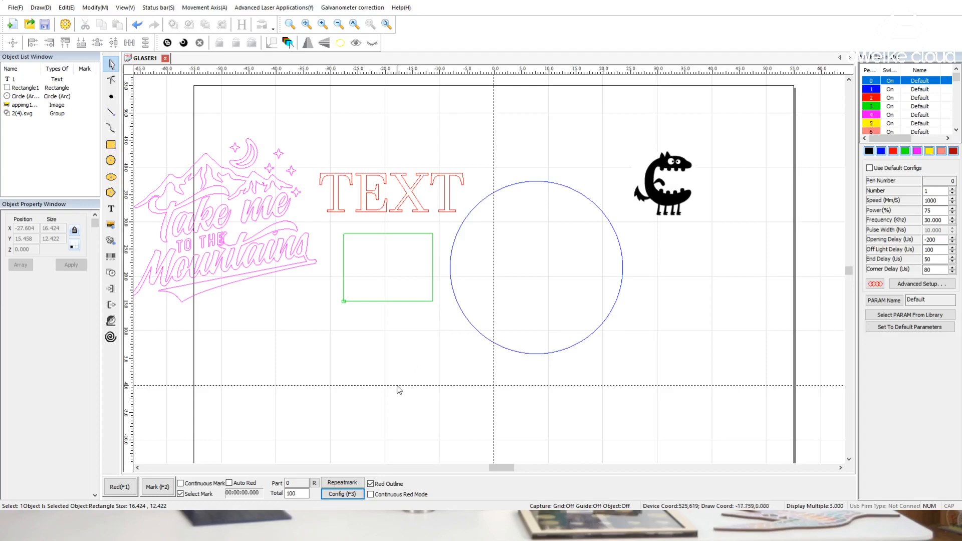
pyautogui.click(423, 494)
pyautogui.click(371, 495)
pyautogui.click(397, 495)
pyautogui.click(371, 494)
# Delete all five sample objects from the work area
pyautogui.scroll(-1, 405, 292)
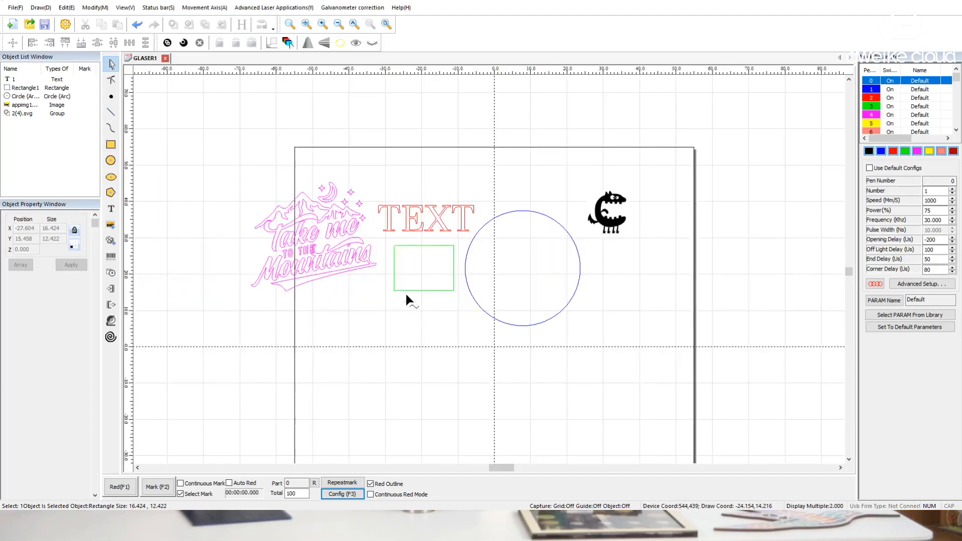
pyautogui.moveTo(515, 348); pyautogui.dragTo(471, 291, button='middle')
pyautogui.scroll(-1, 475, 282)
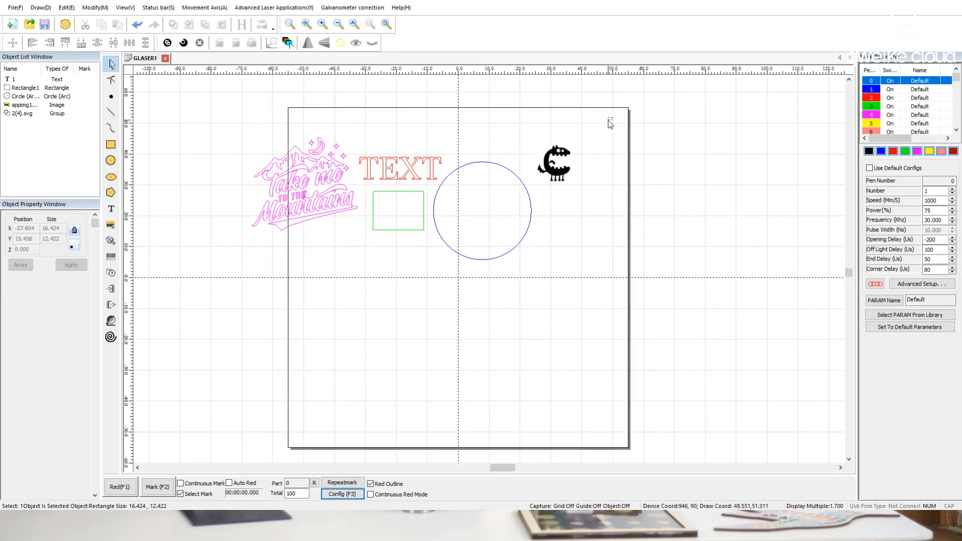
pyautogui.moveTo(610, 111); pyautogui.dragTo(230, 320)
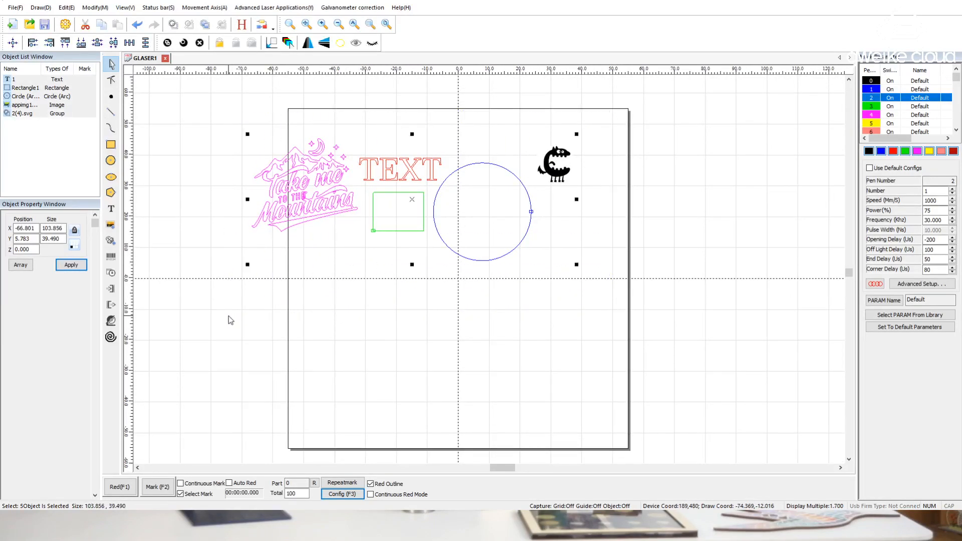
pyautogui.press('Delete')
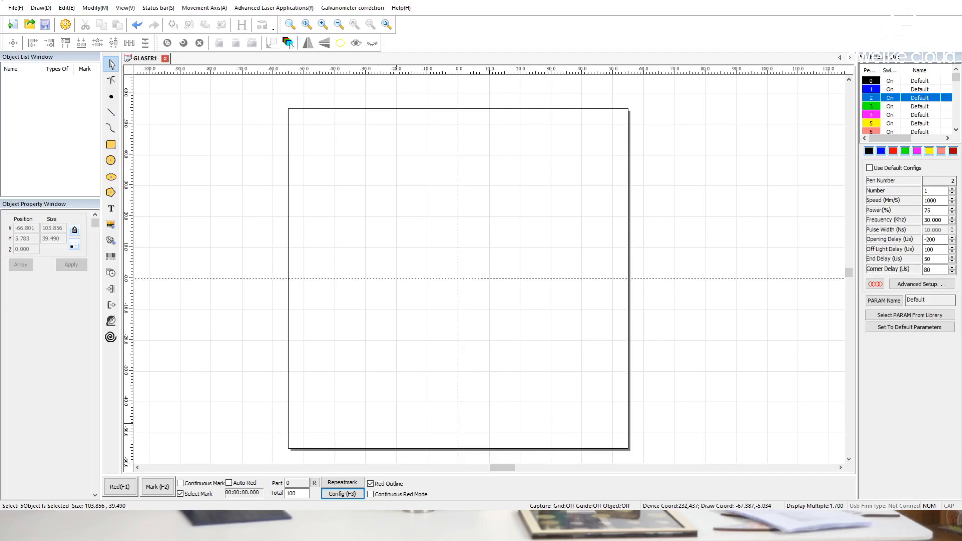
pyautogui.click(472, 447)
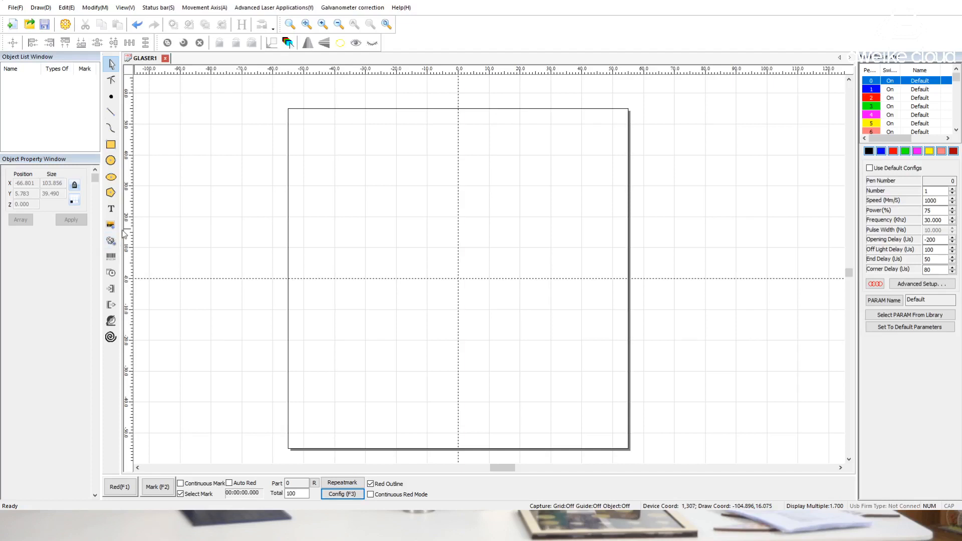
# Place the imported moon-and-stars vector artwork and centre it on the work area's origin
pyautogui.click(596, 279)
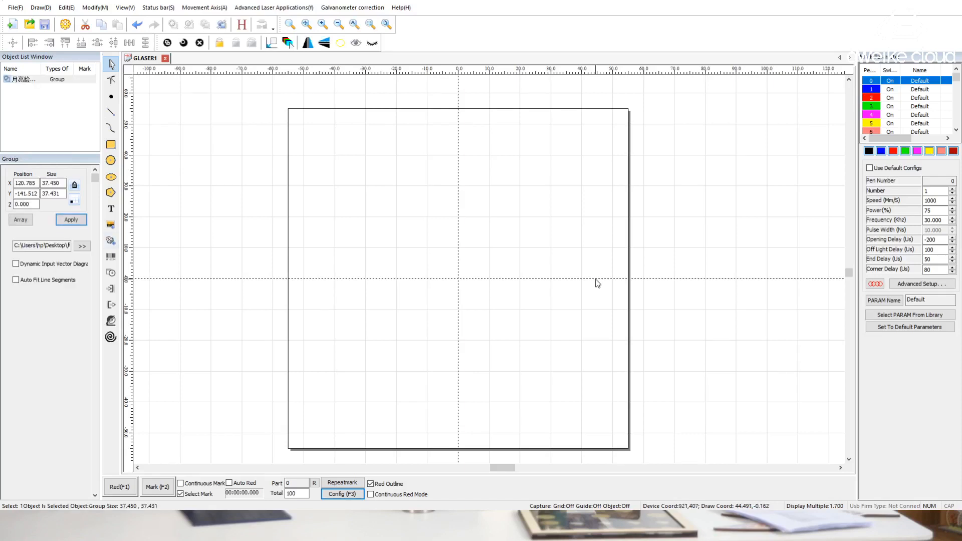
pyautogui.click(270, 44)
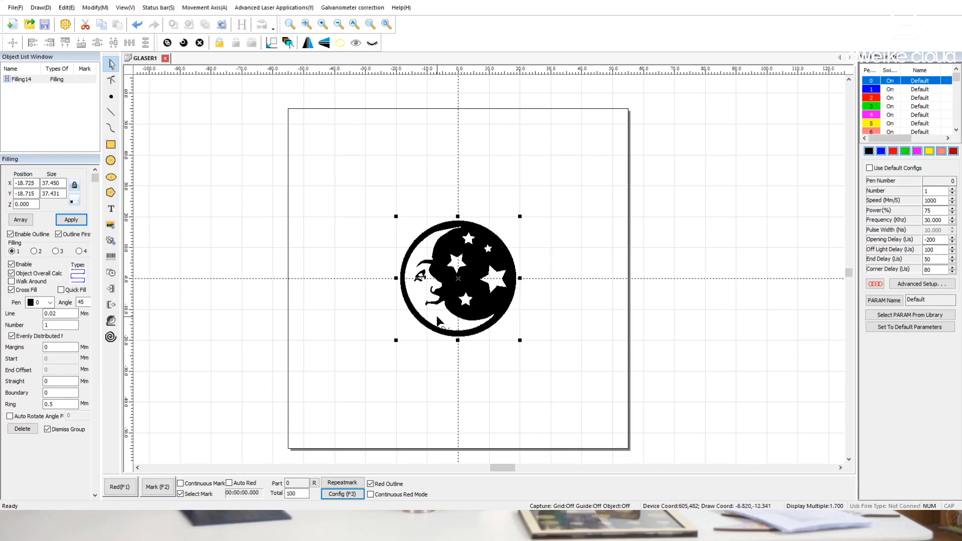
# Set the total number of parts to mark to 50 for the moon artwork
pyautogui.scroll(1, 460, 316)
pyautogui.scroll(3, 461, 314)
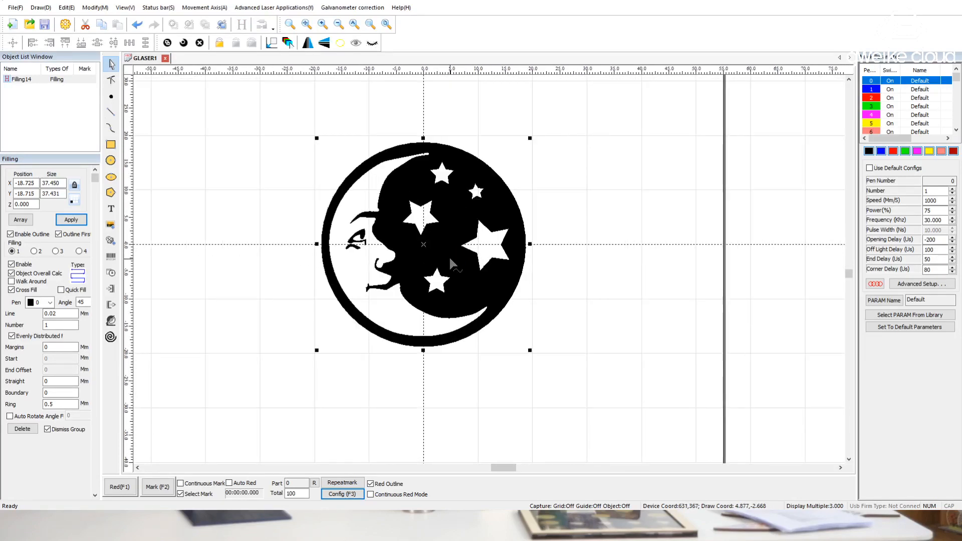
pyautogui.doubleClick(296, 494)
pyautogui.write('50')
pyautogui.click(367, 390)
pyautogui.click(410, 271)
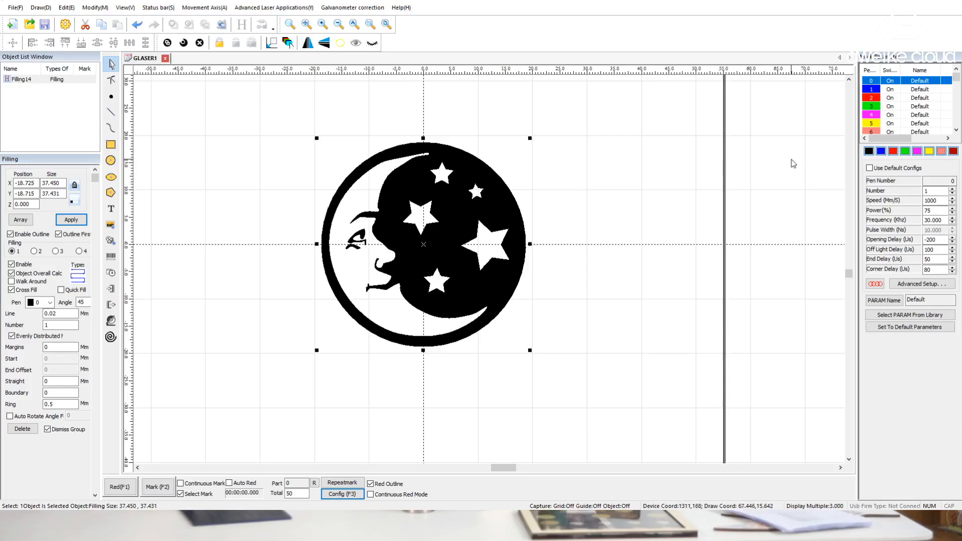
# Set pen 0's marking number to 1 and its power to 80%, and reselect the moon artwork
pyautogui.click(924, 191)
pyautogui.write('1')
pyautogui.click(935, 191)
pyautogui.press('Tab')
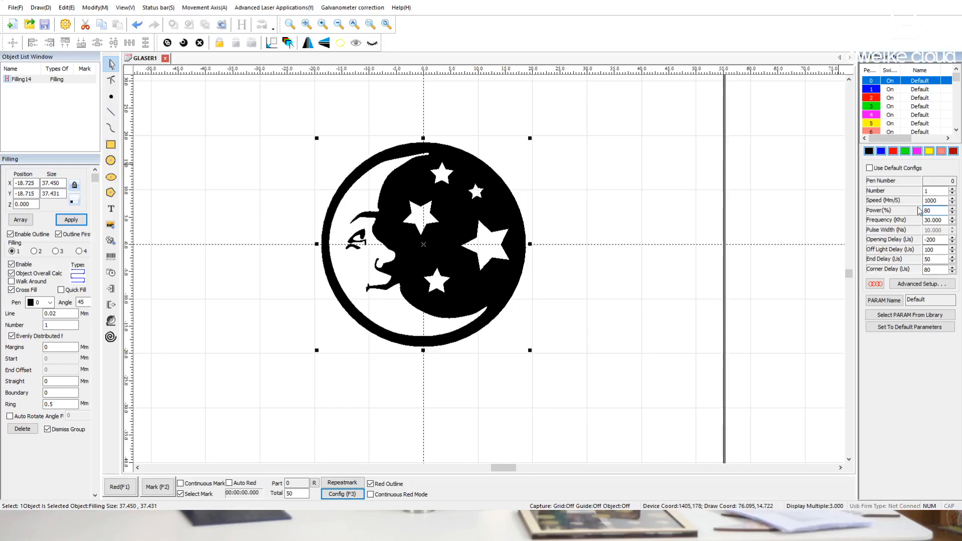
pyautogui.click(947, 220)
pyautogui.click(582, 236)
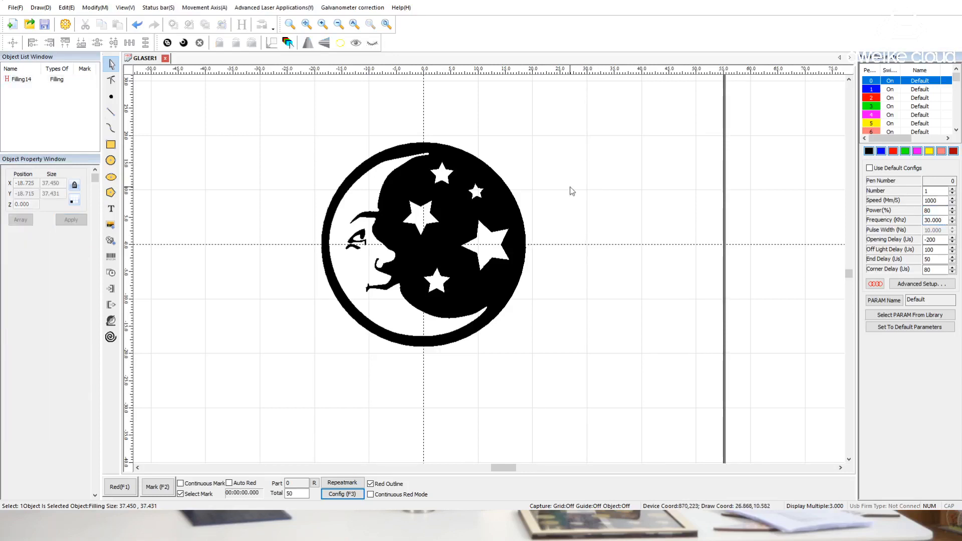
pyautogui.moveTo(568, 113); pyautogui.dragTo(280, 410)
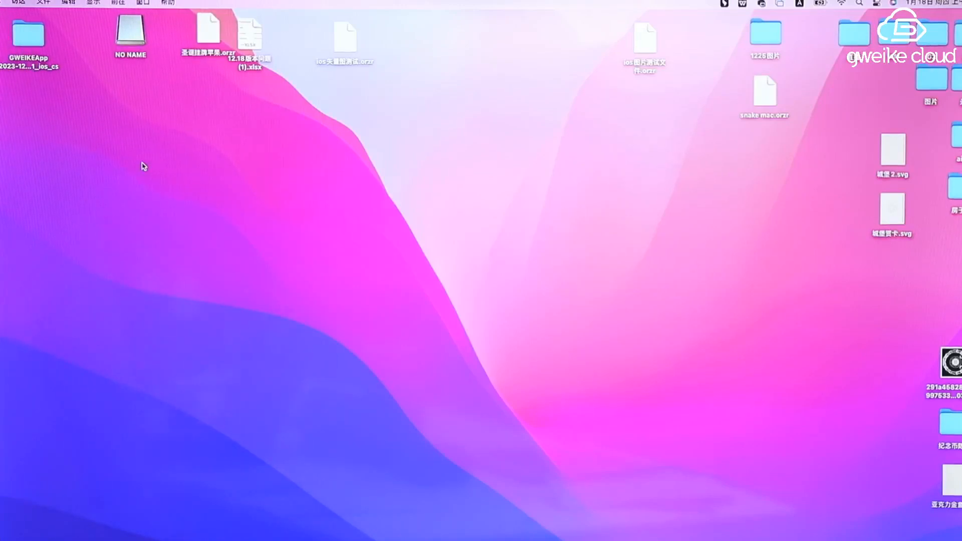
pyautogui.doubleClick(139, 27)
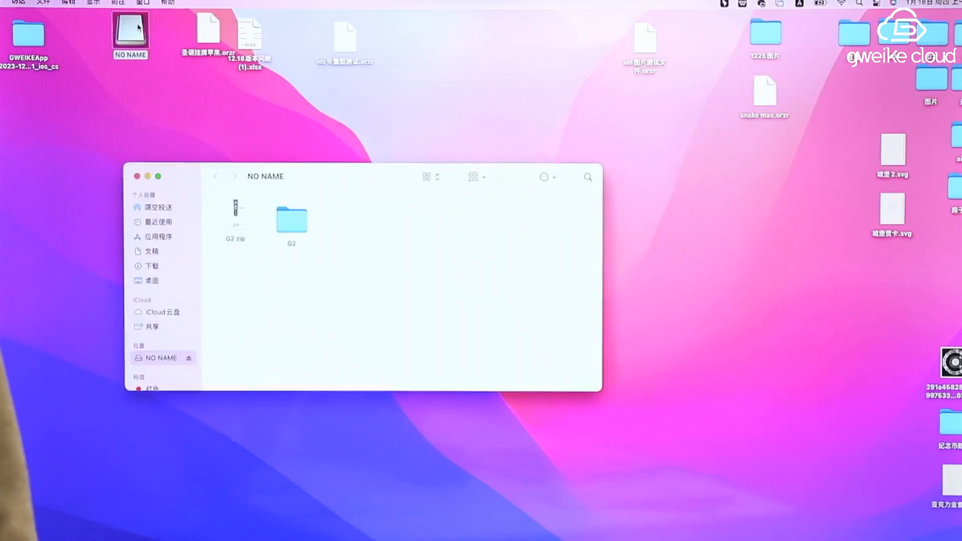
pyautogui.doubleClick(293, 221)
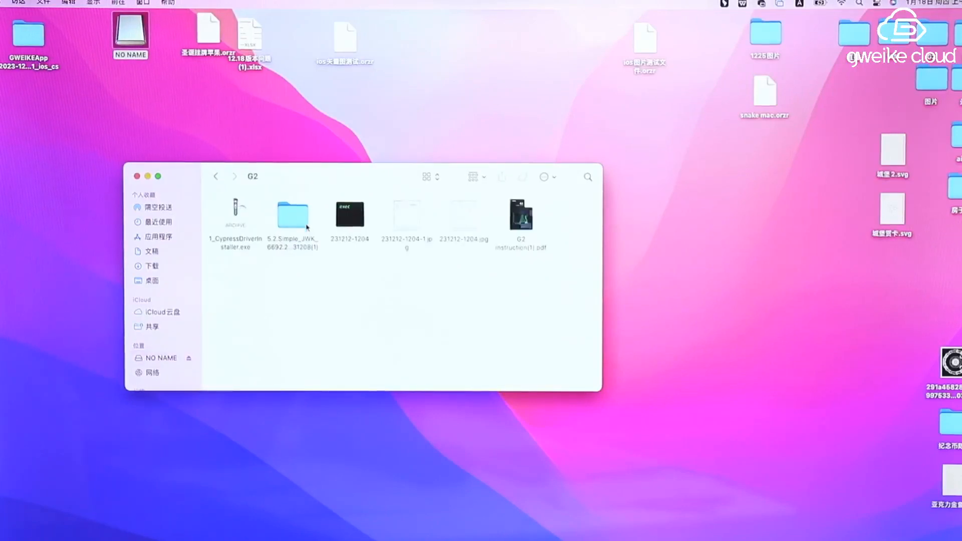
pyautogui.doubleClick(402, 227)
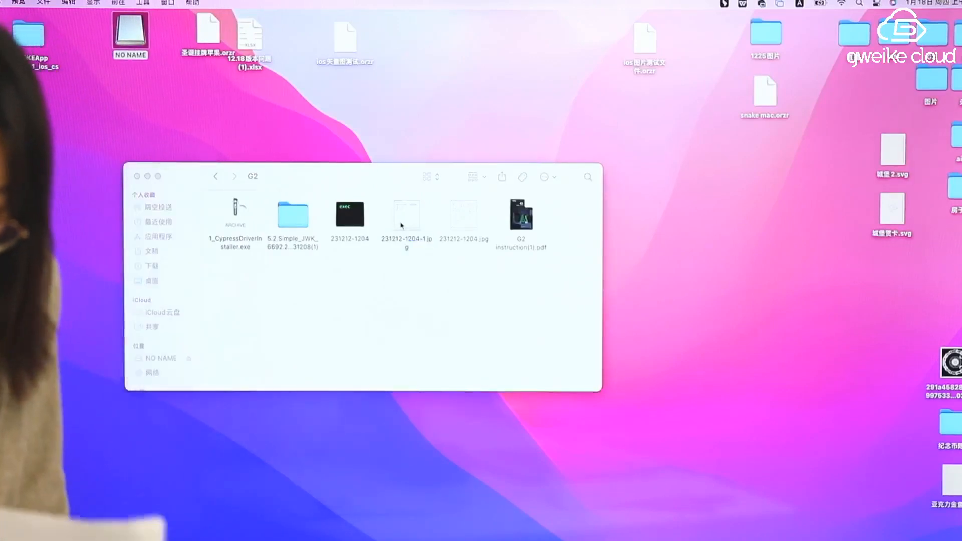
pyautogui.click(463, 218)
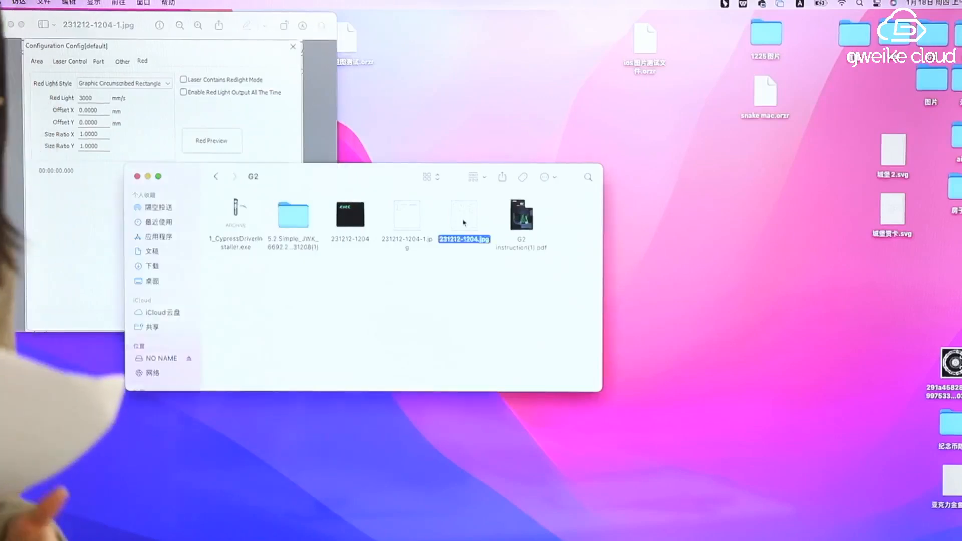
pyautogui.doubleClick(464, 220)
pyautogui.click(136, 204)
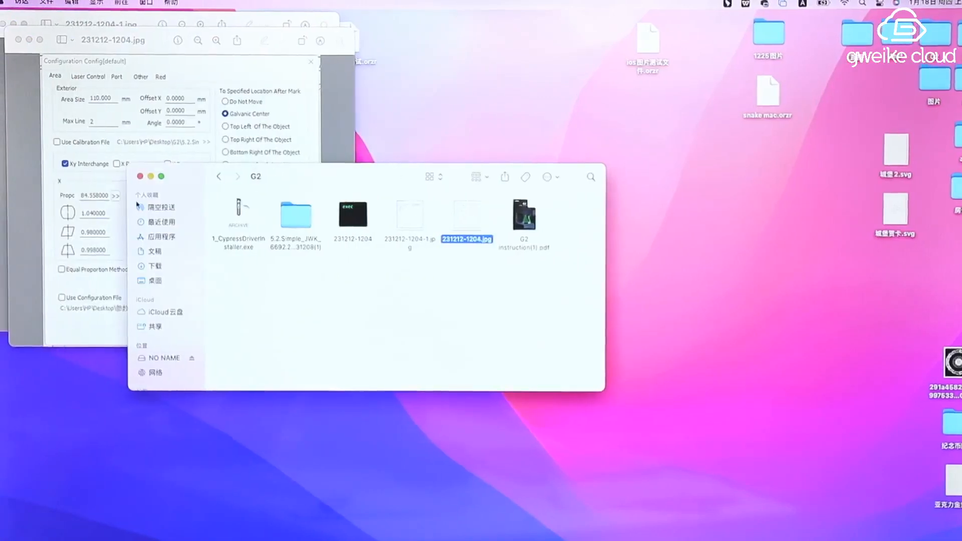
pyautogui.click(140, 176)
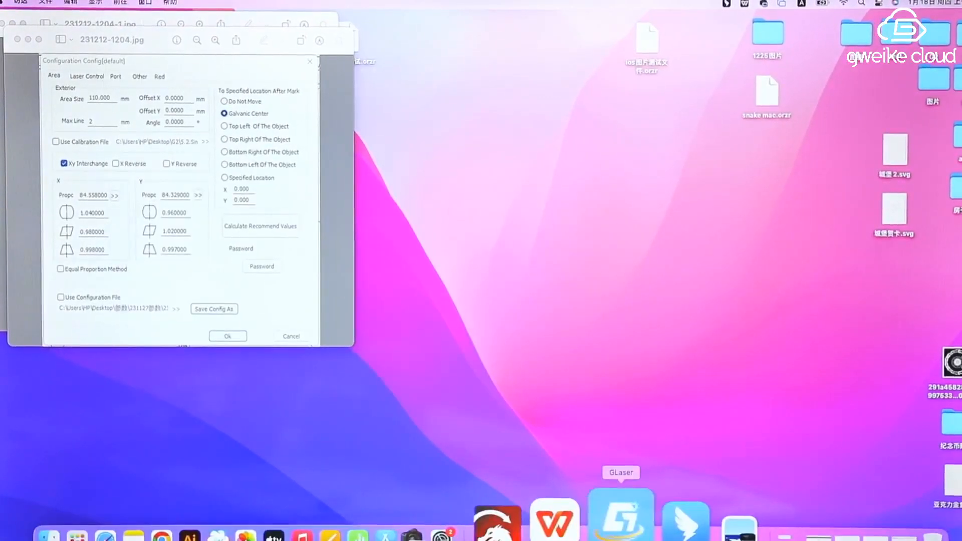
# Launch GLaser beside the reference images and confirm a work area width and height of 110 in the system settings
pyautogui.click(621, 514)
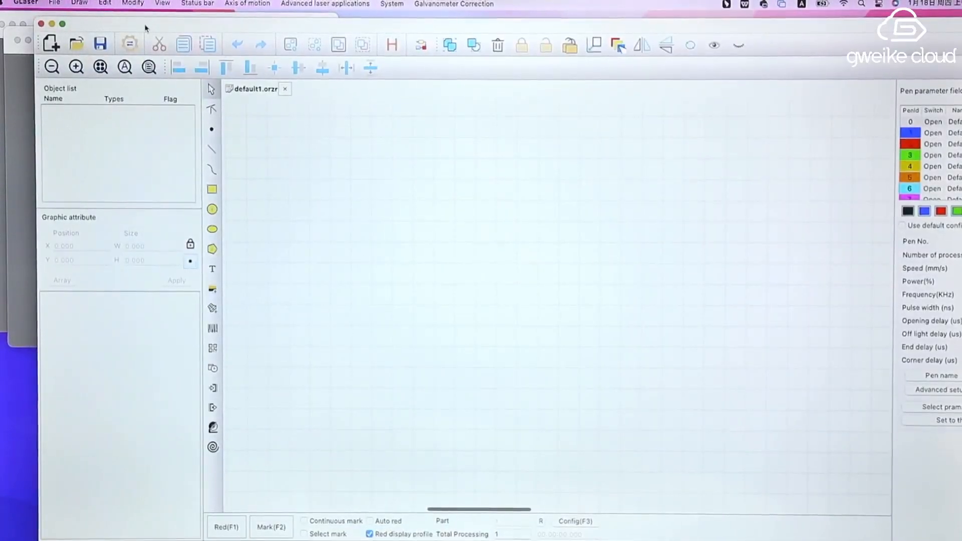
pyautogui.moveTo(146, 27); pyautogui.dragTo(396, 28)
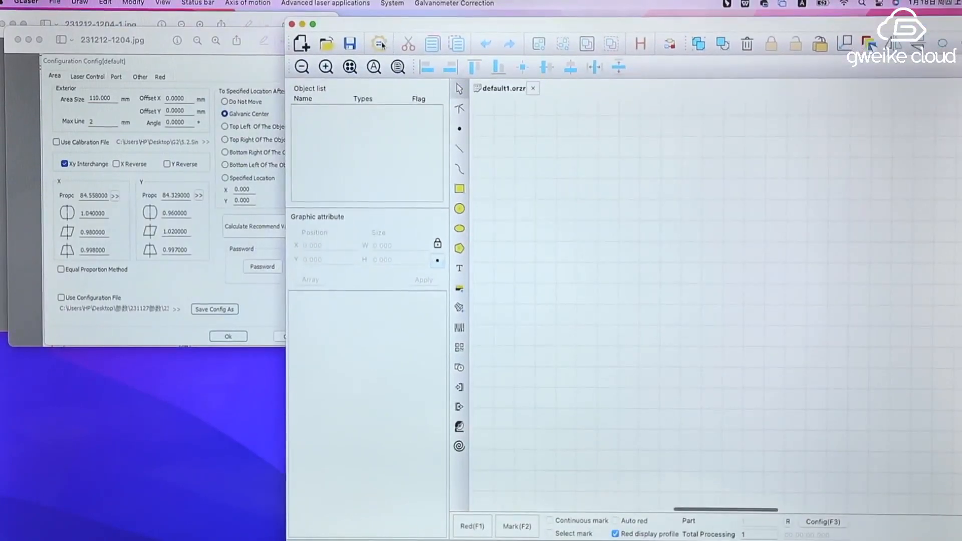
pyautogui.click(379, 44)
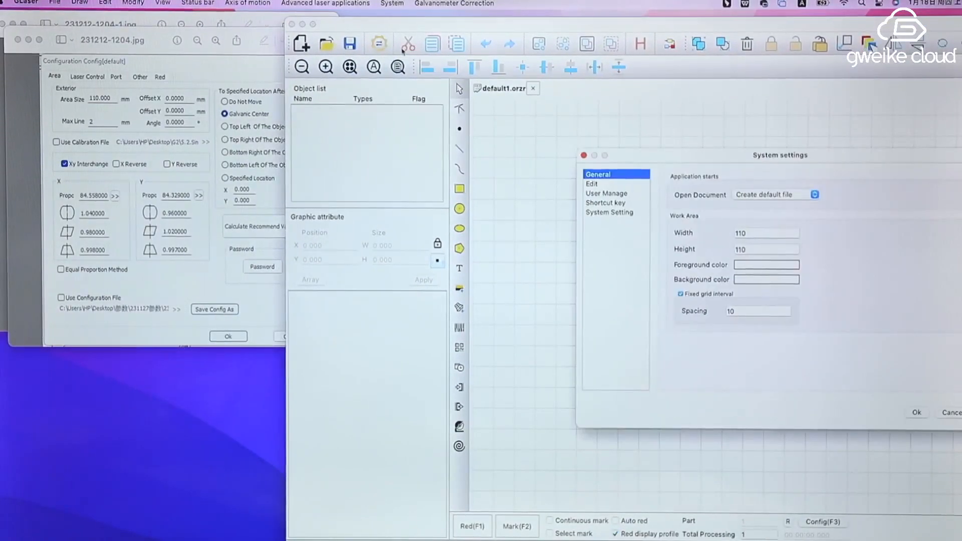
pyautogui.click(766, 232)
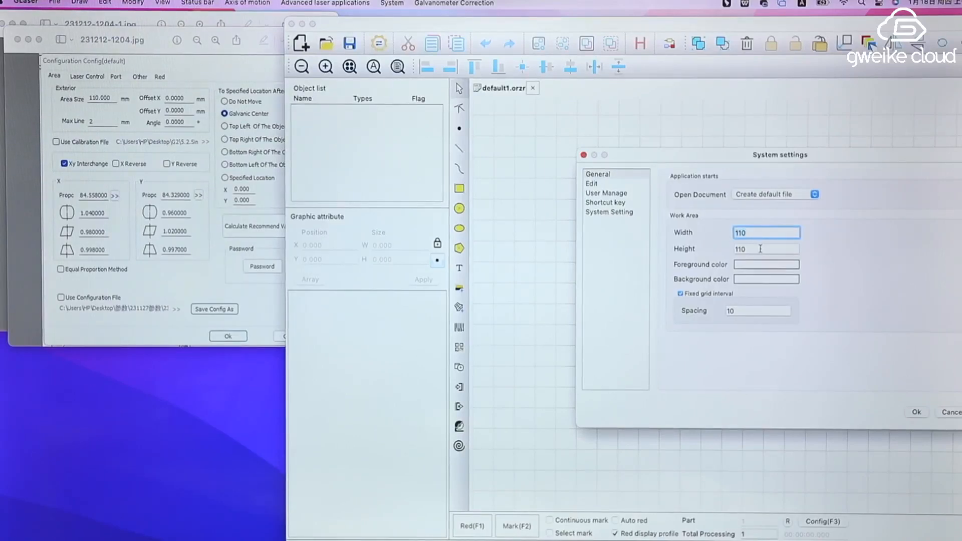
pyautogui.click(761, 249)
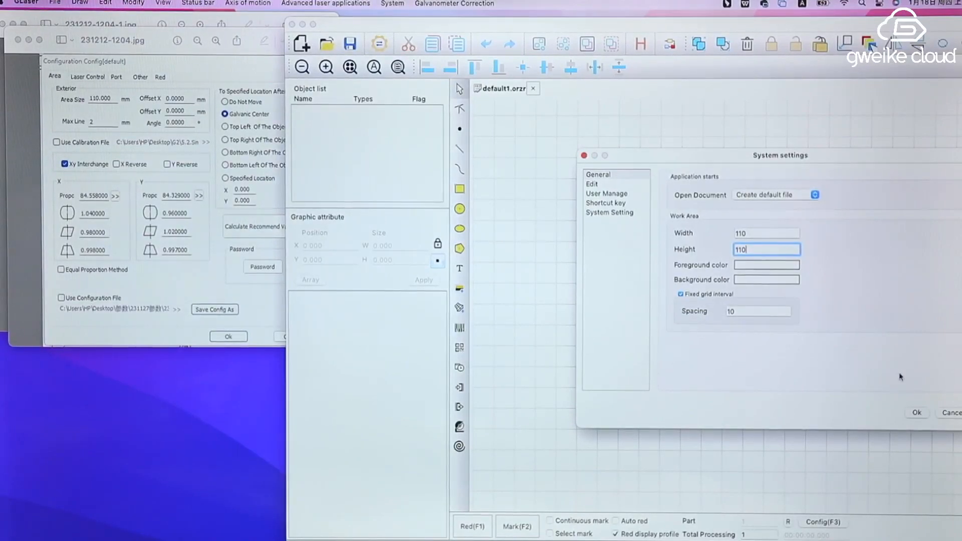
pyautogui.click(917, 413)
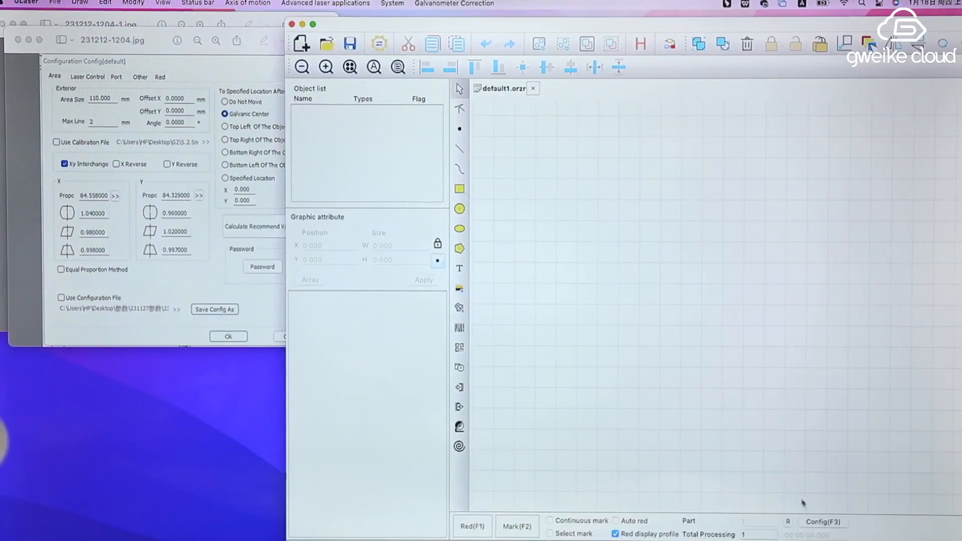
# Open the marking configuration beside the 231212-1204.jpg reference and set the X correction scale to 84.55800
pyautogui.click(820, 522)
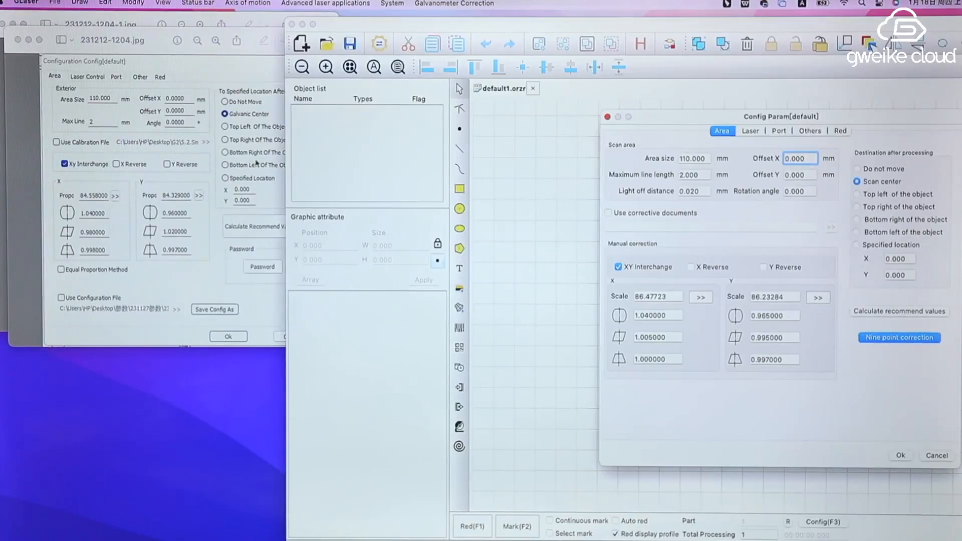
pyautogui.moveTo(150, 40); pyautogui.dragTo(172, 170)
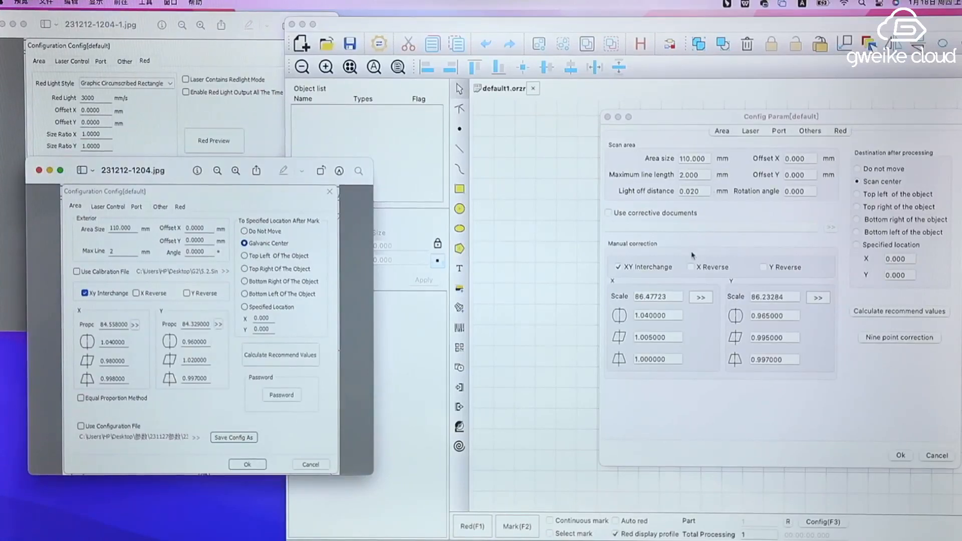
pyautogui.click(672, 299)
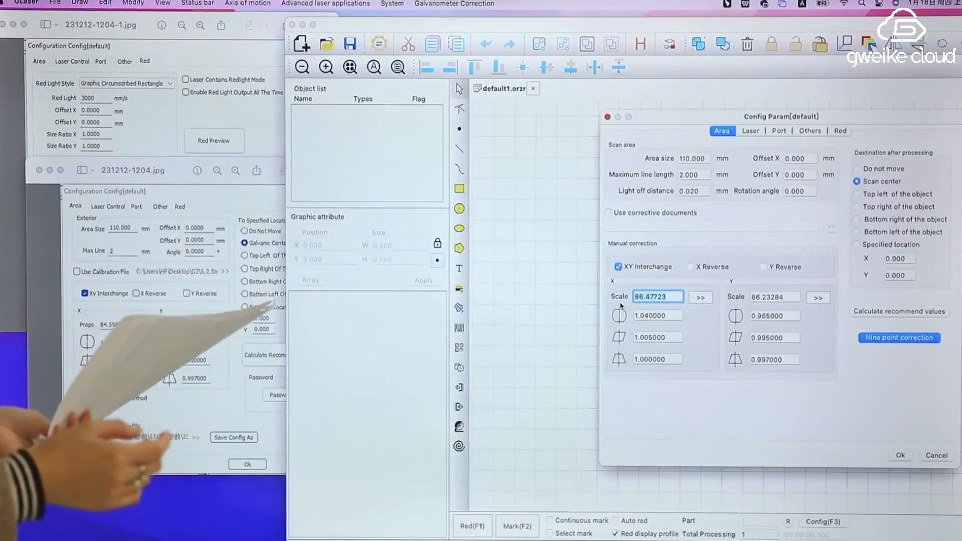
pyautogui.write('84')
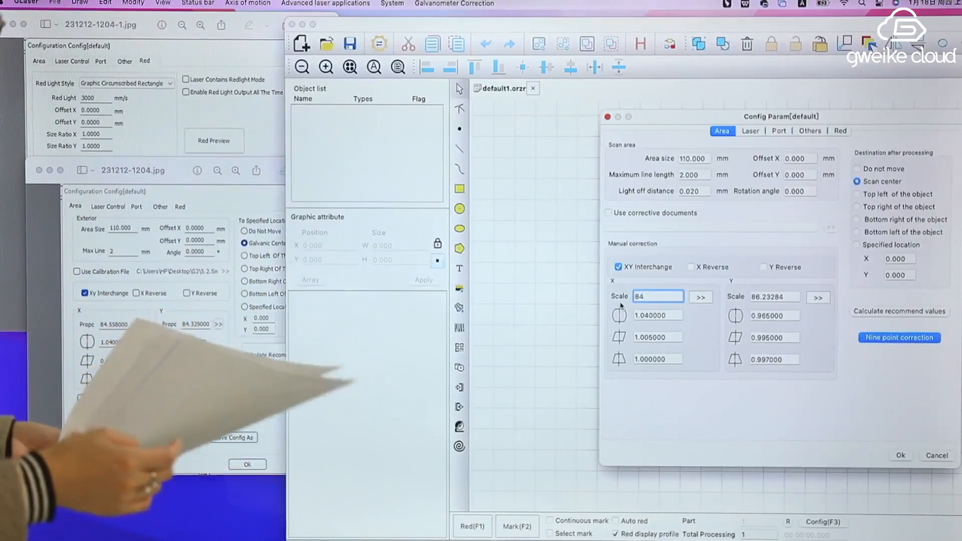
pyautogui.write('.')
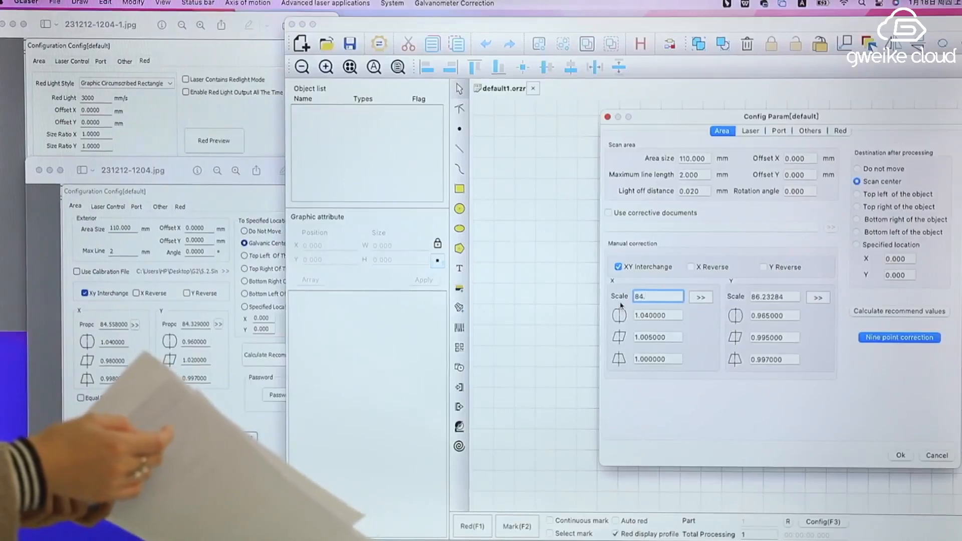
pyautogui.write('558')
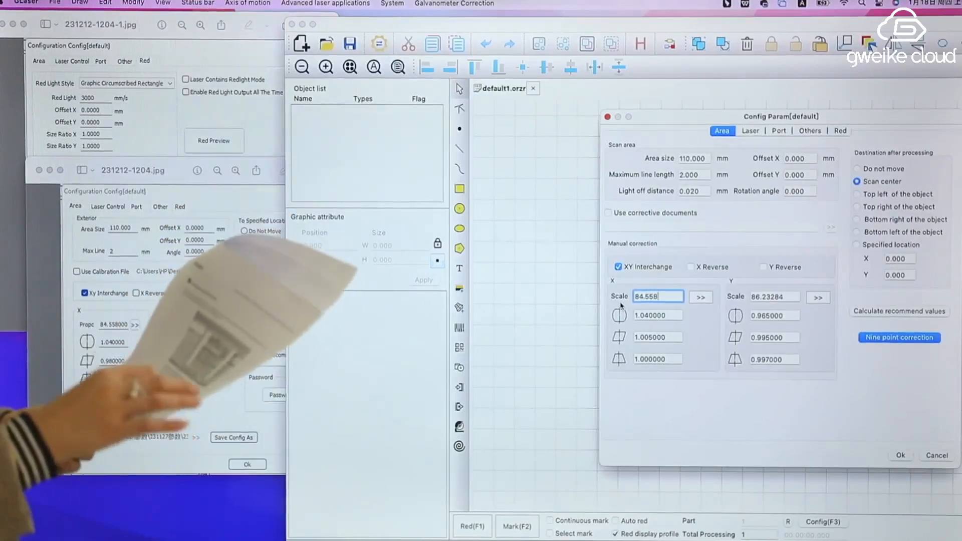
pyautogui.write('00')
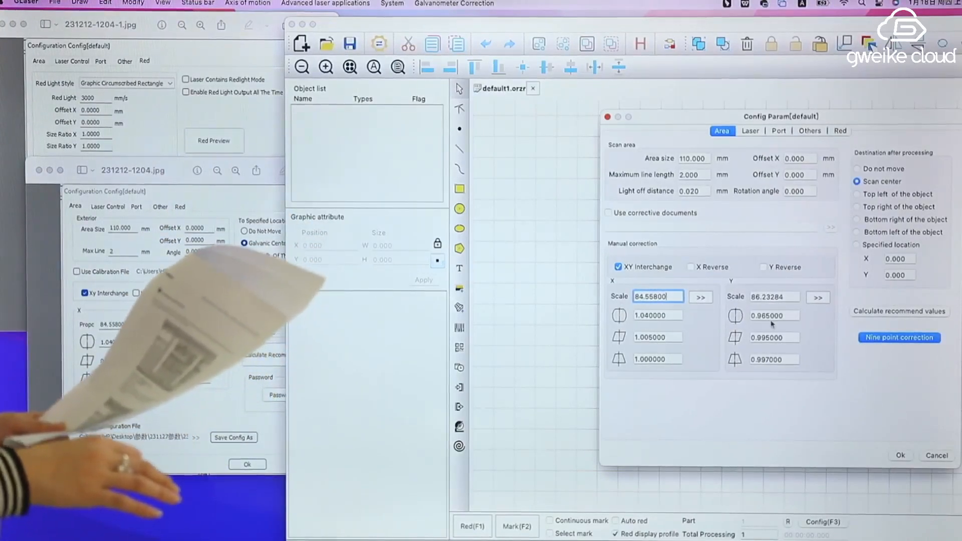
# Set the X-axis manual correction to 0.98 for parallelogram distortion and 0.998 for trapezoid distortion
pyautogui.click(674, 316)
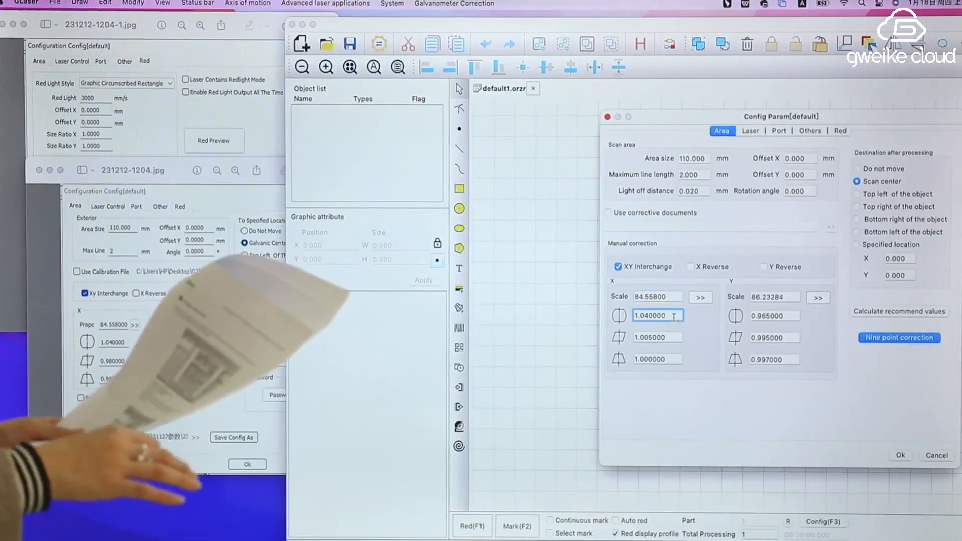
pyautogui.click(667, 337)
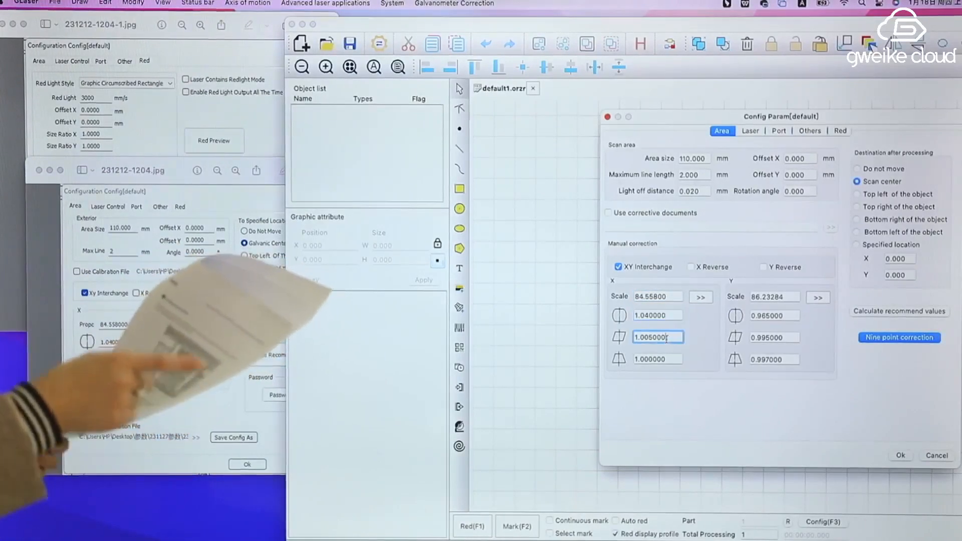
pyautogui.moveTo(667, 338); pyautogui.dragTo(625, 338)
pyautogui.write('0.')
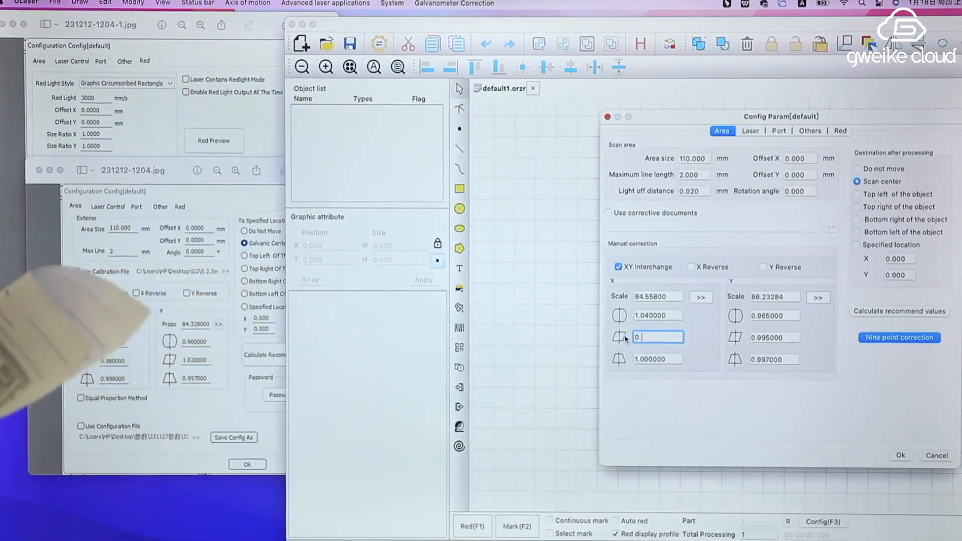
pyautogui.write('98')
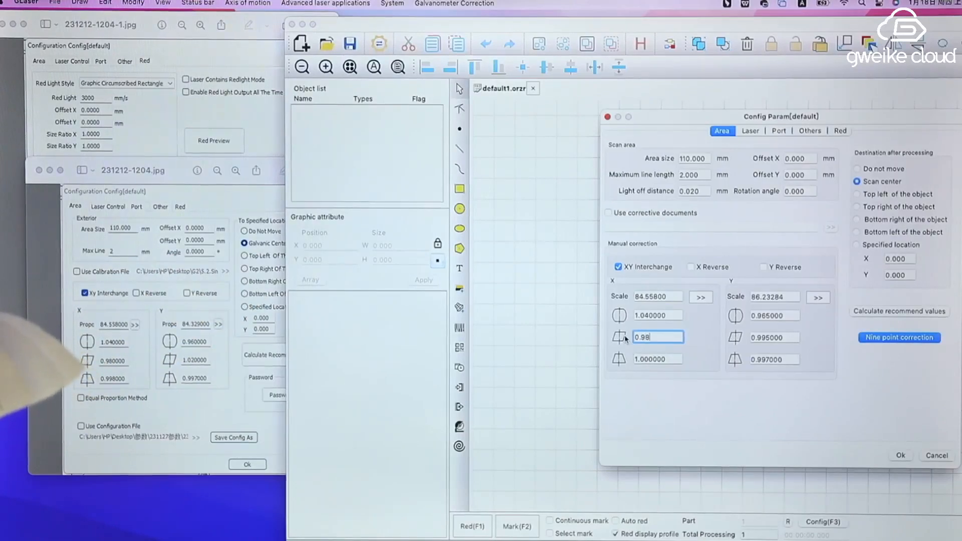
pyautogui.moveTo(671, 359); pyautogui.dragTo(625, 360)
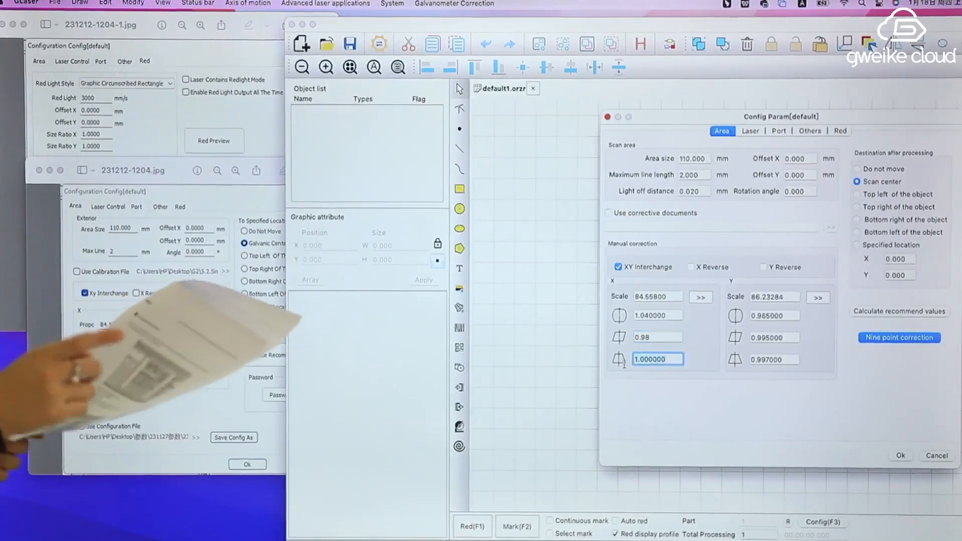
pyautogui.press('Right')
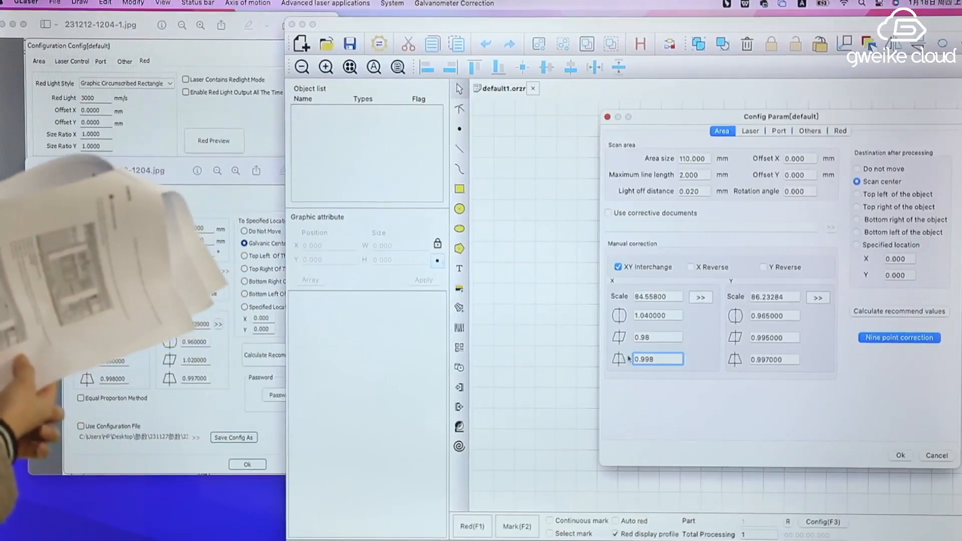
# Set the Y correction scale to 84.329, barrel factor to 0.96 and parallelogram factor to 1.02, apply the configuration, and close the 231212-1204.jpg reference
pyautogui.click(794, 296)
pyautogui.moveTo(792, 295); pyautogui.dragTo(748, 297)
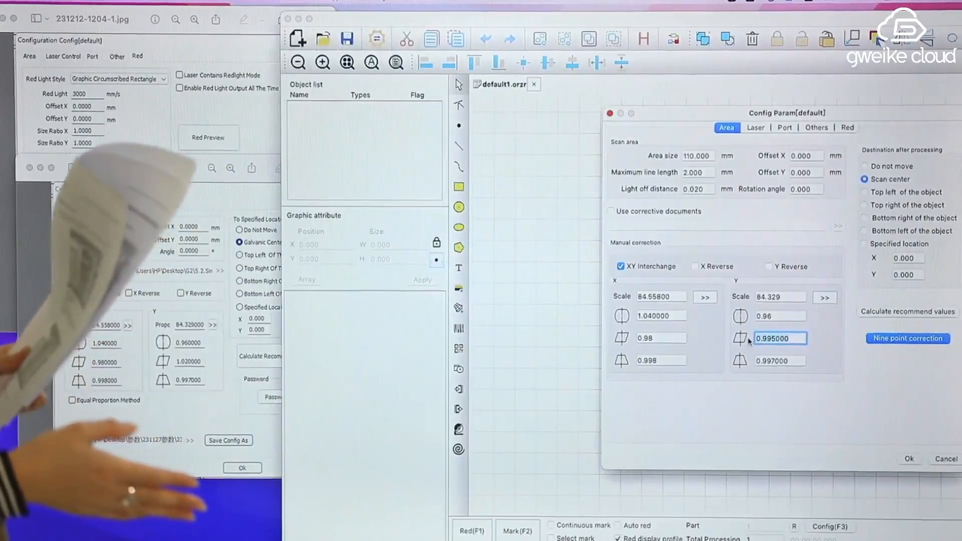
pyautogui.write('1.02')
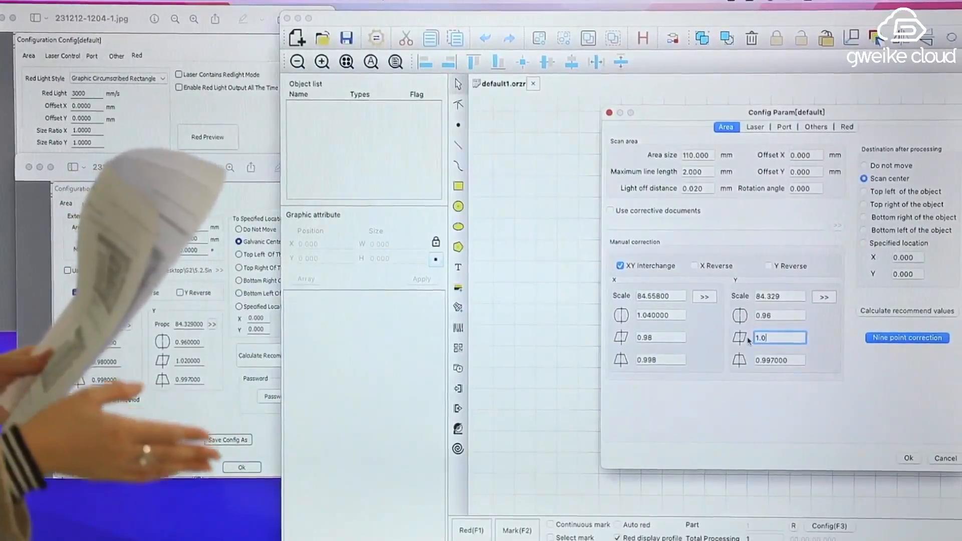
pyautogui.click(790, 361)
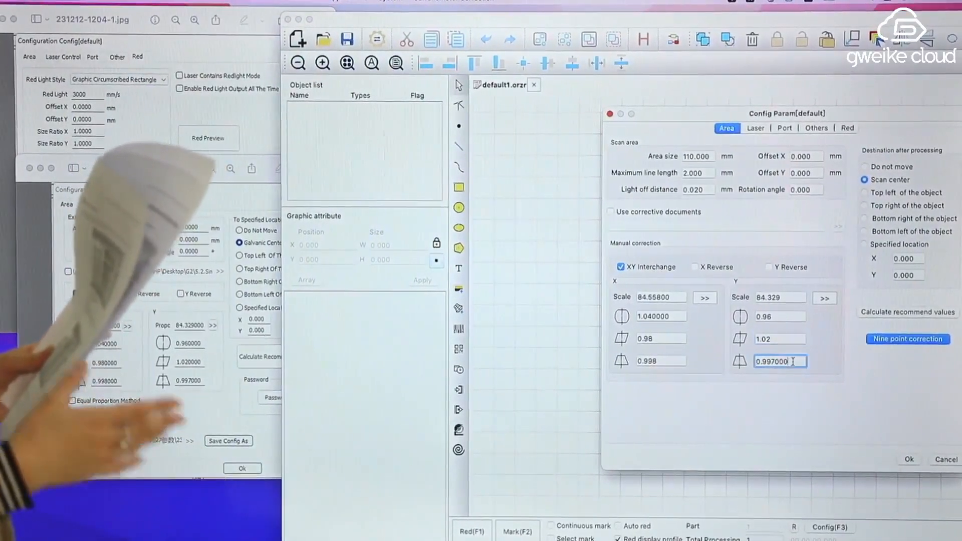
pyautogui.click(909, 459)
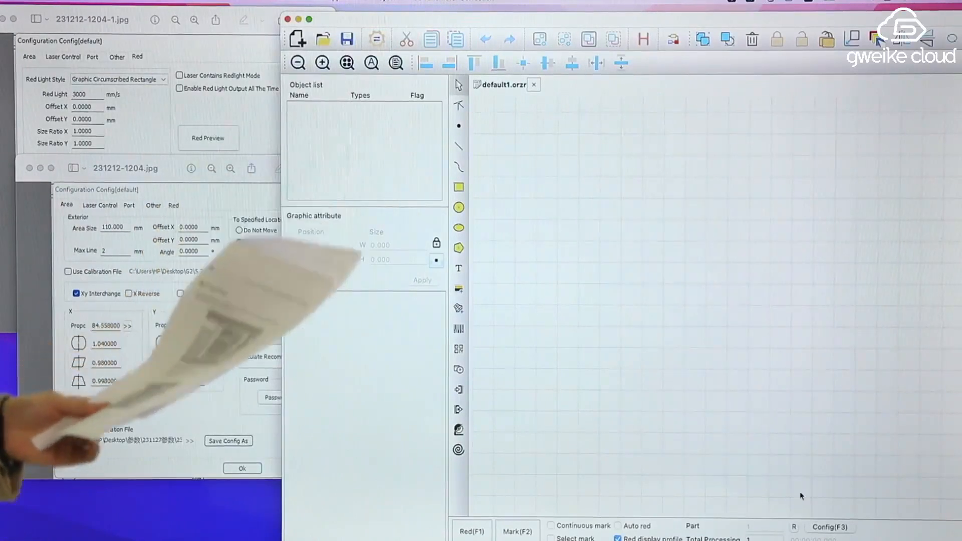
pyautogui.click(30, 169)
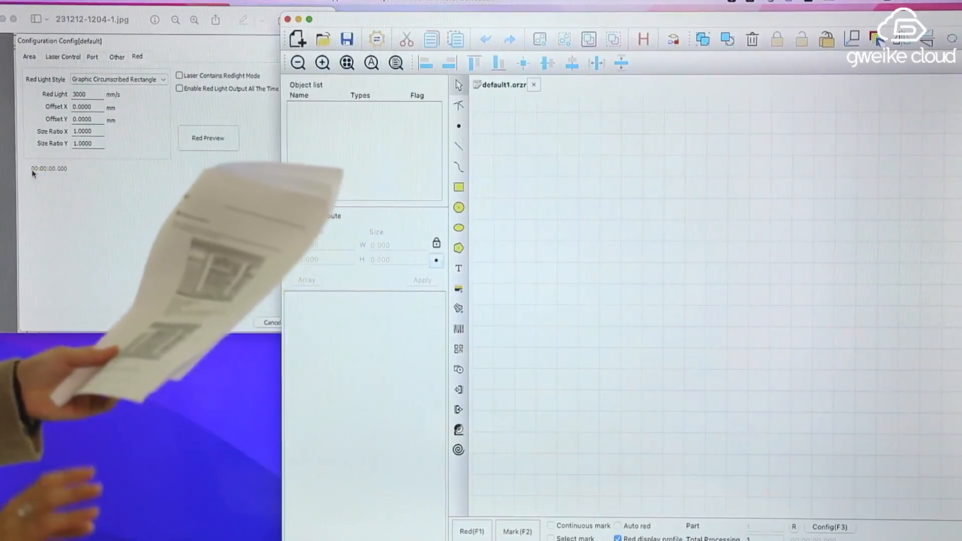
# Set the red light Offset X and Offset Y to 0 in the marking configuration and apply it
pyautogui.click(828, 531)
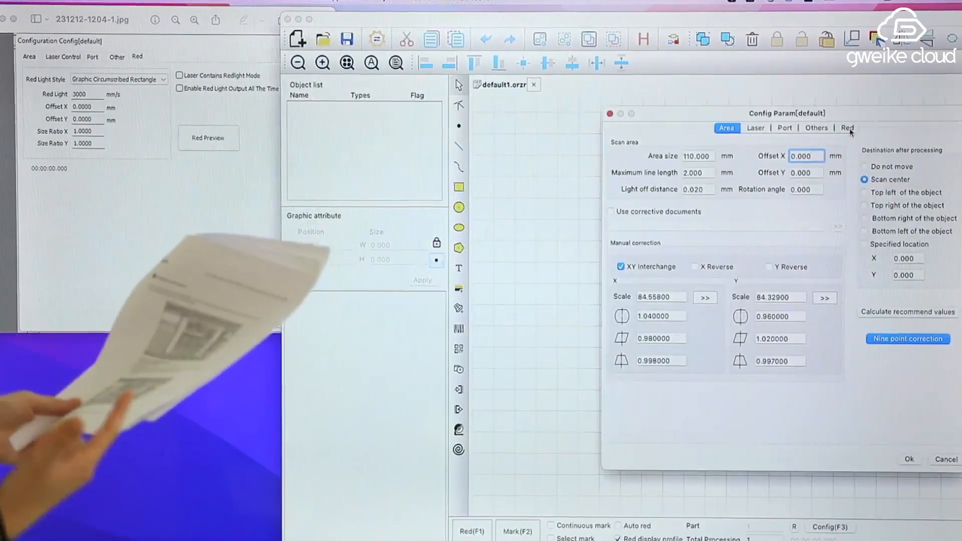
pyautogui.click(848, 128)
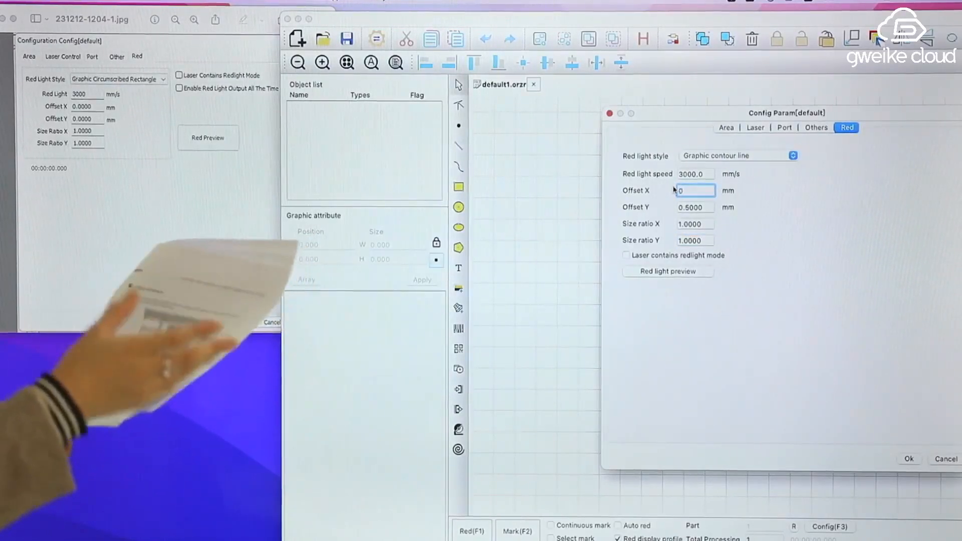
pyautogui.moveTo(685, 206); pyautogui.dragTo(675, 208)
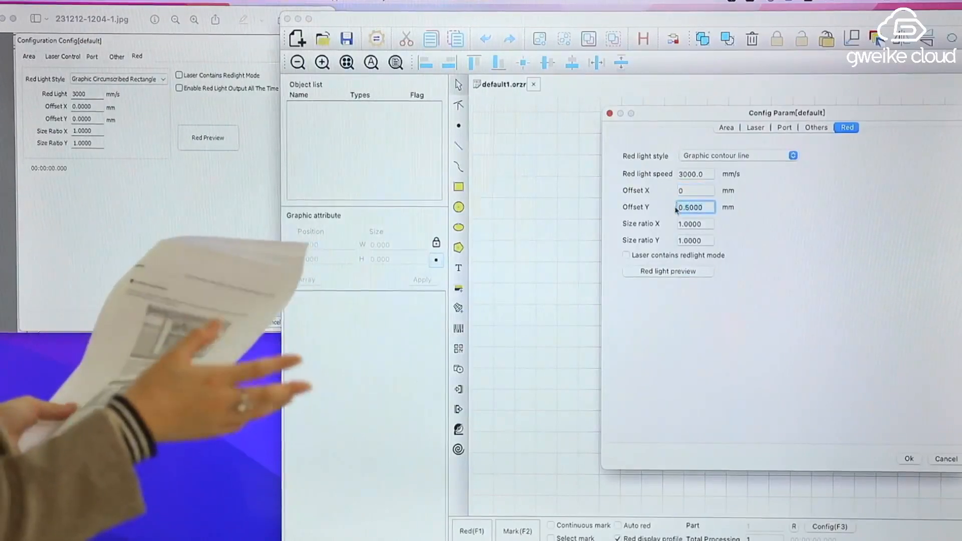
pyautogui.write('0')
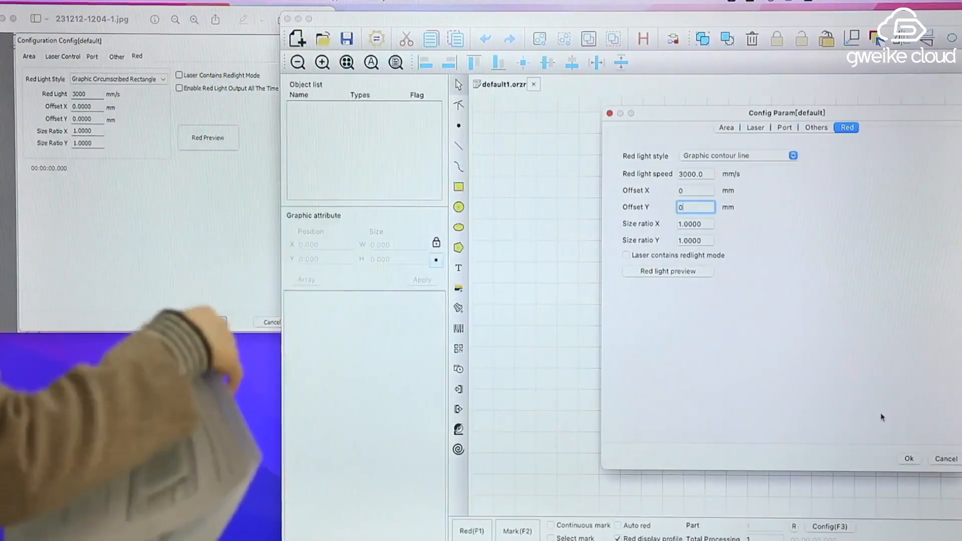
pyautogui.click(908, 460)
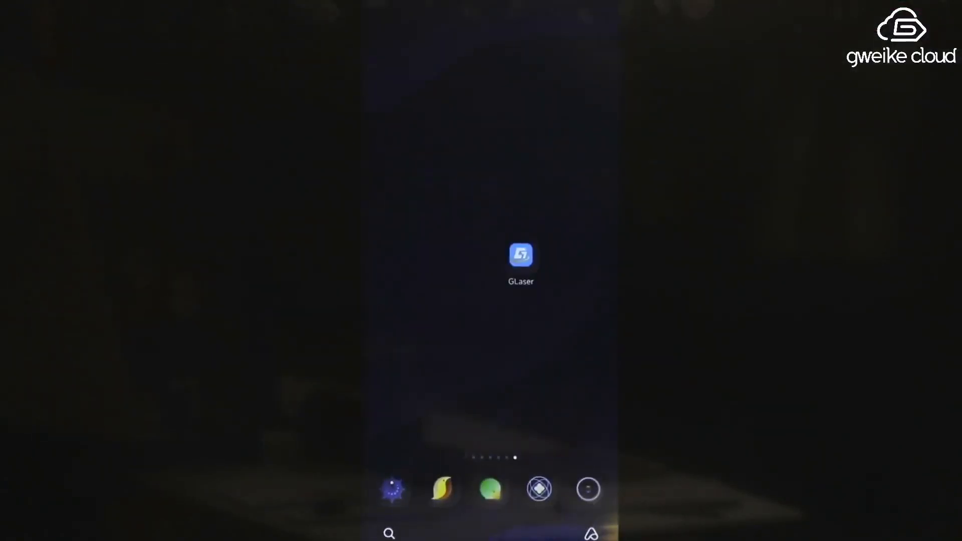
# Switch to the GLaser mobile app and unlock its marking parameter settings by entering the password
pyautogui.click(521, 255)
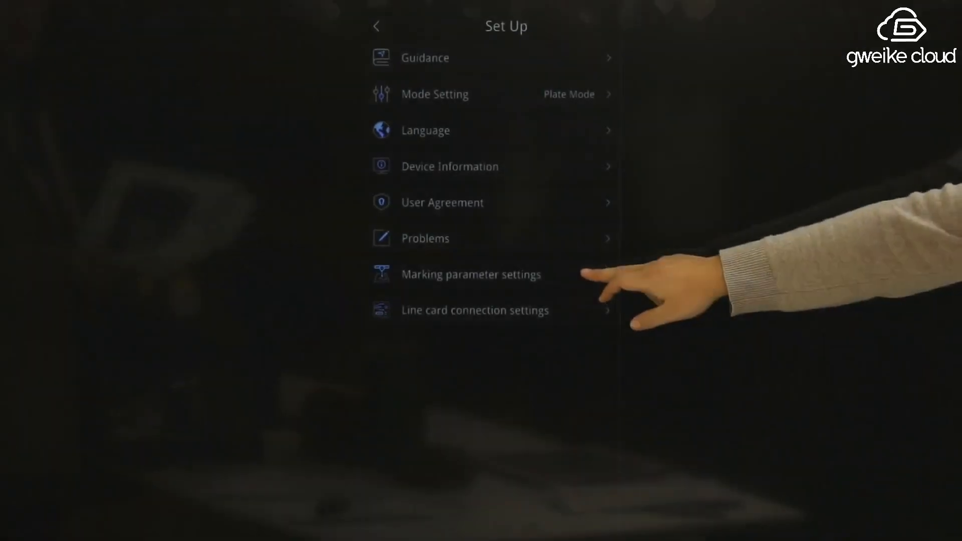
pyautogui.click(611, 276)
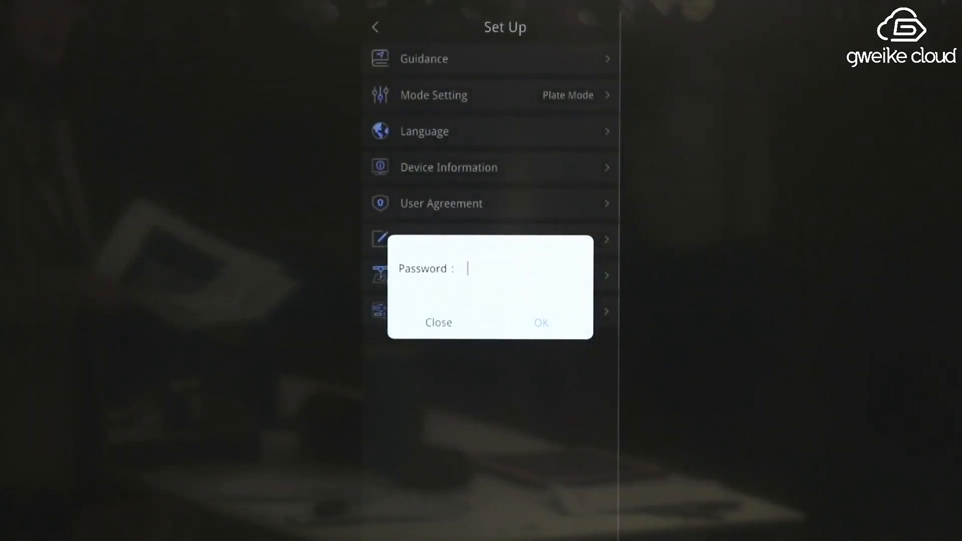
pyautogui.write('•••••••')
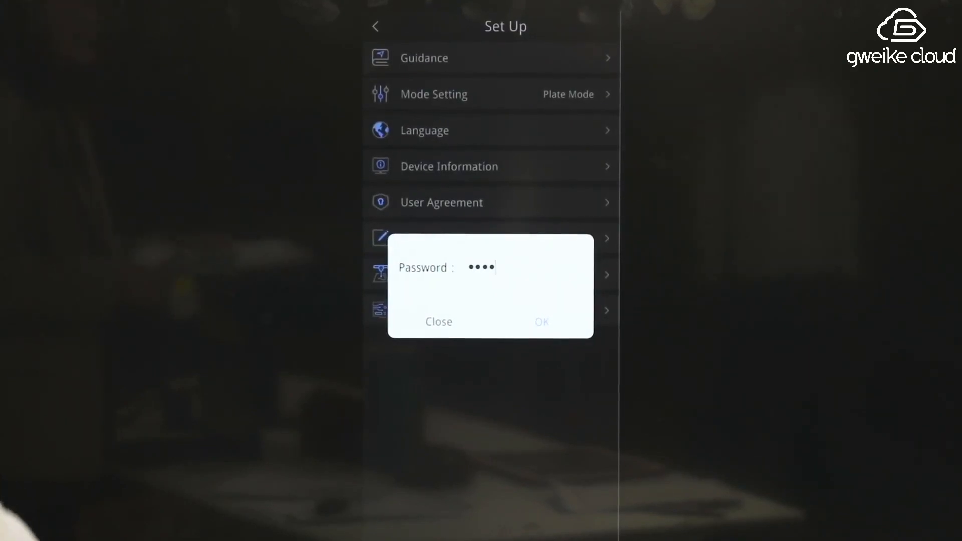
pyautogui.press('Return')
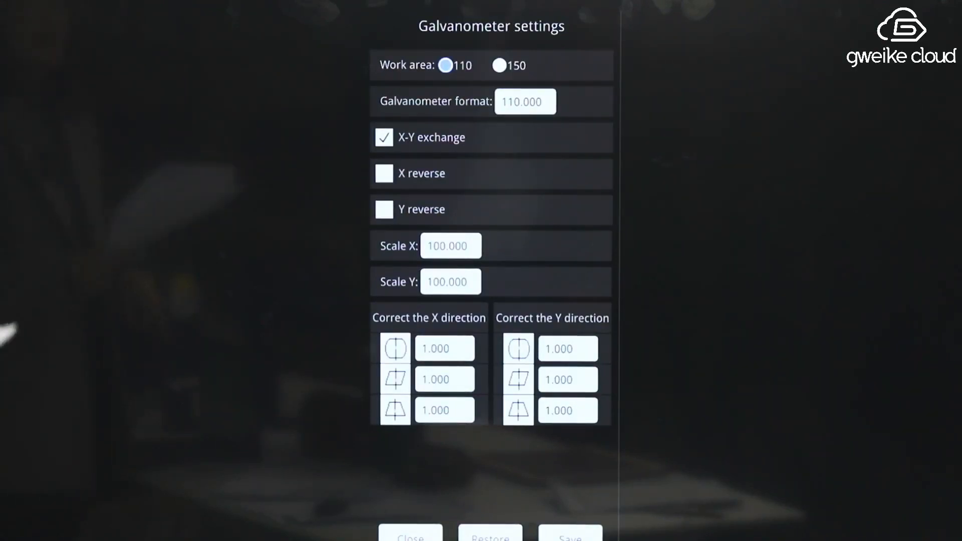
# Try the 150 work area in the galvanometer settings and set the work area to 110
pyautogui.click(499, 65)
pyautogui.click(445, 65)
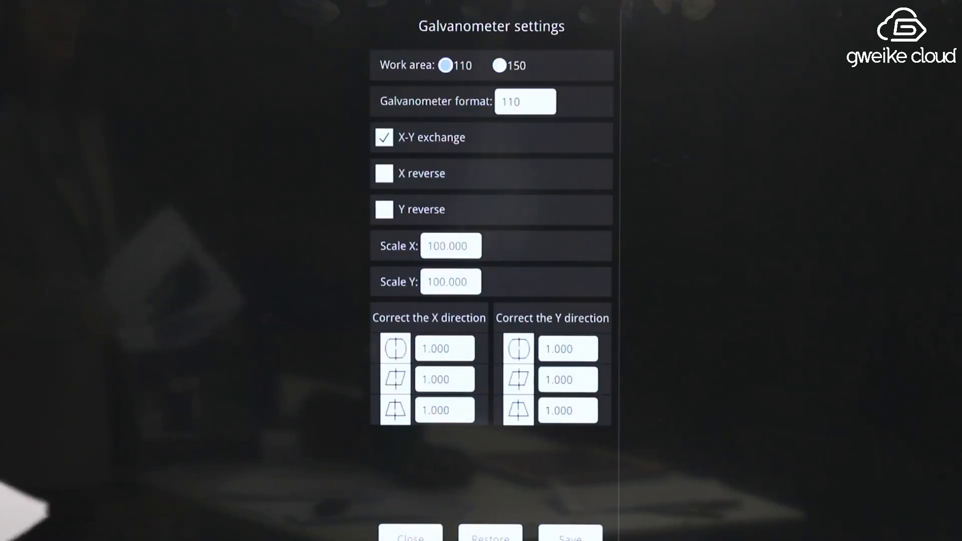
pyautogui.click(499, 65)
pyautogui.click(446, 66)
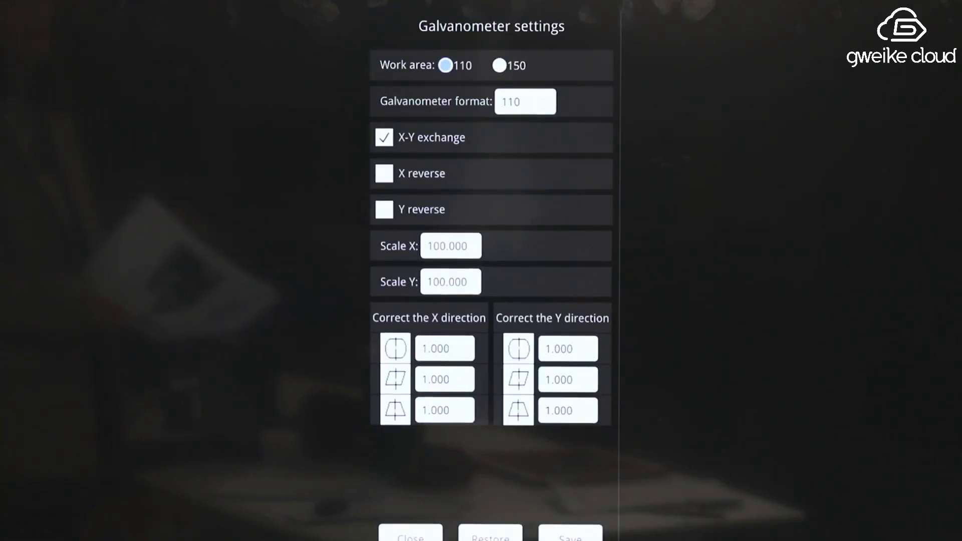
# Set the galvanometer's Scale X to 89.253 and Scale Y to 90.660
pyautogui.press('BackSpace')
pyautogui.press('BackSpace')
pyautogui.press('BackSpace')
pyautogui.press('BackSpace')
pyautogui.press('BackSpace')
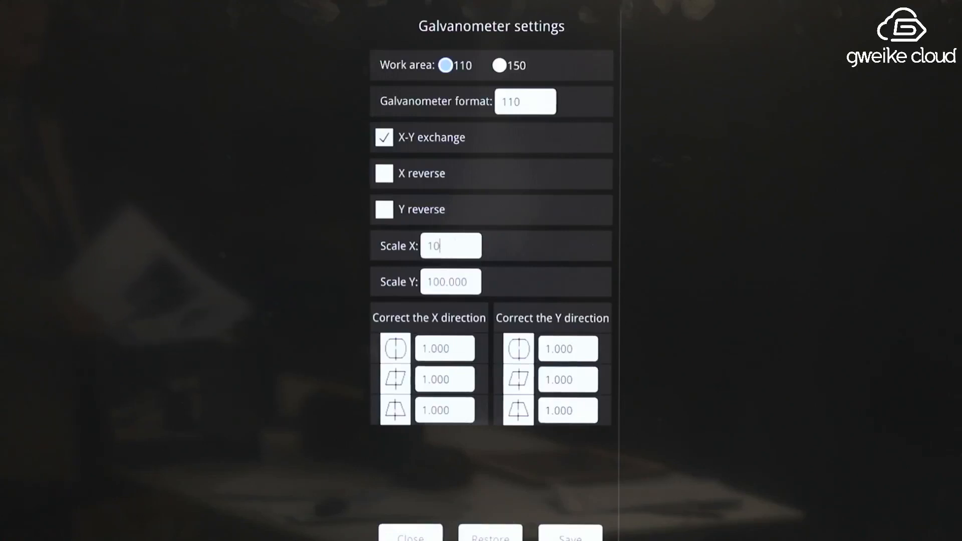
pyautogui.write('89.253')
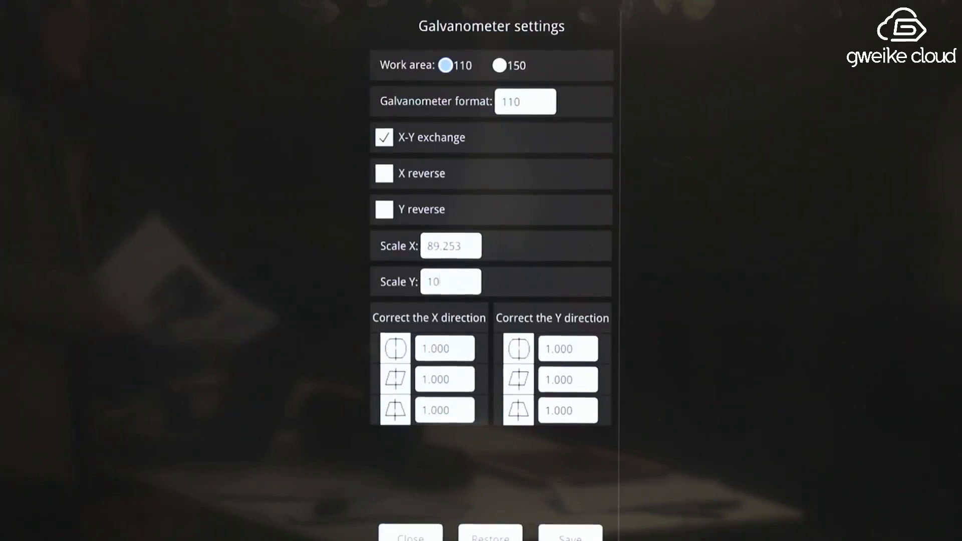
pyautogui.press('BackSpace')
pyautogui.press('BackSpace')
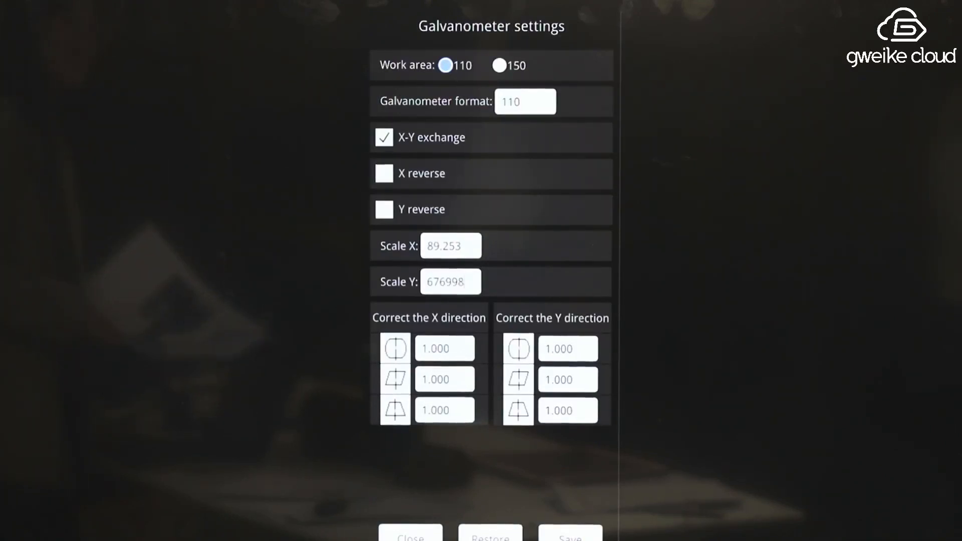
pyautogui.write('90.6')
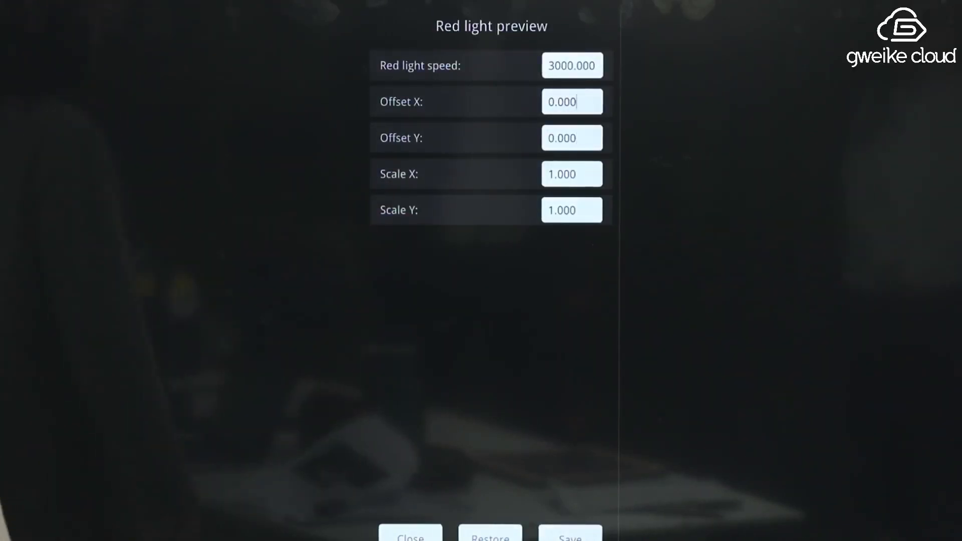
# Enter 0.00 as the Offset X of the red light preview and close its settings
pyautogui.click(576, 102)
pyautogui.press('BackSpace')
pyautogui.press('BackSpace')
pyautogui.press('BackSpace')
pyautogui.press('BackSpace')
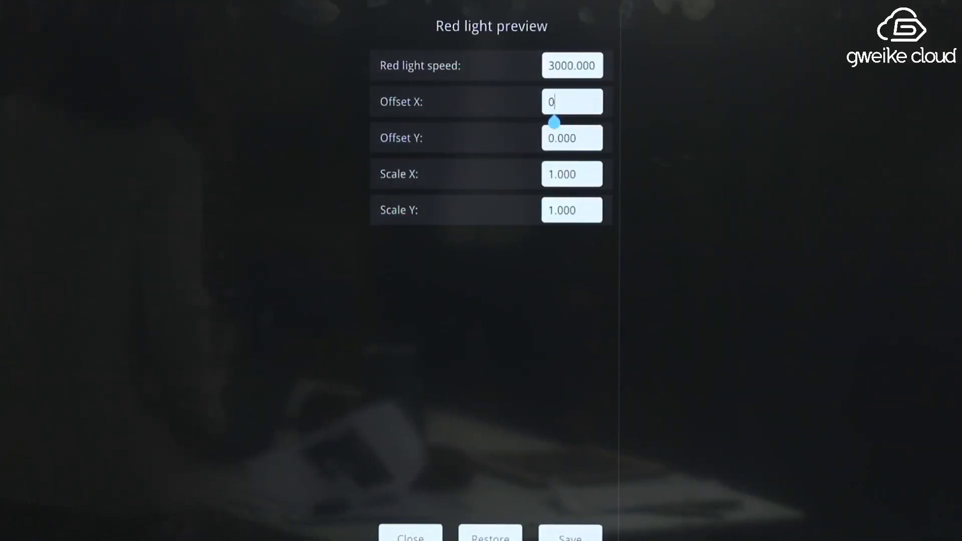
pyautogui.press('BackSpace')
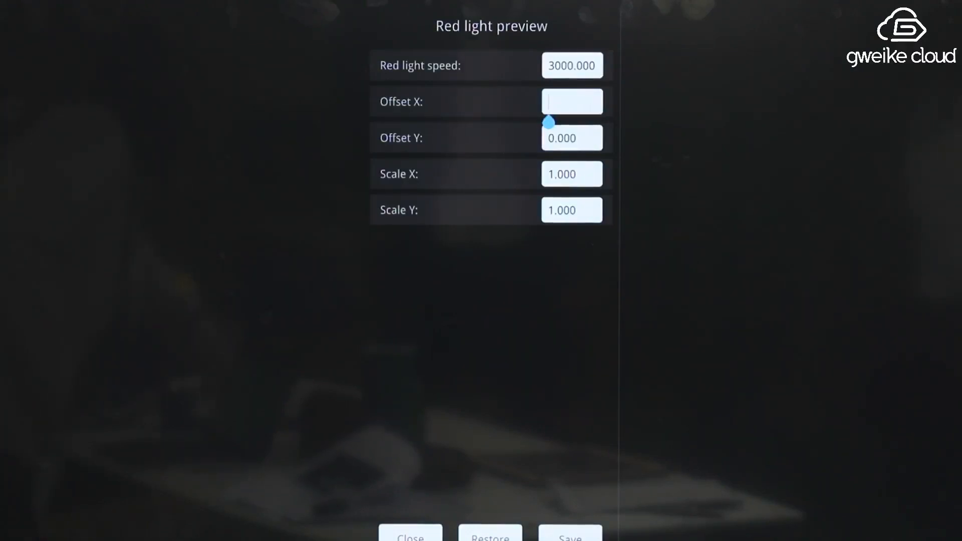
pyautogui.write('0.')
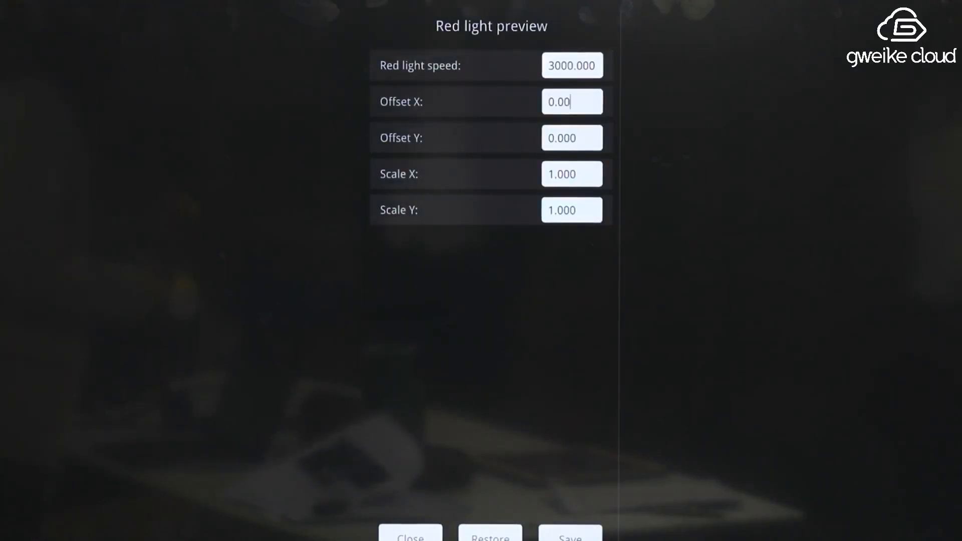
pyautogui.click(410, 537)
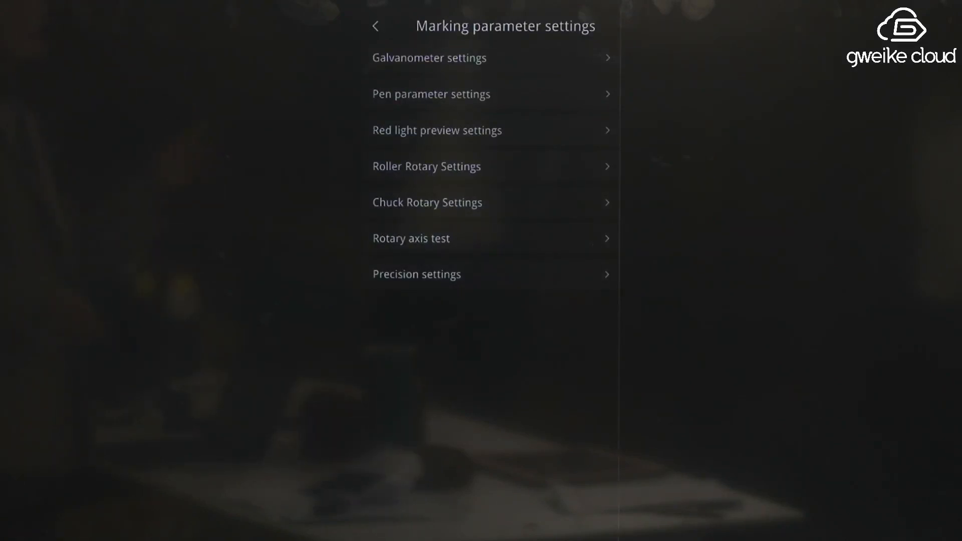
# Reopen the galvanometer settings and set both Scale X and Scale Y to 100
pyautogui.click(430, 58)
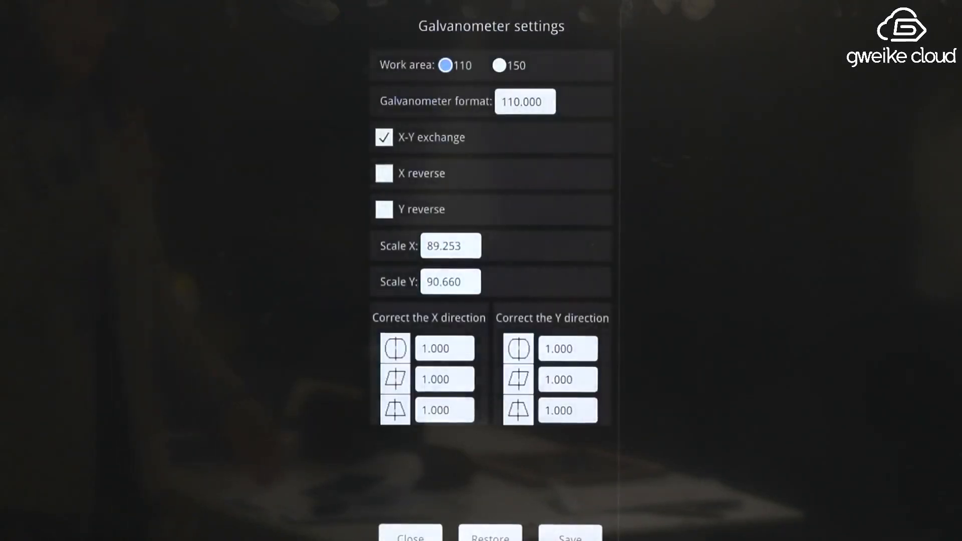
pyautogui.click(462, 246)
pyautogui.press('BackSpace')
pyautogui.press('BackSpace')
pyautogui.press('BackSpace')
pyautogui.press('BackSpace')
pyautogui.press('BackSpace')
pyautogui.press('BackSpace')
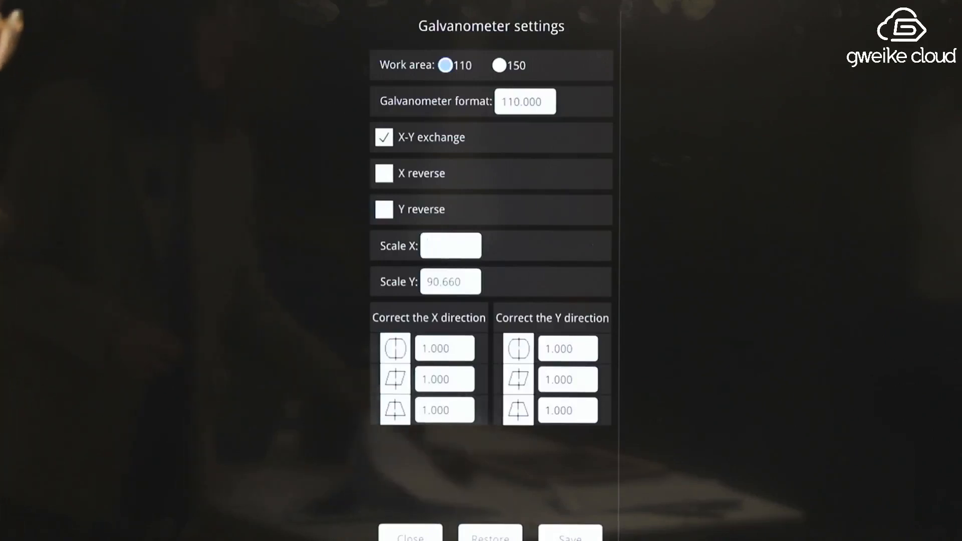
pyautogui.write('100')
pyautogui.click(462, 282)
pyautogui.press('BackSpace')
pyautogui.press('BackSpace')
pyautogui.press('BackSpace')
pyautogui.press('BackSpace')
pyautogui.press('BackSpace')
pyautogui.press('BackSpace')
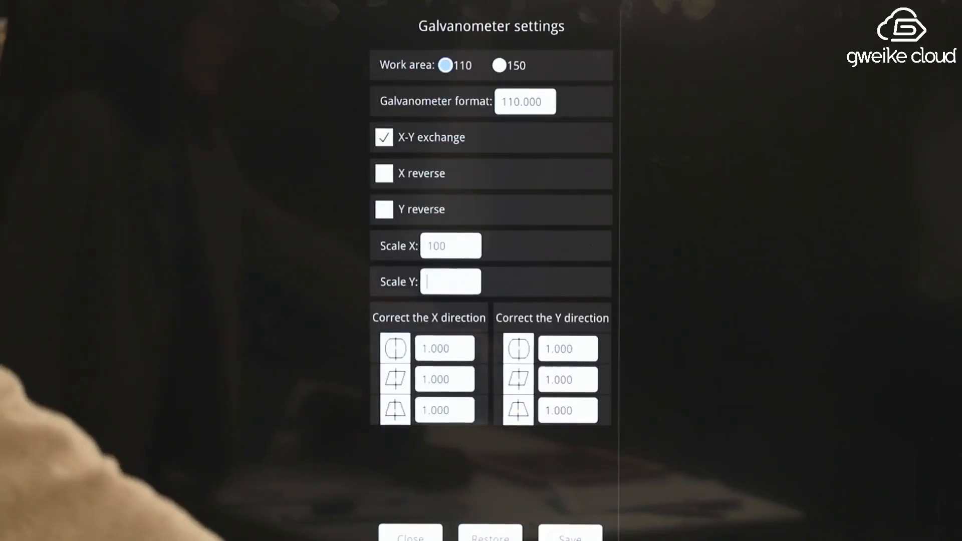
pyautogui.write('100')
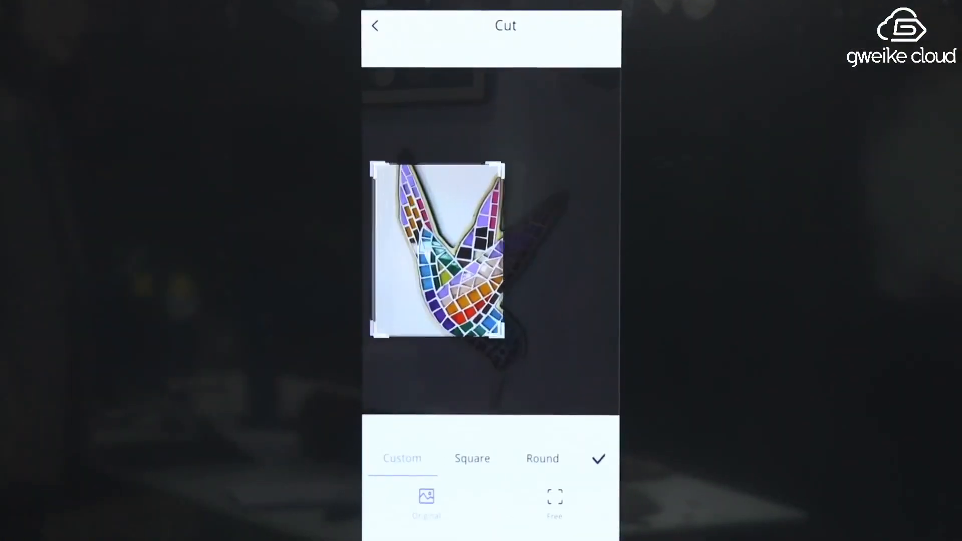
# Enlarge the crop frame around the entire mosaic hummingbird and confirm the crop
pyautogui.moveTo(438, 249); pyautogui.dragTo(437, 215)
pyautogui.moveTo(502, 301); pyautogui.dragTo(583, 410)
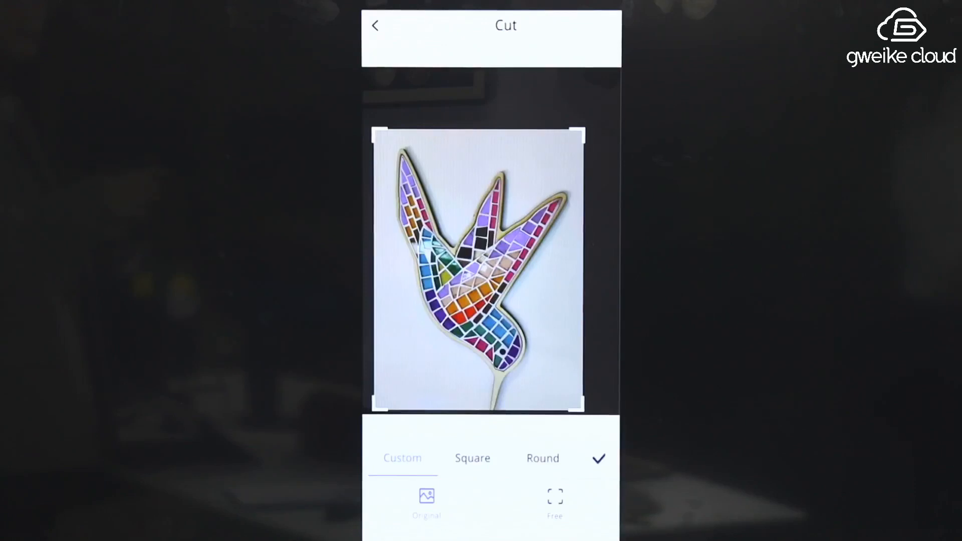
pyautogui.moveTo(478, 270); pyautogui.dragTo(475, 273)
pyautogui.click(599, 458)
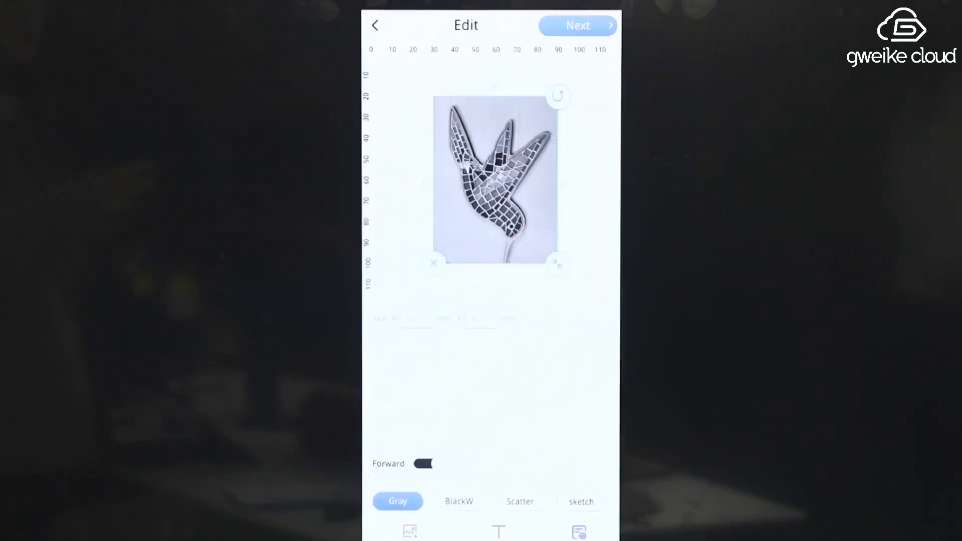
# Rotate the hummingbird image 90 degrees counterclockwise and shrink it to about 46 mm wide
pyautogui.moveTo(558, 263); pyautogui.dragTo(517, 210)
pyautogui.moveTo(520, 95); pyautogui.dragTo(419, 112)
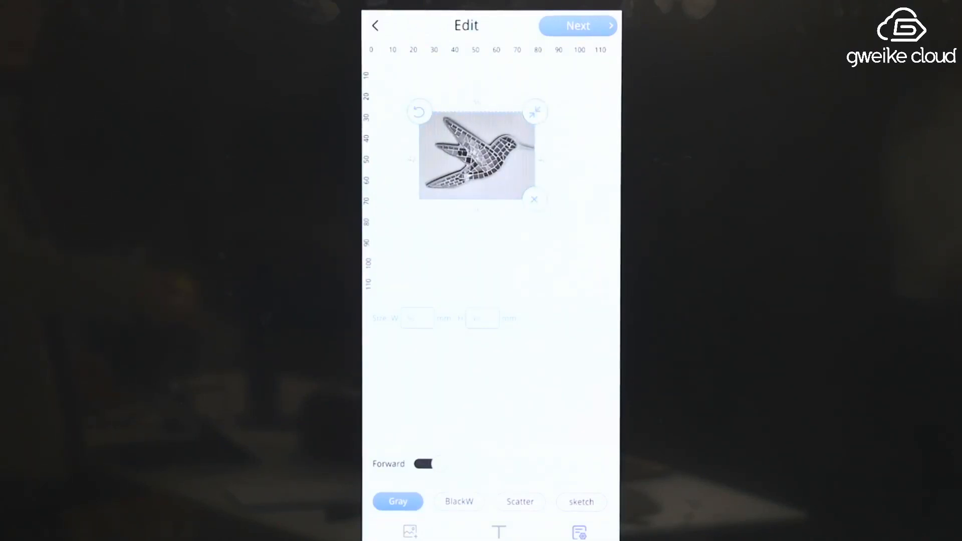
pyautogui.moveTo(535, 112)
pyautogui.mouseDown()
pyautogui.moveTo(550, 112)
pyautogui.moveTo(518, 109)
pyautogui.mouseUp()
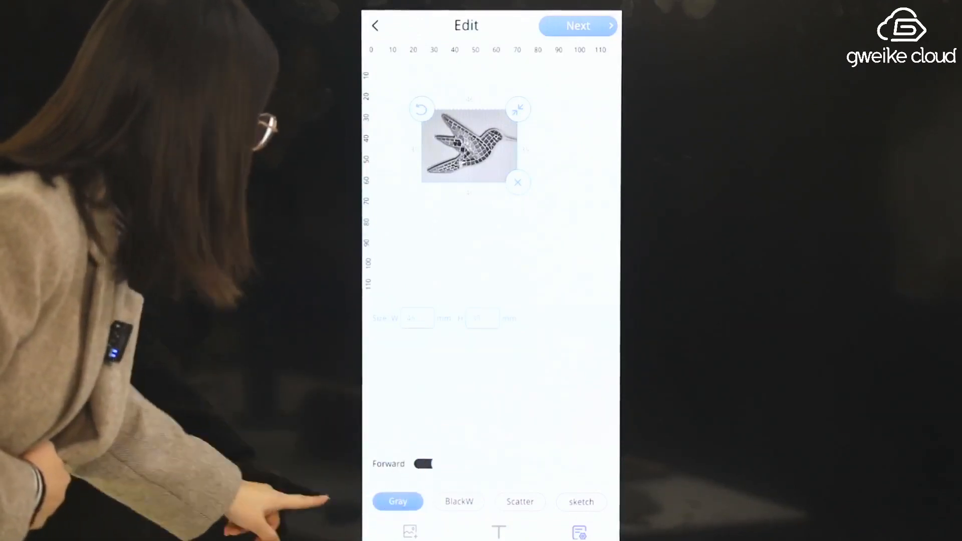
# Turn off Forward to invert the hummingbird image, and try the BlackW effect before choosing Gray
pyautogui.click(424, 464)
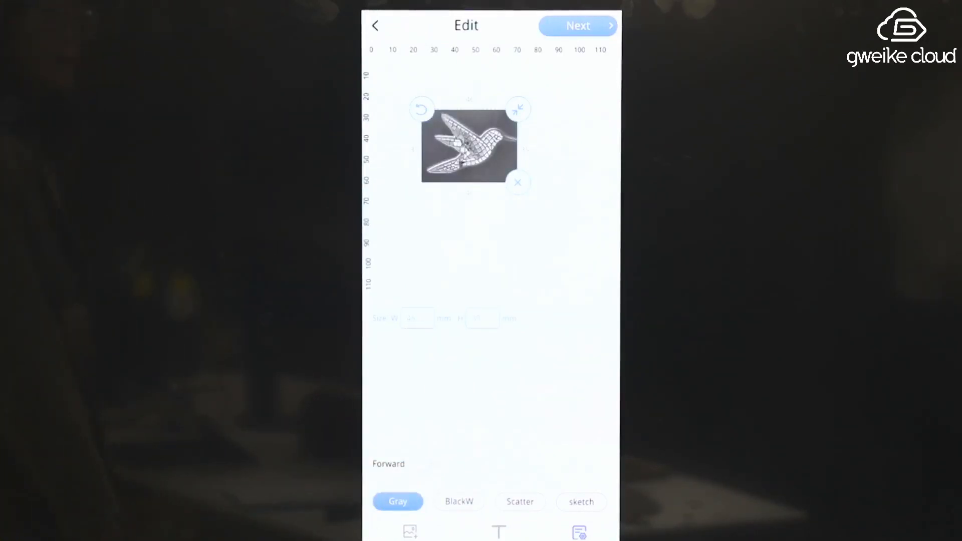
pyautogui.click(459, 502)
pyautogui.click(398, 501)
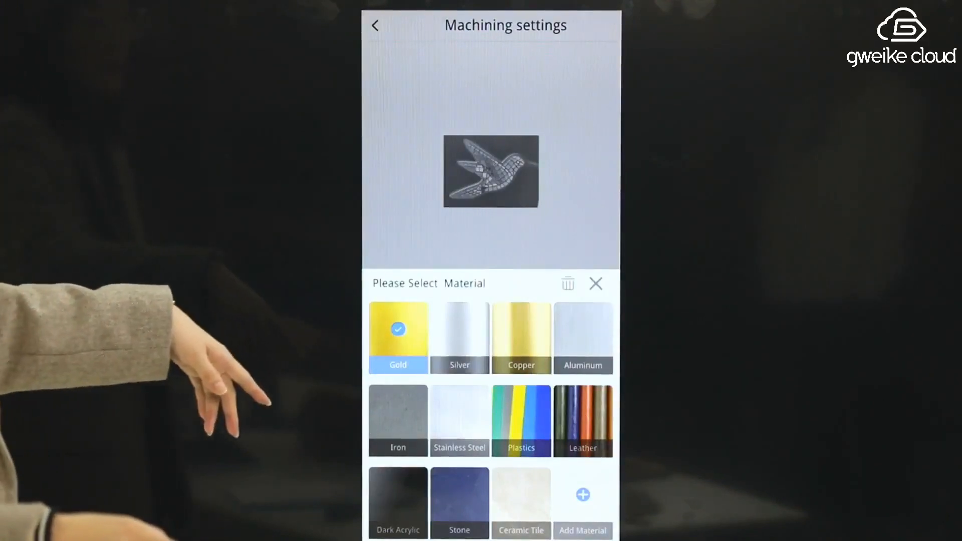
# Choose Aluminum as the material and set the machining precision to High Precision
pyautogui.click(584, 329)
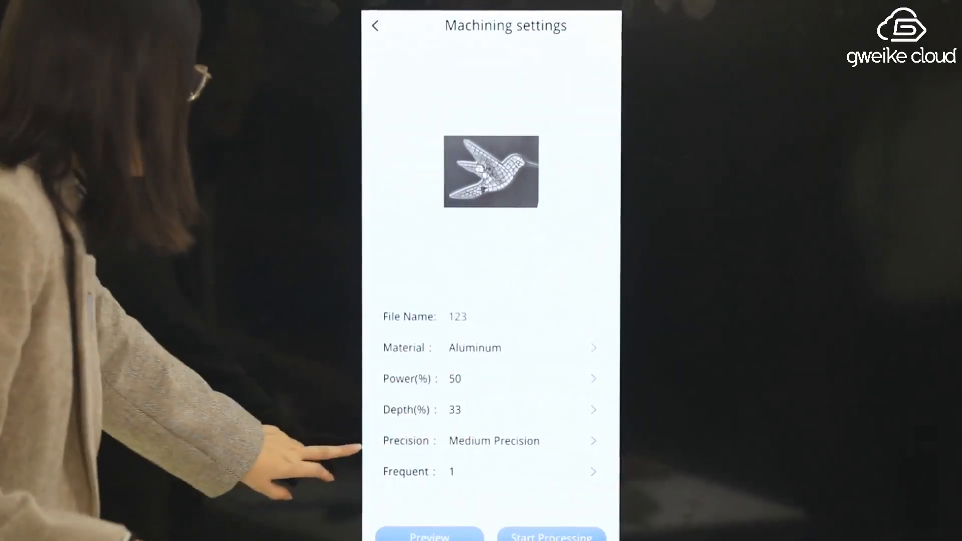
pyautogui.click(593, 441)
pyautogui.click(584, 451)
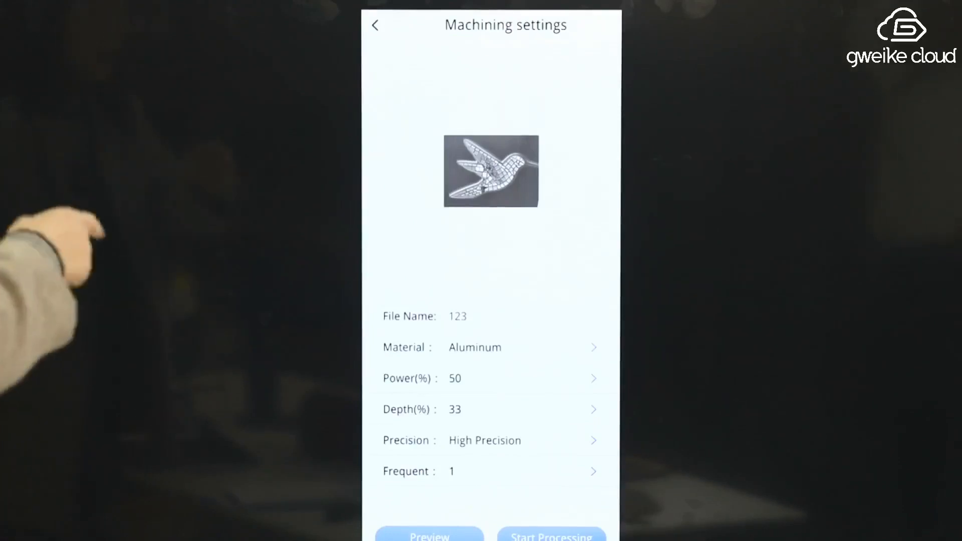